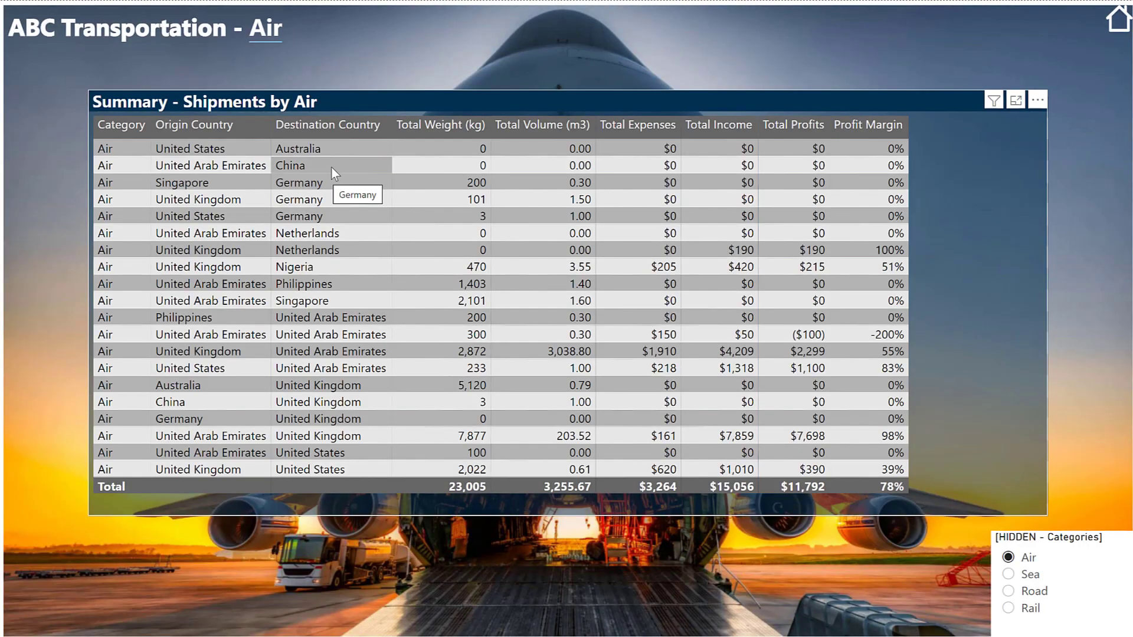
- Visit the Air, Sea and Rail summary pages from the tiles, then return to Home
{"action": "left_click", "coordinate": [1116, 26], "text": "ctrl"}
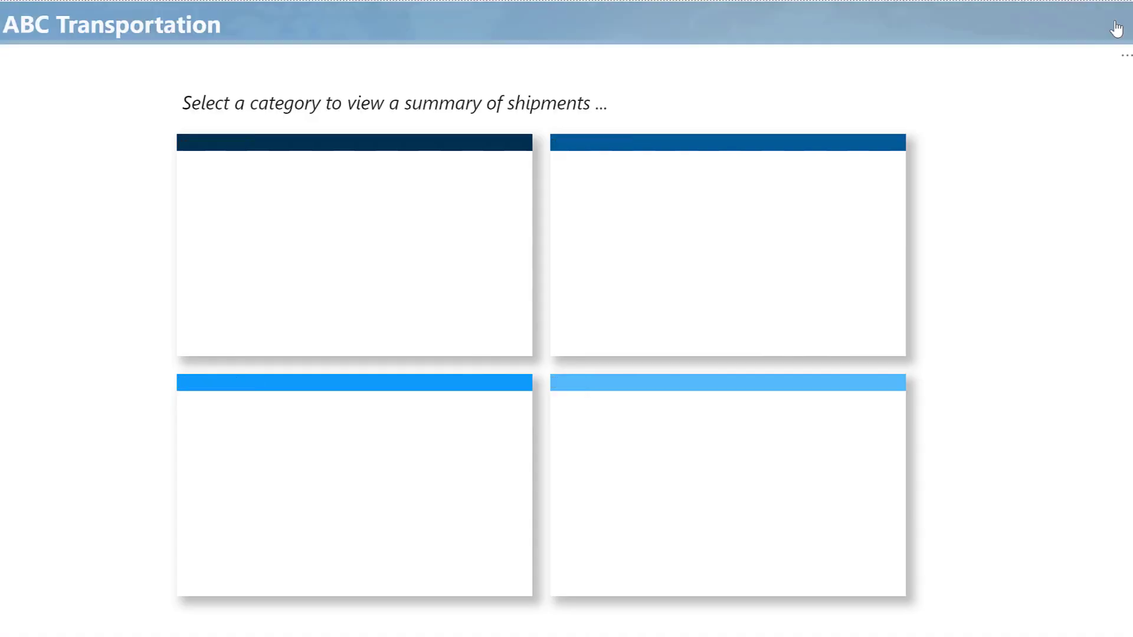
{"action": "left_click", "coordinate": [773, 290], "text": "ctrl"}
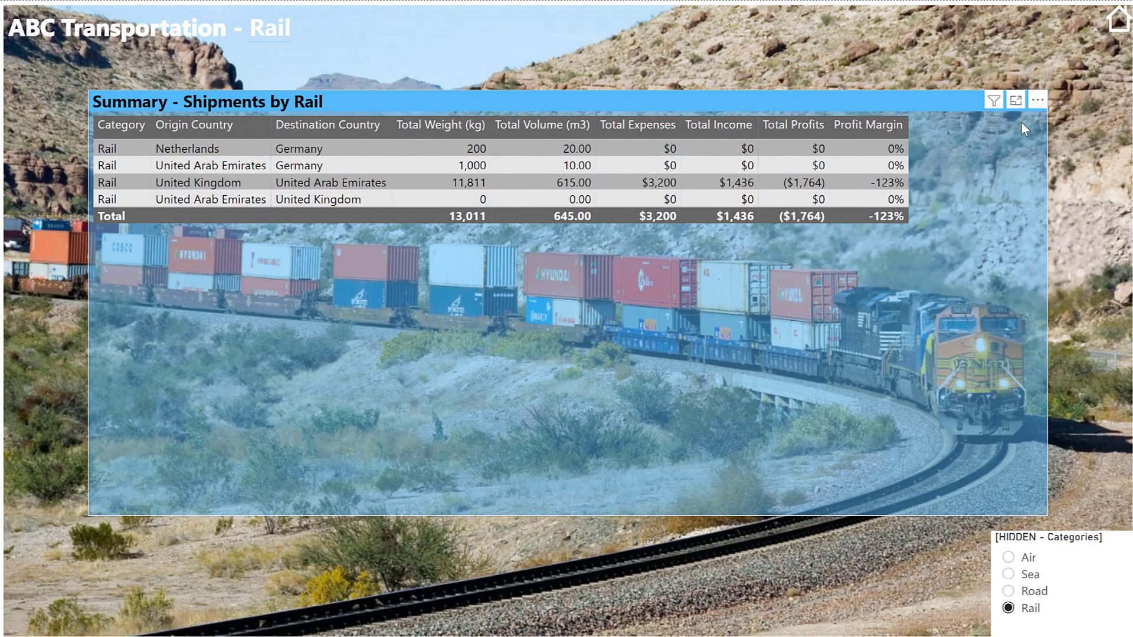
{"action": "left_click", "coordinate": [1114, 29], "text": "ctrl"}
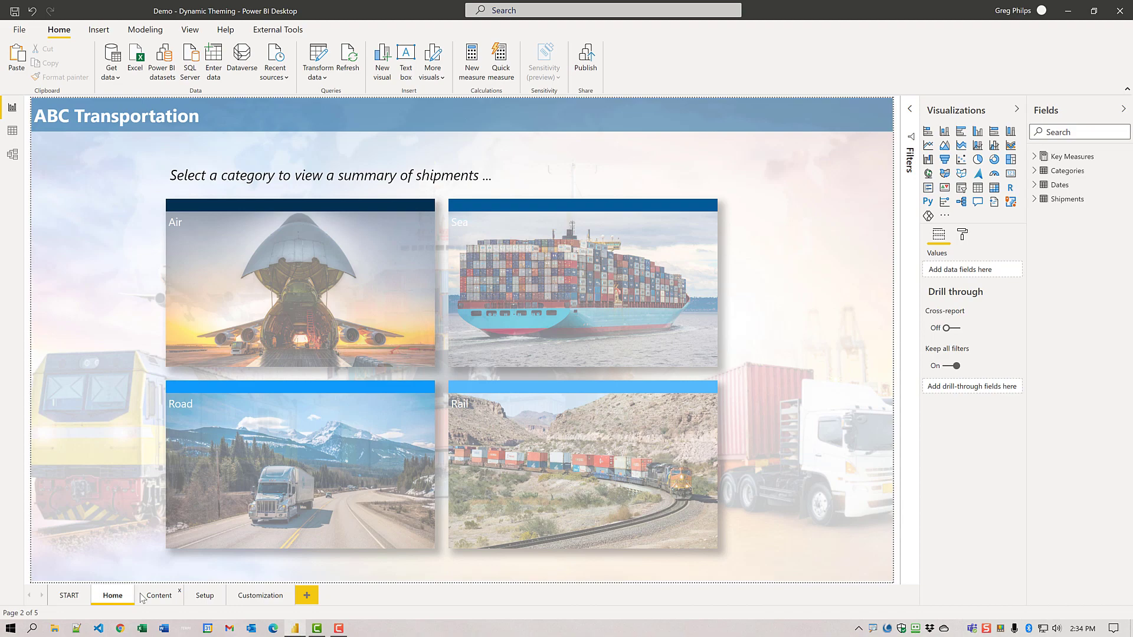
- On the Setup page, expand Key Measures > Colour Measures and widen the Fields pane
{"action": "left_click", "coordinate": [204, 595]}
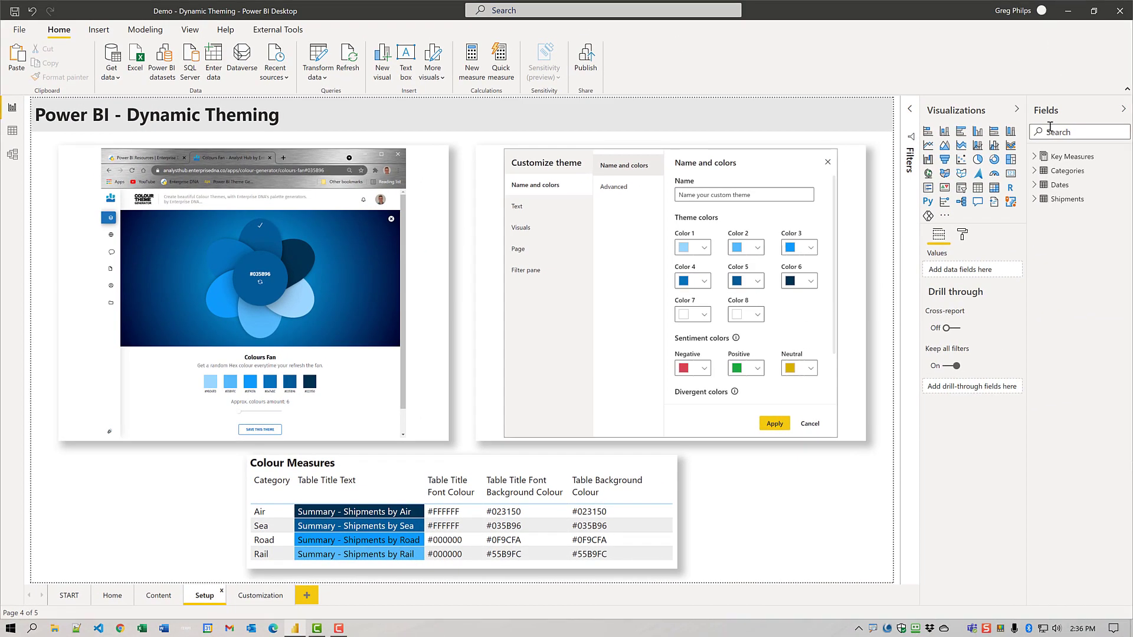
{"action": "left_click", "coordinate": [1035, 157]}
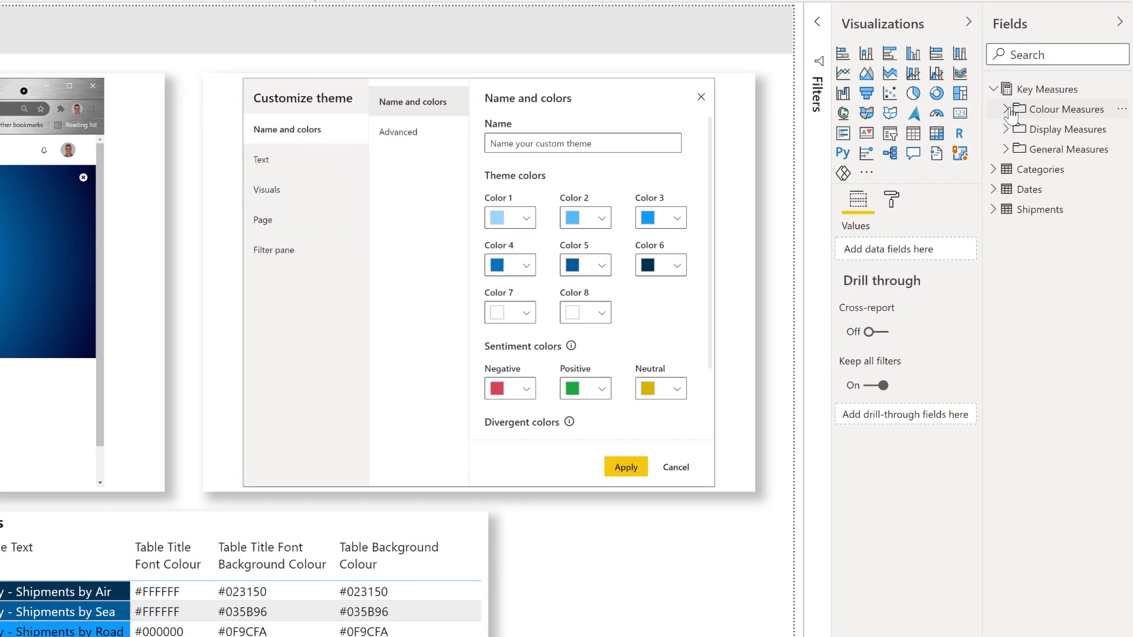
{"action": "left_click", "coordinate": [1042, 169]}
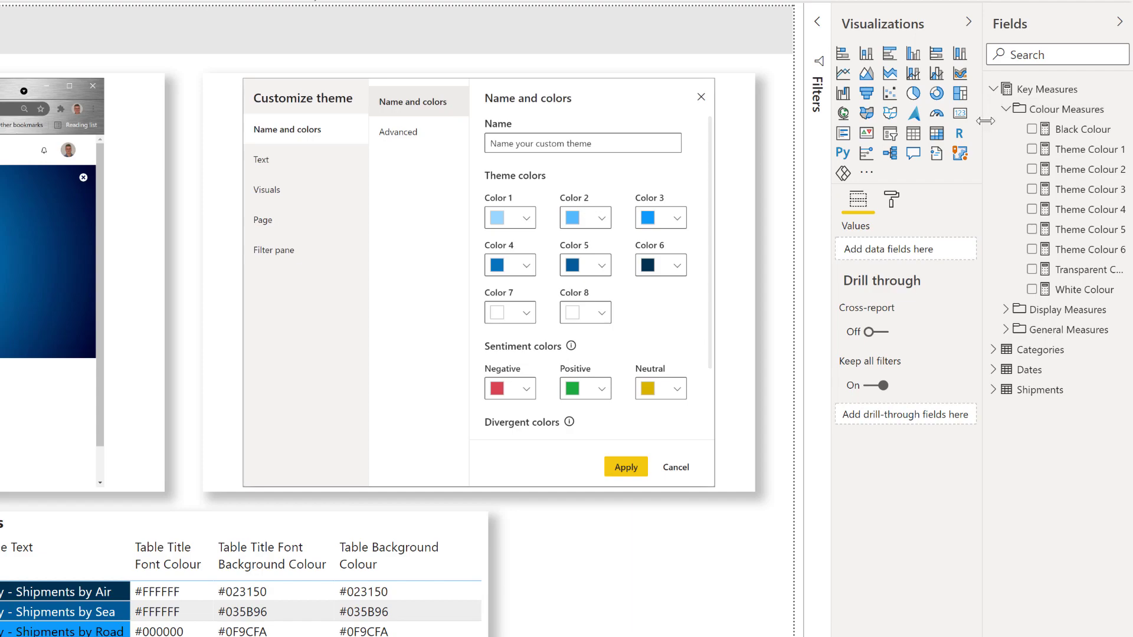
{"action": "left_click_drag", "start_coordinate": [989, 124], "coordinate": [940, 125]}
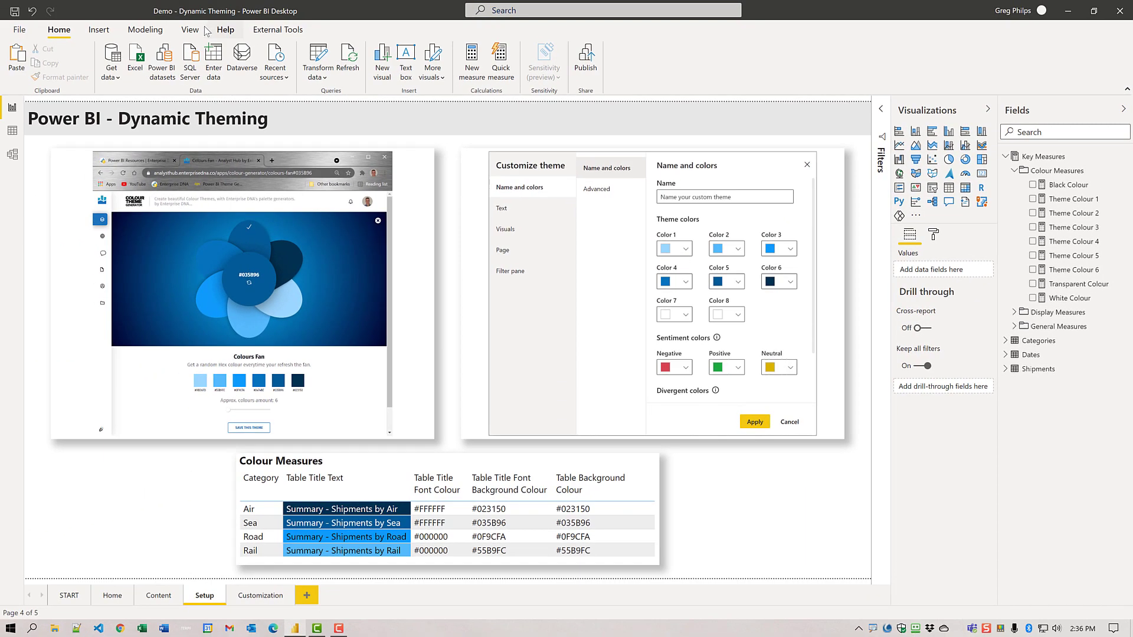
- Turn on the Bookmarks and Selection panes from the View ribbon
{"action": "left_click", "coordinate": [191, 30]}
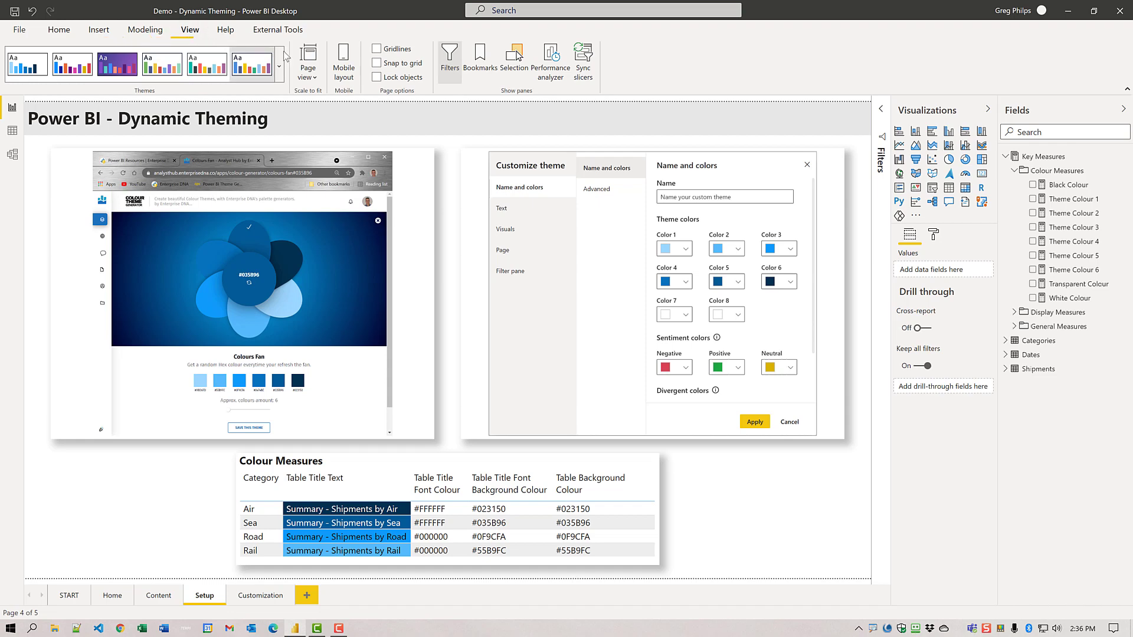
{"action": "left_click", "coordinate": [491, 69]}
{"action": "left_click", "coordinate": [513, 62]}
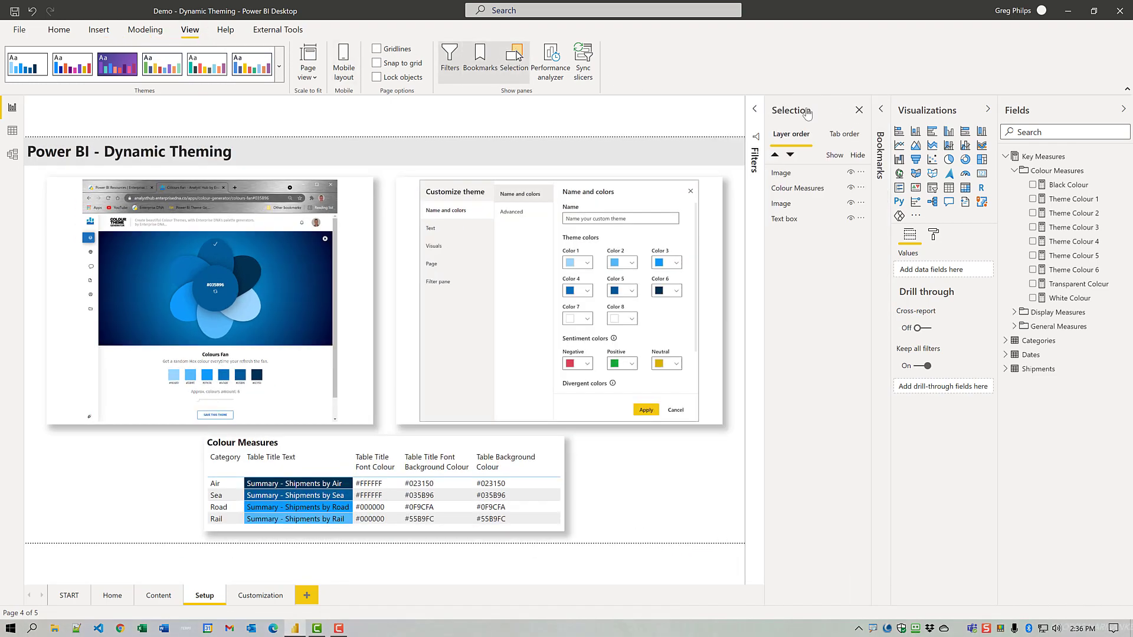
- Collapse the Selection pane, inspect Theme Colour 5, and expand Display Measures
{"action": "left_click", "coordinate": [768, 115]}
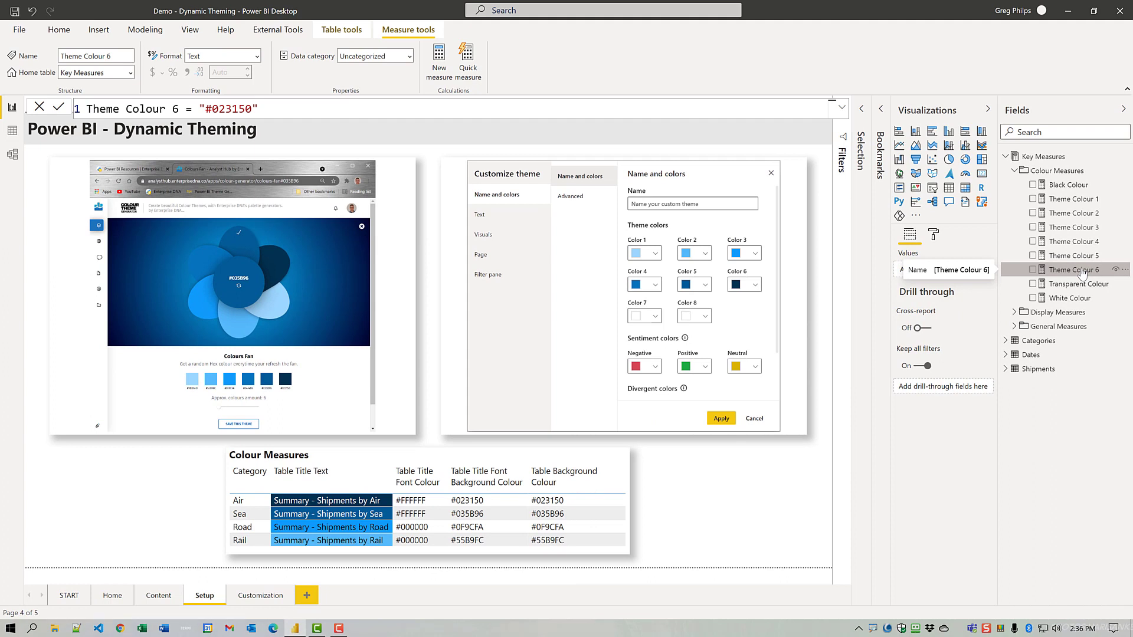
{"action": "left_click", "coordinate": [1079, 258]}
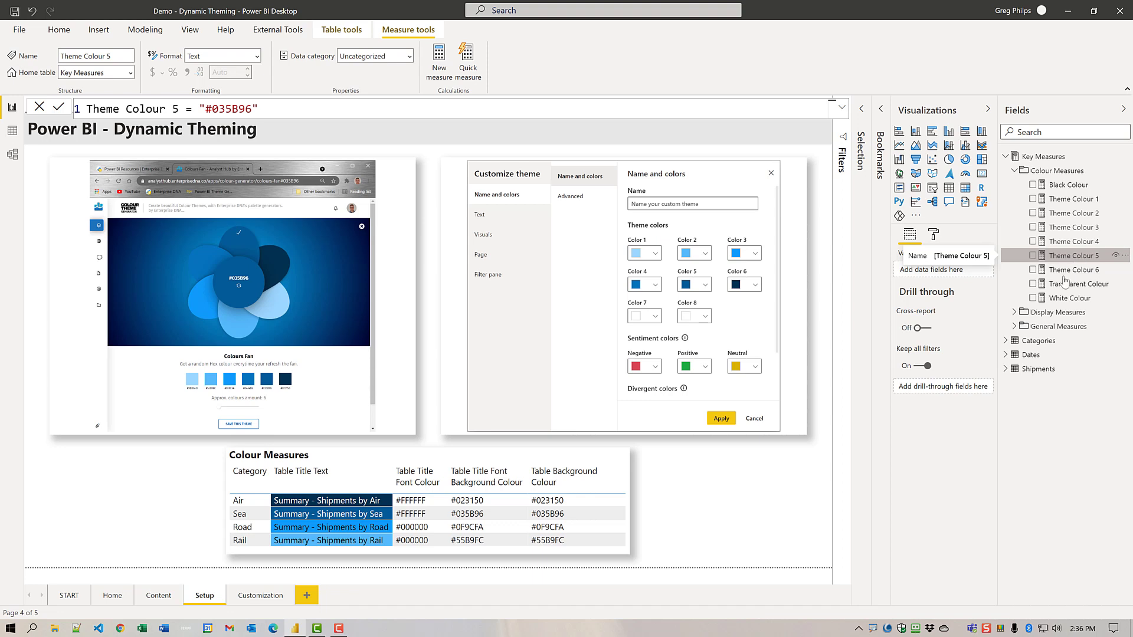
{"action": "left_click", "coordinate": [1014, 314]}
- Read the DAX for Table Title Text, Title Font Background, Title Font and Table Background Colour
{"action": "left_click", "coordinate": [1067, 370]}
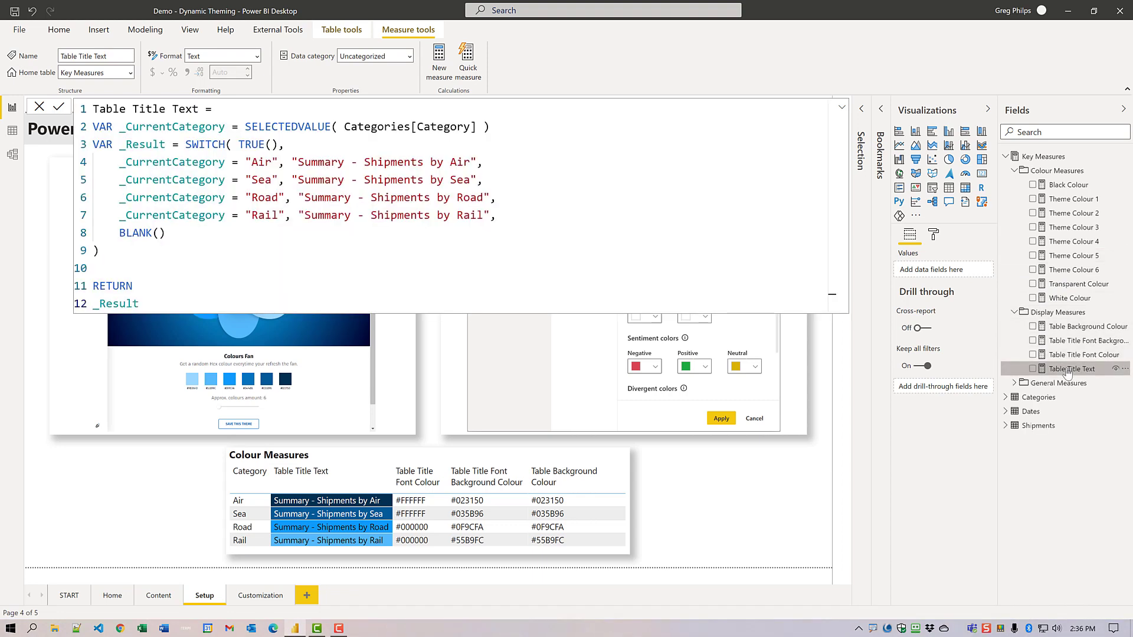
{"action": "left_click", "coordinate": [1094, 342]}
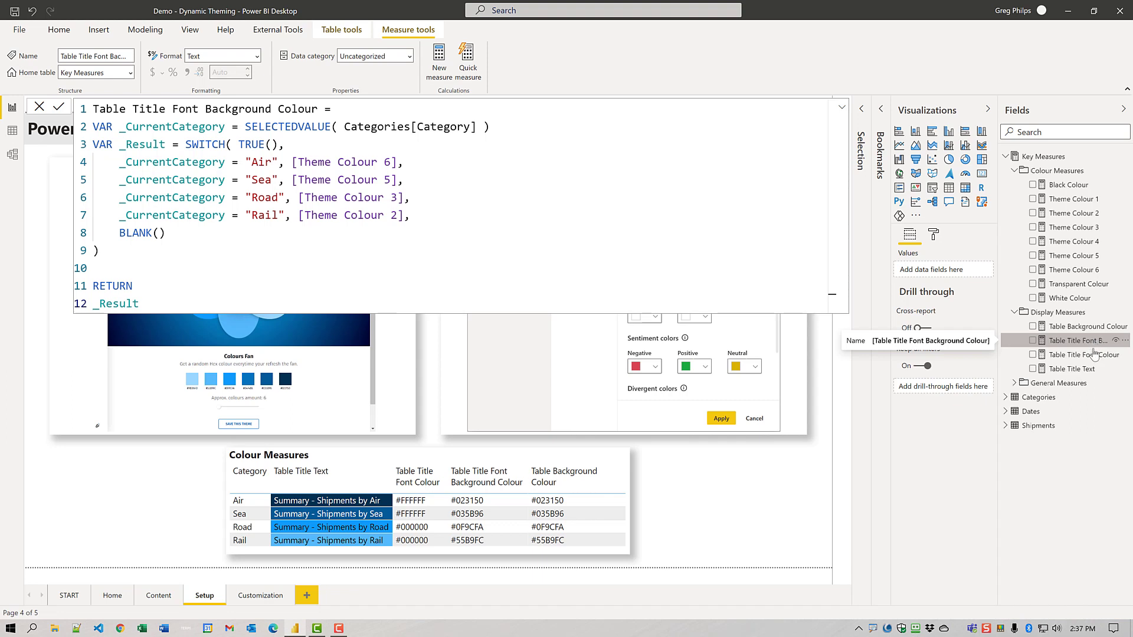
{"action": "left_click", "coordinate": [1094, 356]}
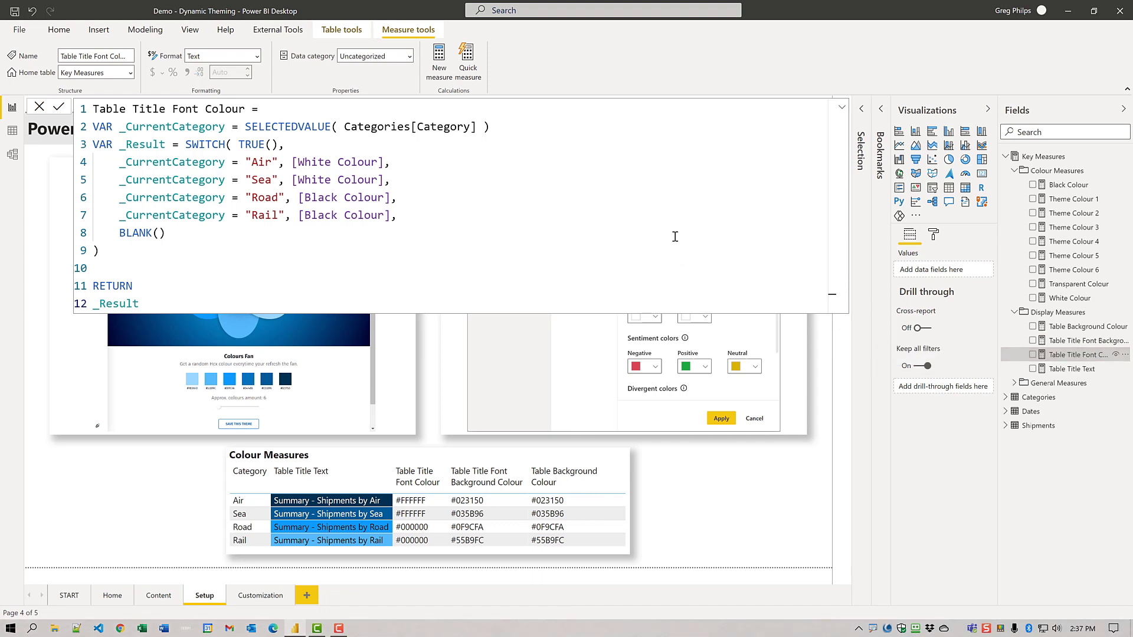
{"action": "left_click", "coordinate": [1080, 326]}
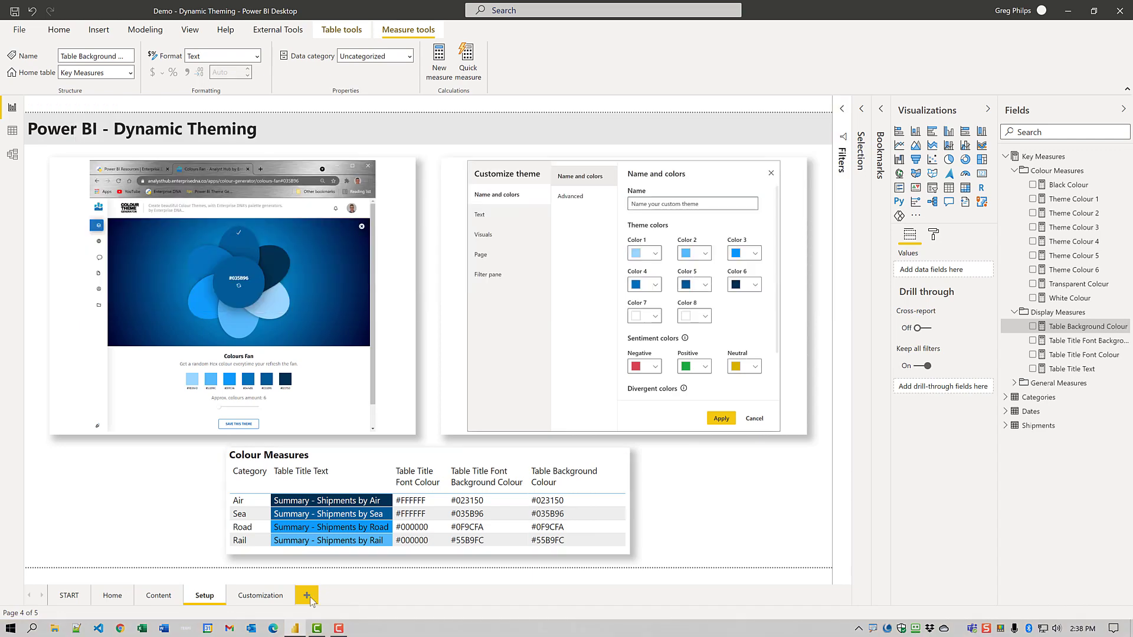
- Add two new pages named 'Home 2' and 'Content 2'
{"action": "left_click", "coordinate": [306, 595]}
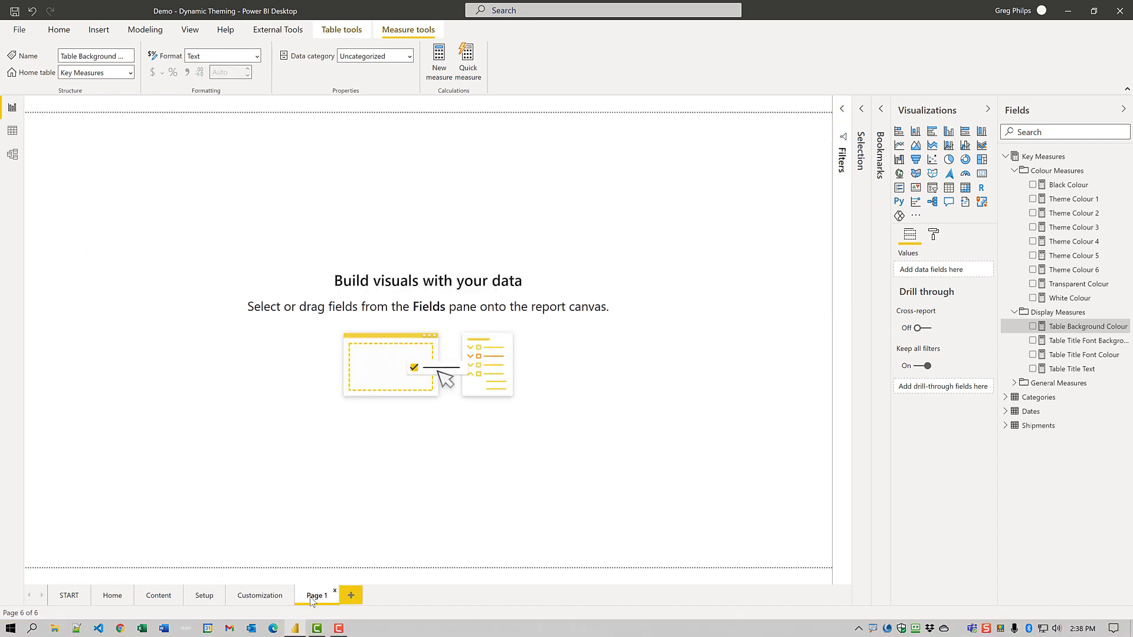
{"action": "double_click", "coordinate": [311, 595]}
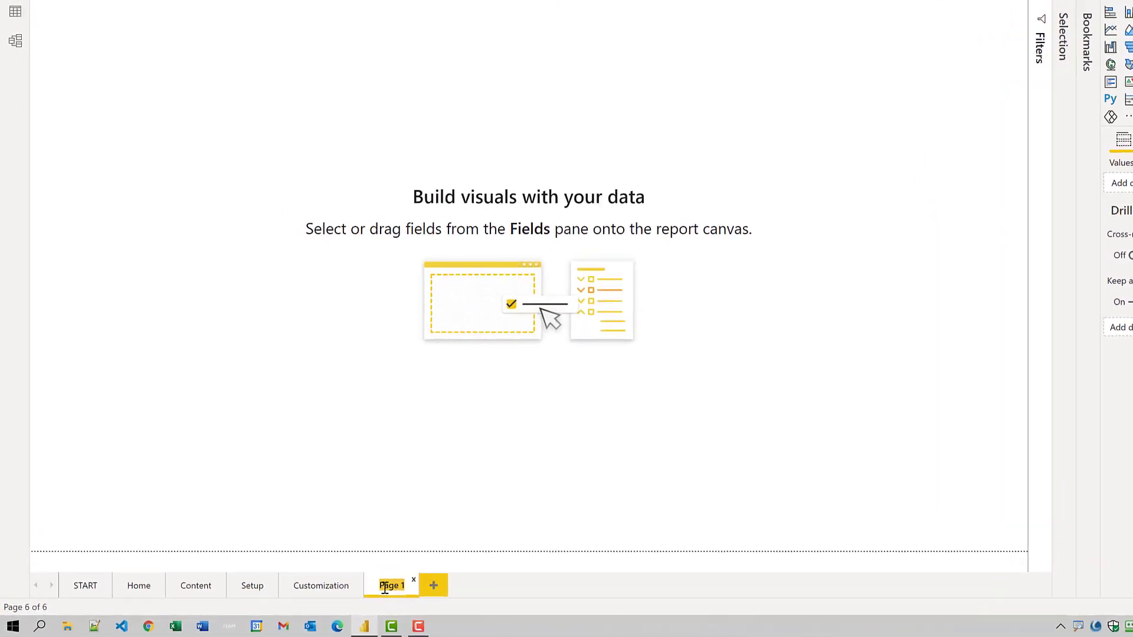
{"action": "type", "text": "Home 2"}
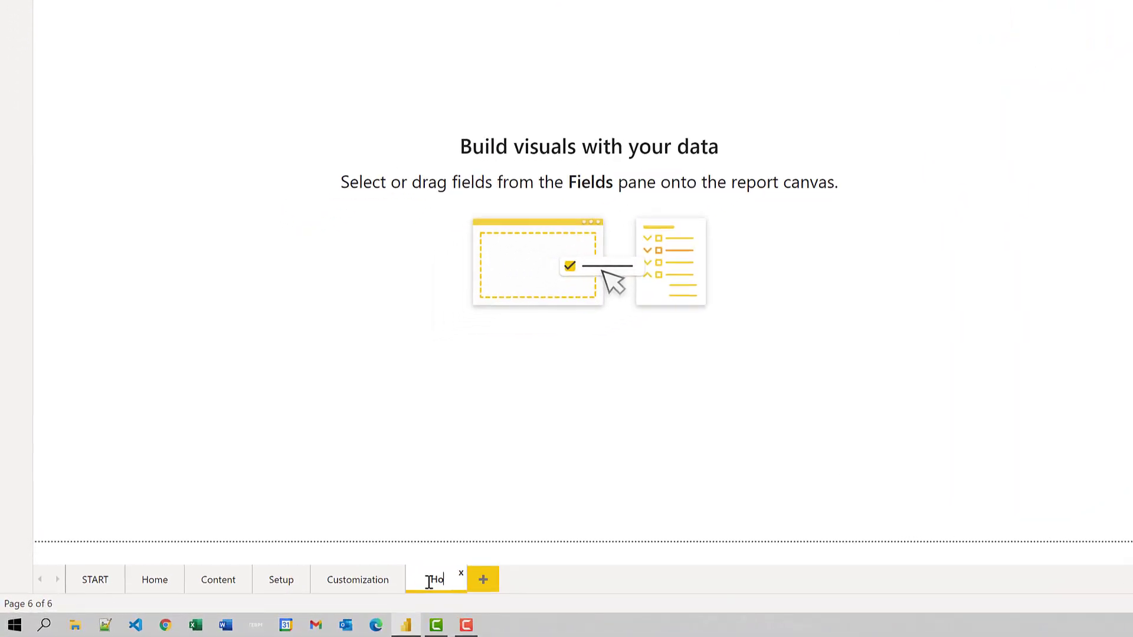
{"action": "key", "text": "Return"}
{"action": "left_click", "coordinate": [490, 580]}
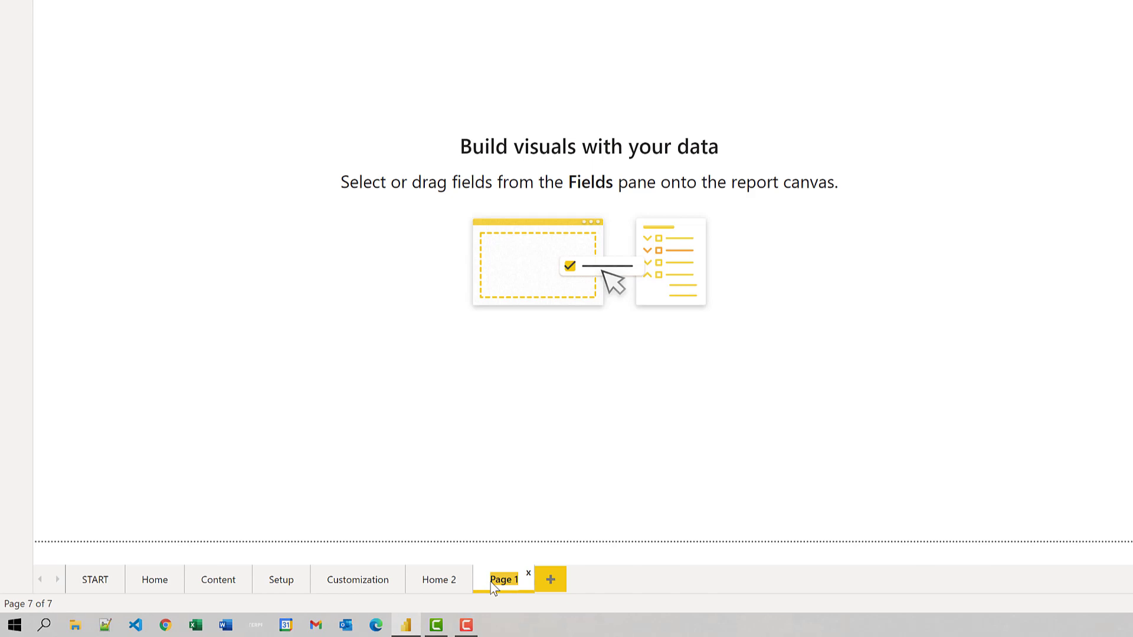
{"action": "left_click", "coordinate": [490, 582]}
{"action": "type", "text": "Content 2"}
{"action": "key", "text": "Return"}
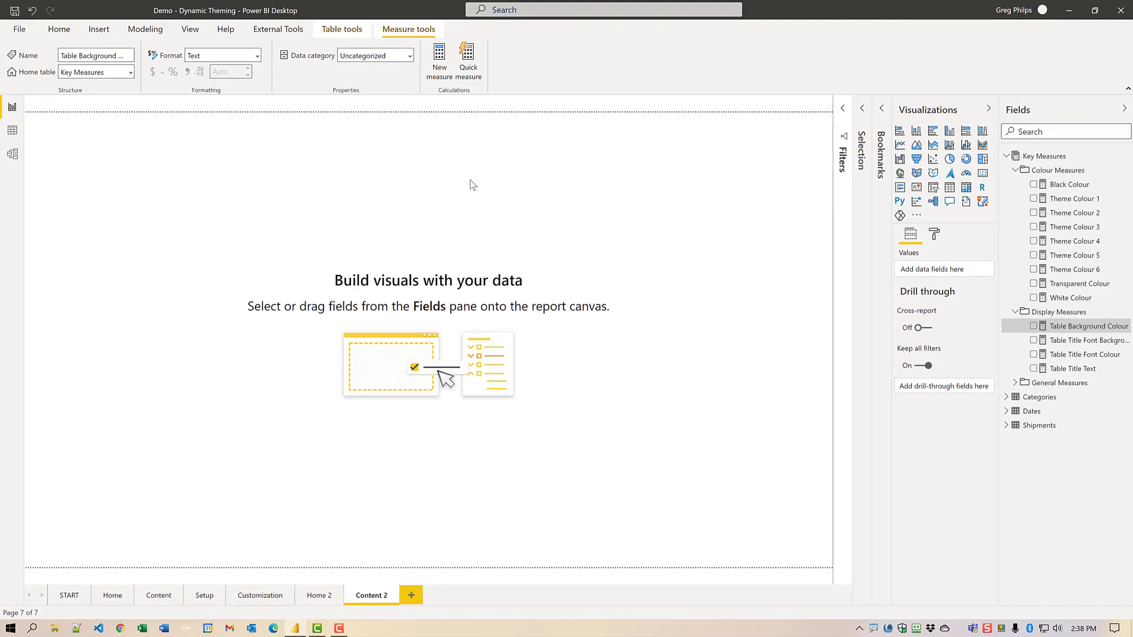
- Insert the home.png image and shrink it into the page's top-right corner
{"action": "left_click", "coordinate": [462, 171]}
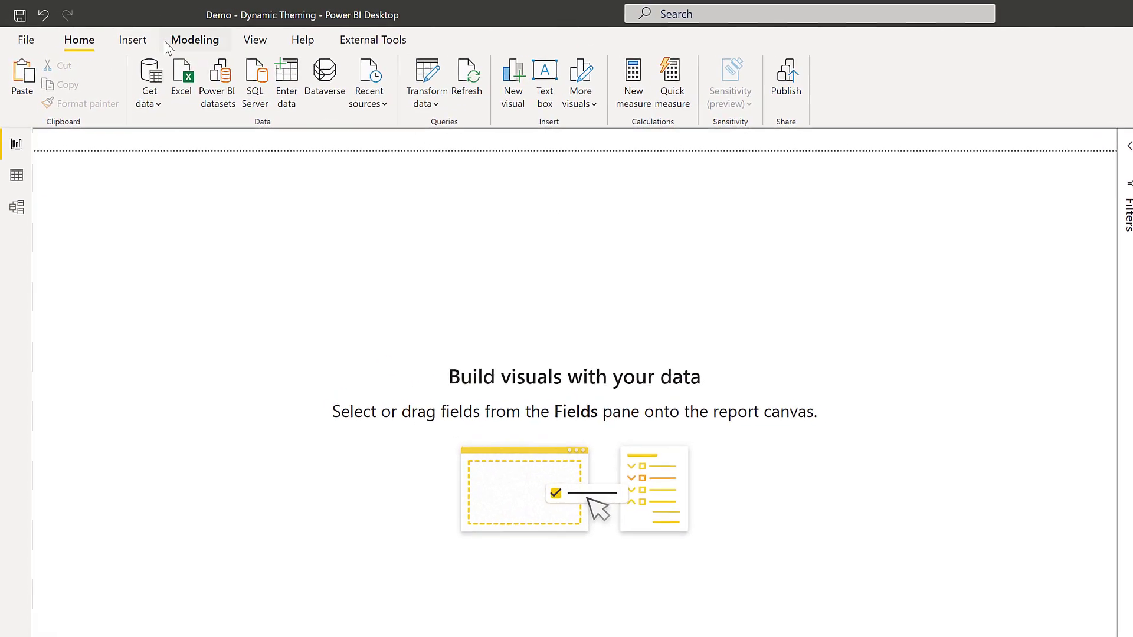
{"action": "left_click", "coordinate": [133, 40]}
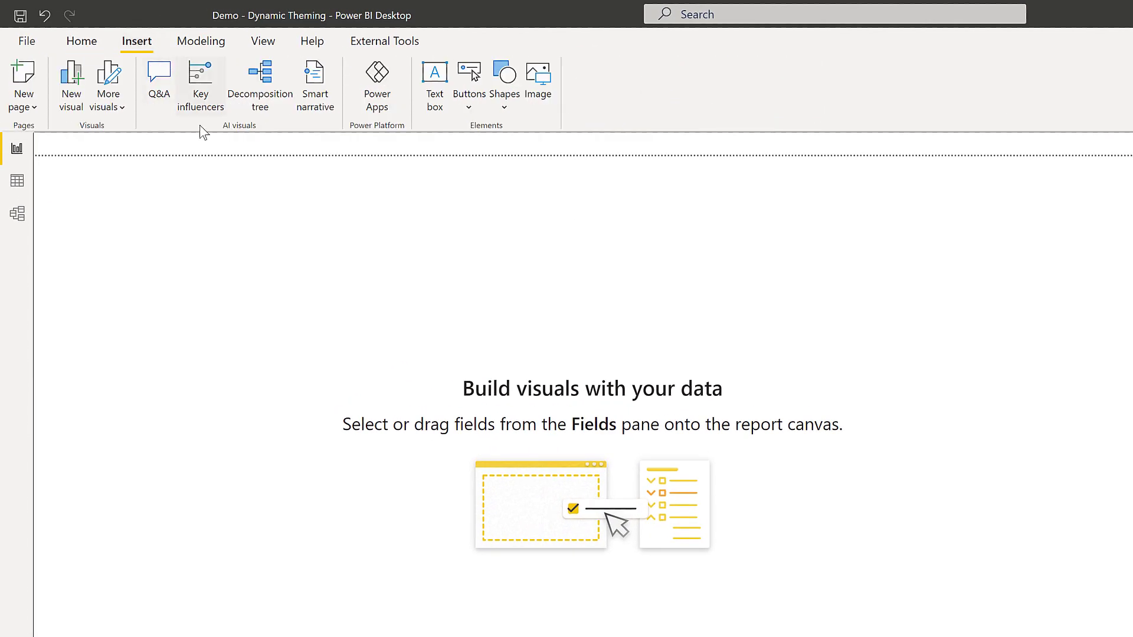
{"action": "left_click", "coordinate": [539, 92]}
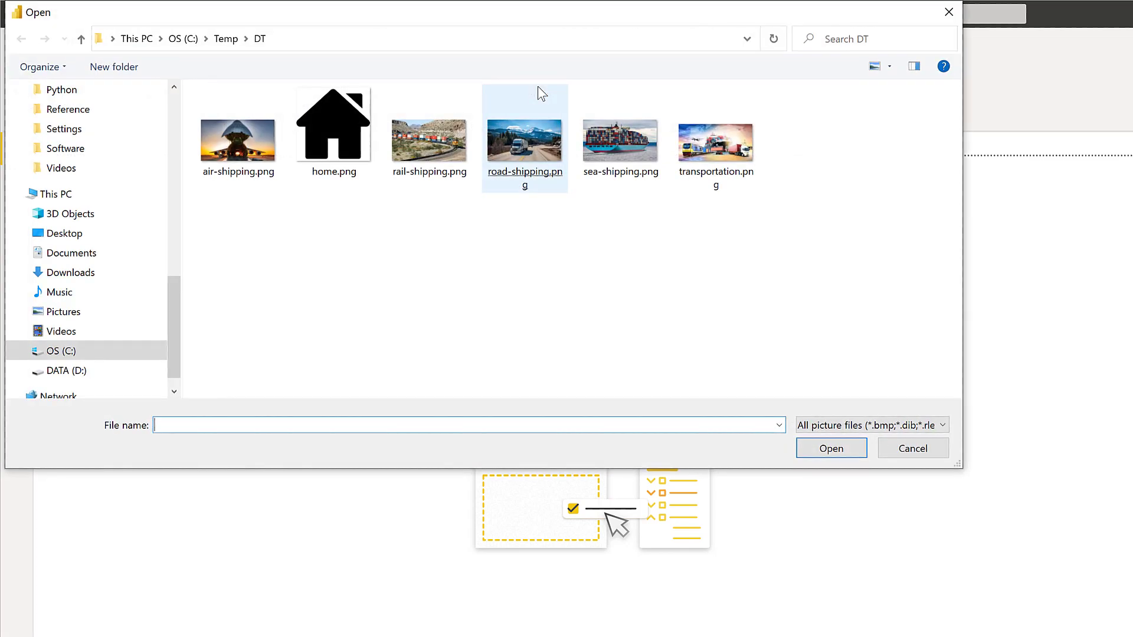
{"action": "double_click", "coordinate": [347, 147]}
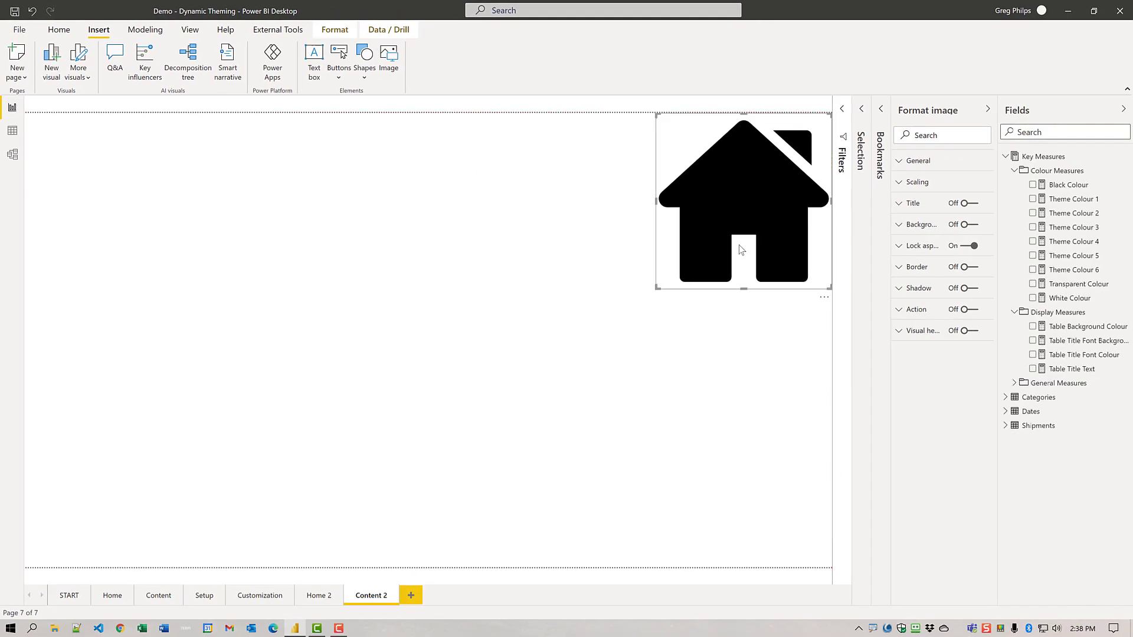
{"action": "left_click_drag", "start_coordinate": [654, 289], "coordinate": [759, 171]}
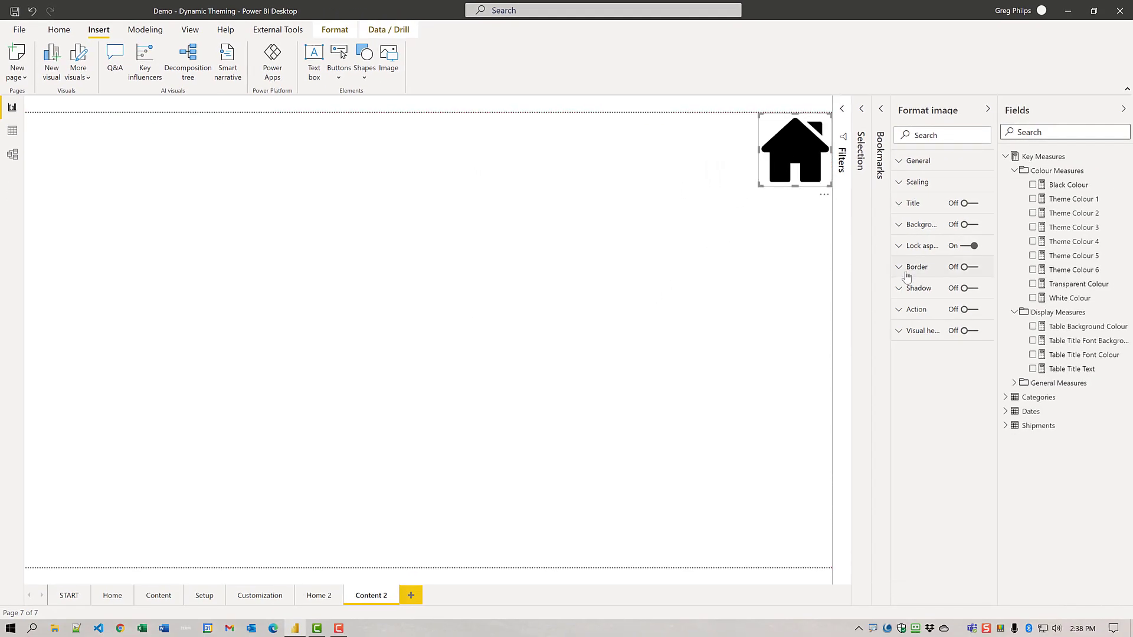
- Turn on the image's action as Page navigation to Home 2
{"action": "left_click", "coordinate": [967, 309]}
{"action": "left_click", "coordinate": [904, 310]}
{"action": "left_click", "coordinate": [922, 346]}
{"action": "left_click", "coordinate": [933, 387]}
{"action": "left_click", "coordinate": [930, 382]}
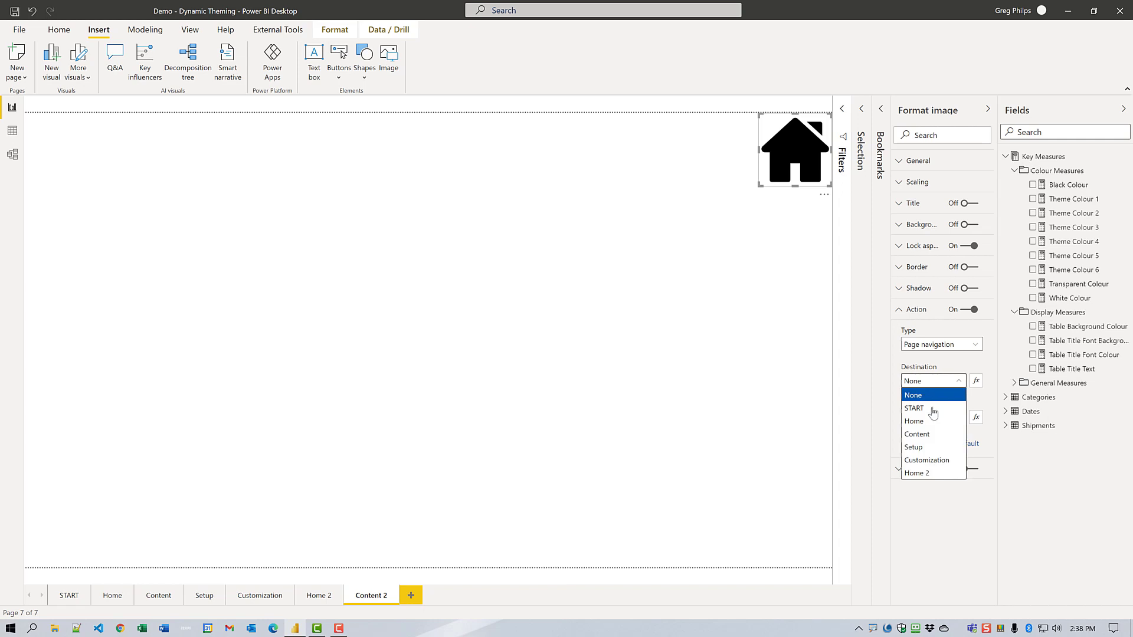
{"action": "left_click", "coordinate": [925, 472]}
{"action": "left_click", "coordinate": [386, 173]}
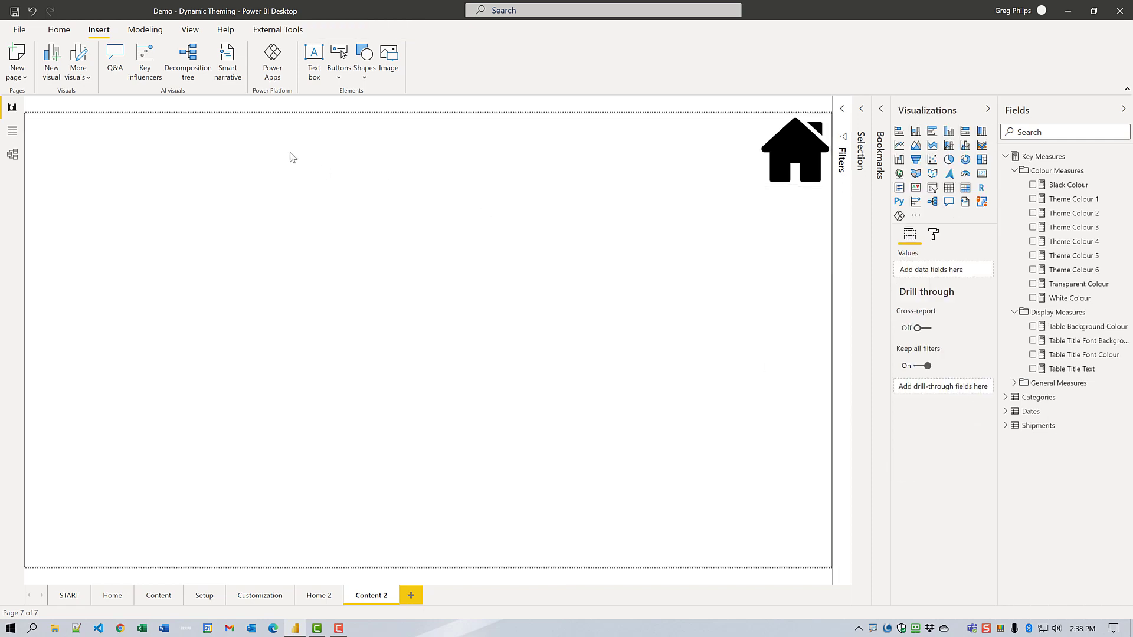
- Add a slicer of the Categories table's Category field and resize it to a small box
{"action": "left_click", "coordinate": [1005, 156]}
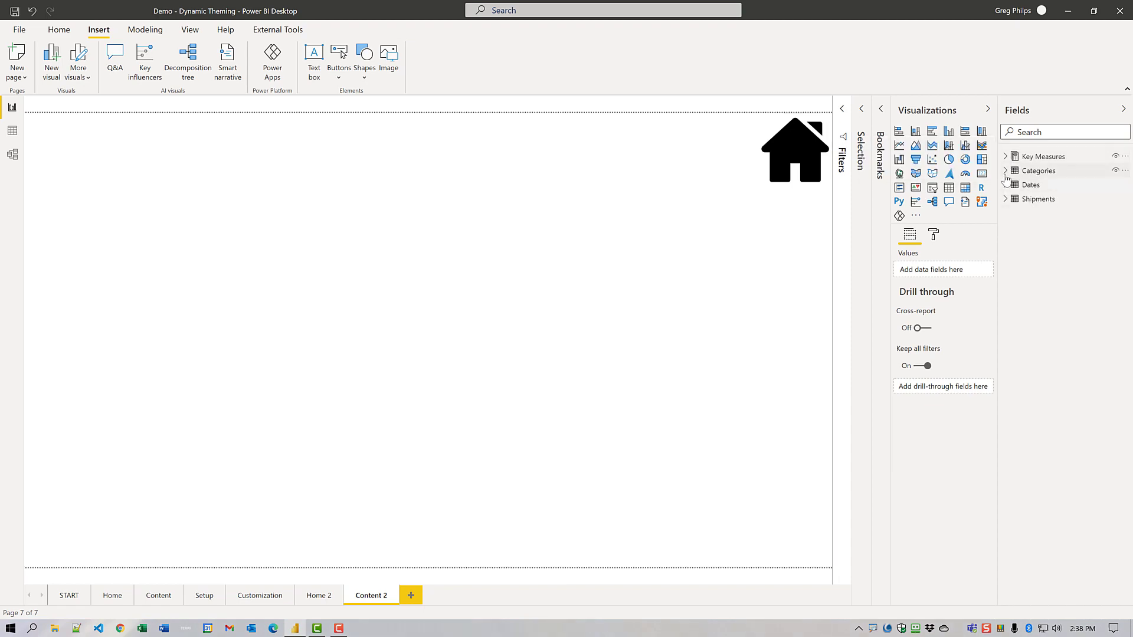
{"action": "left_click", "coordinate": [1005, 171]}
{"action": "left_click_drag", "start_coordinate": [1039, 186], "coordinate": [630, 316]}
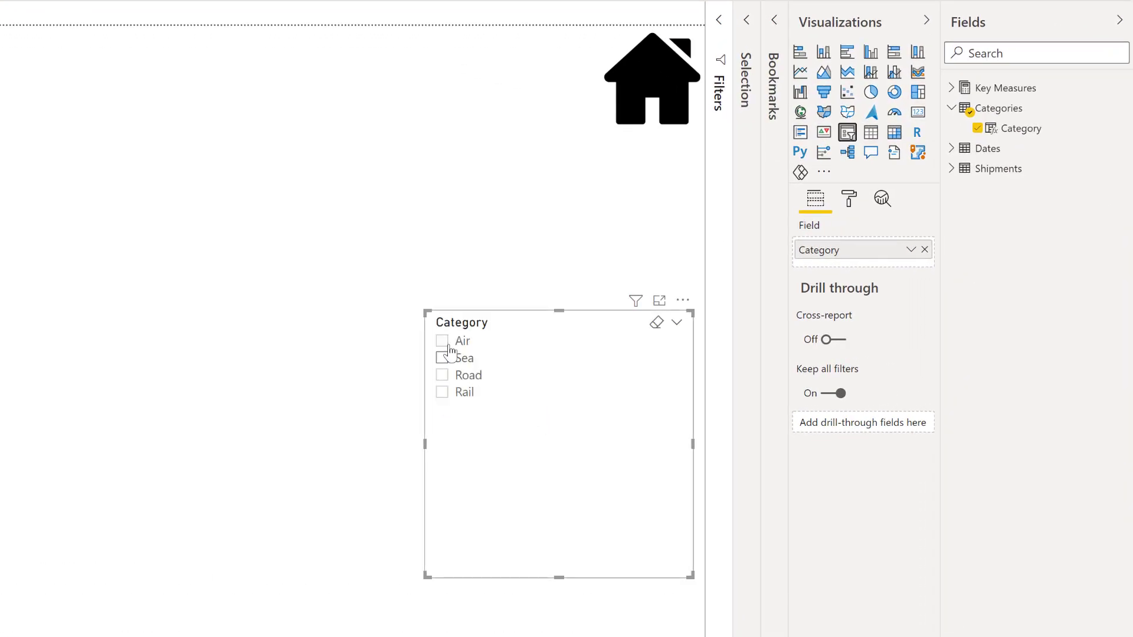
{"action": "left_click_drag", "start_coordinate": [426, 311], "coordinate": [572, 445]}
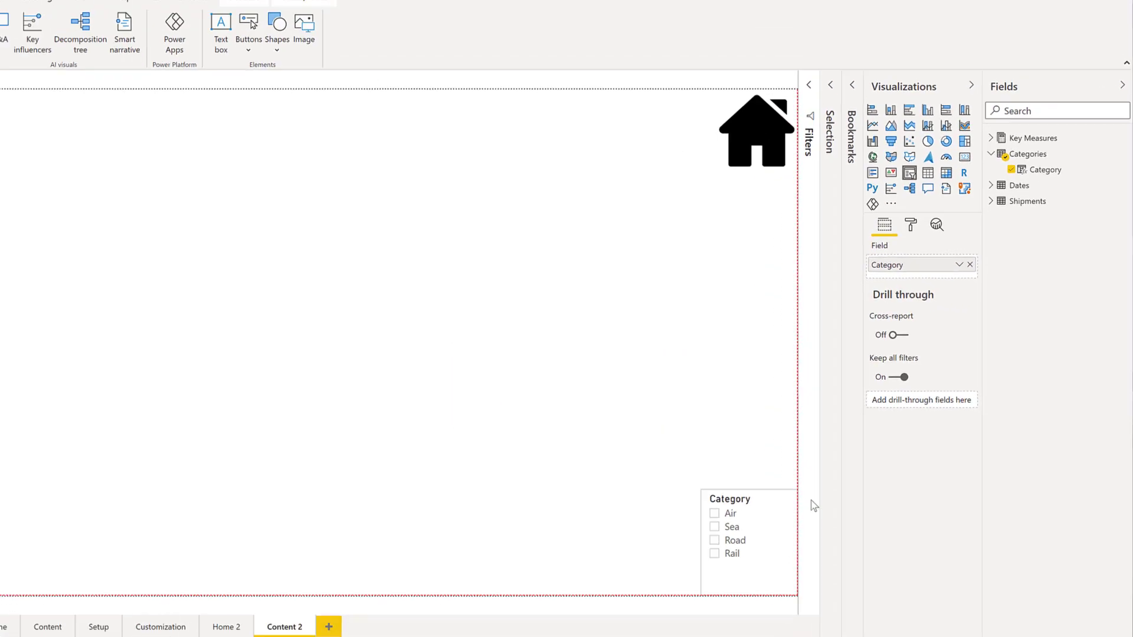
- Turn on Single select in the Category slicer's selection settings
{"action": "left_click", "coordinate": [790, 534]}
{"action": "left_click", "coordinate": [910, 229]}
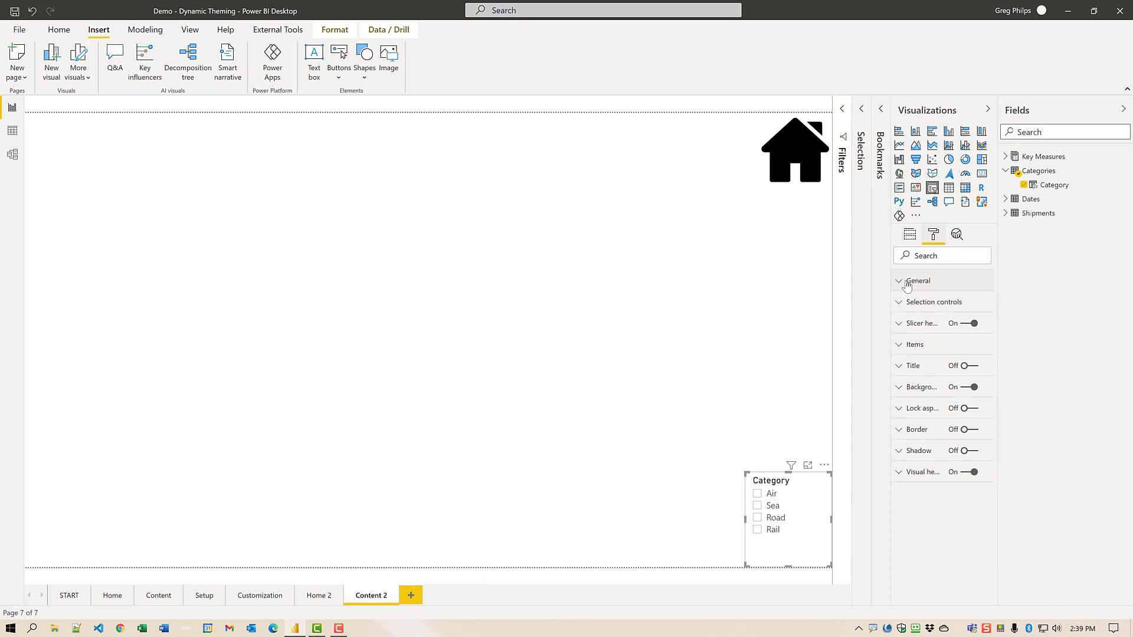
{"action": "left_click", "coordinate": [902, 302]}
{"action": "left_click", "coordinate": [927, 341]}
{"action": "left_click", "coordinate": [708, 364]}
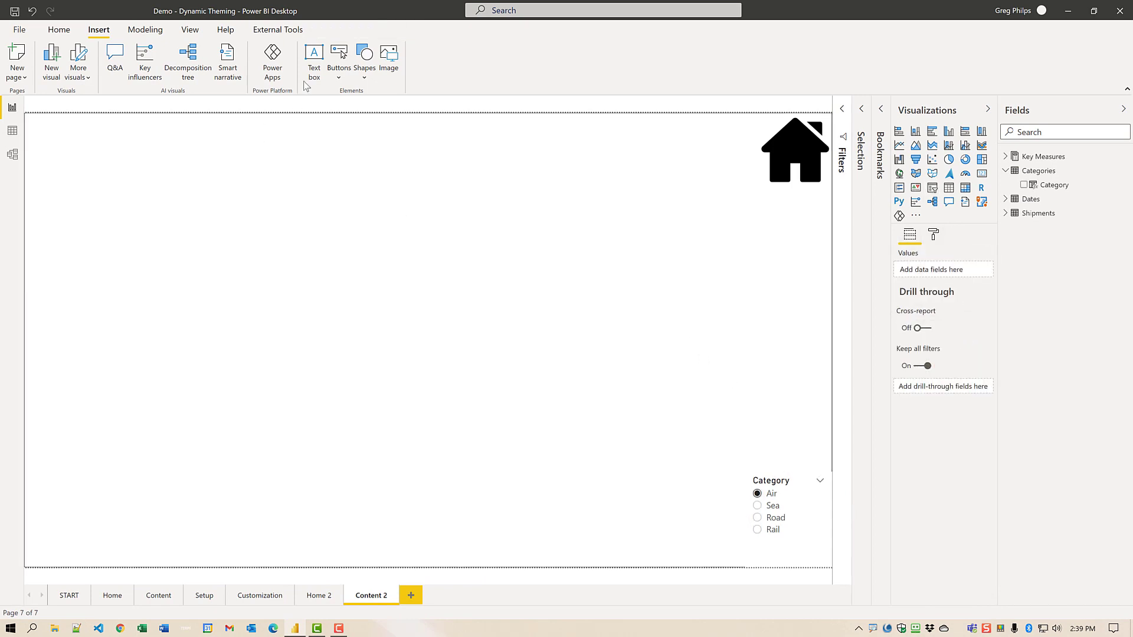
- Add a wide top-left text box reading 'ABC Transportation'
{"action": "left_click", "coordinate": [314, 63]}
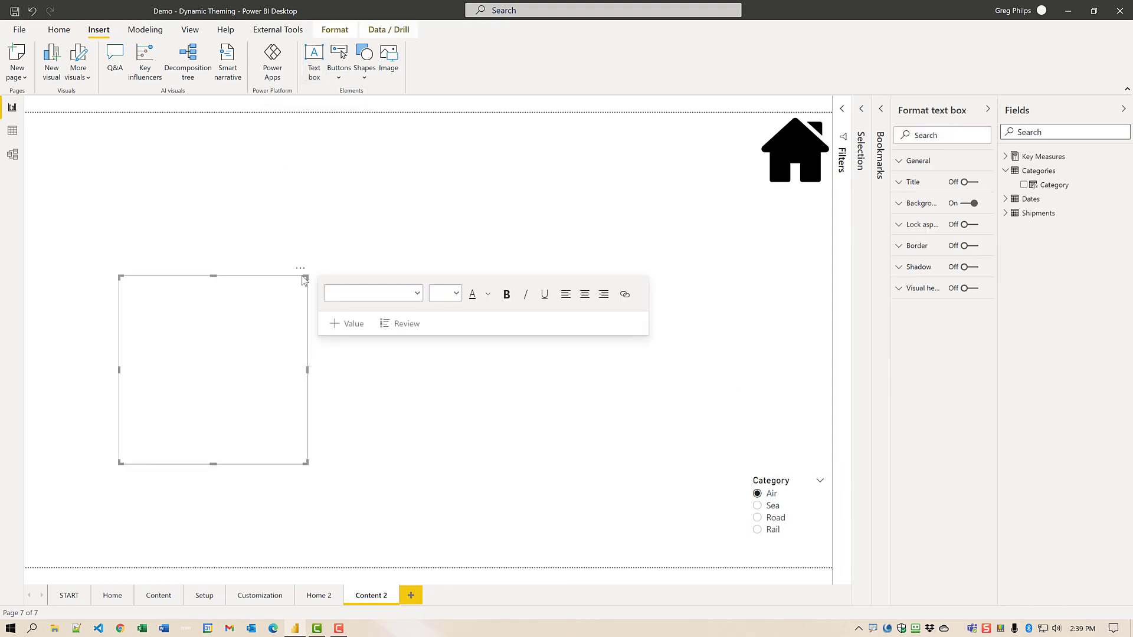
{"action": "left_click_drag", "start_coordinate": [302, 277], "coordinate": [209, 115]}
{"action": "left_click_drag", "start_coordinate": [211, 301], "coordinate": [733, 173]}
{"action": "left_click", "coordinate": [337, 121]}
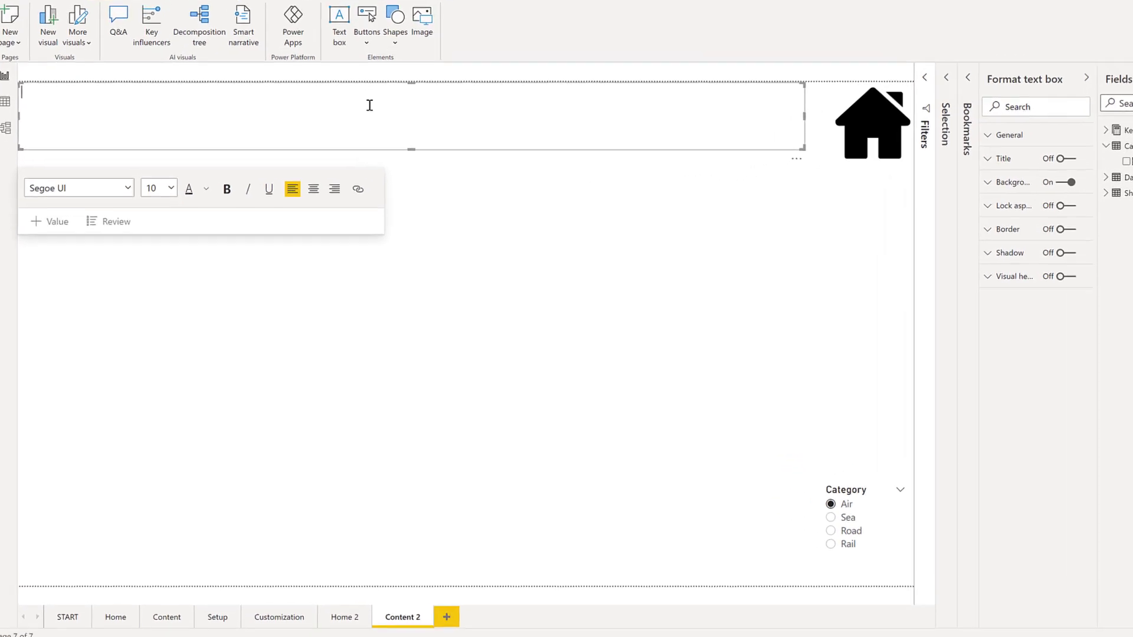
{"action": "type", "text": "AB"}
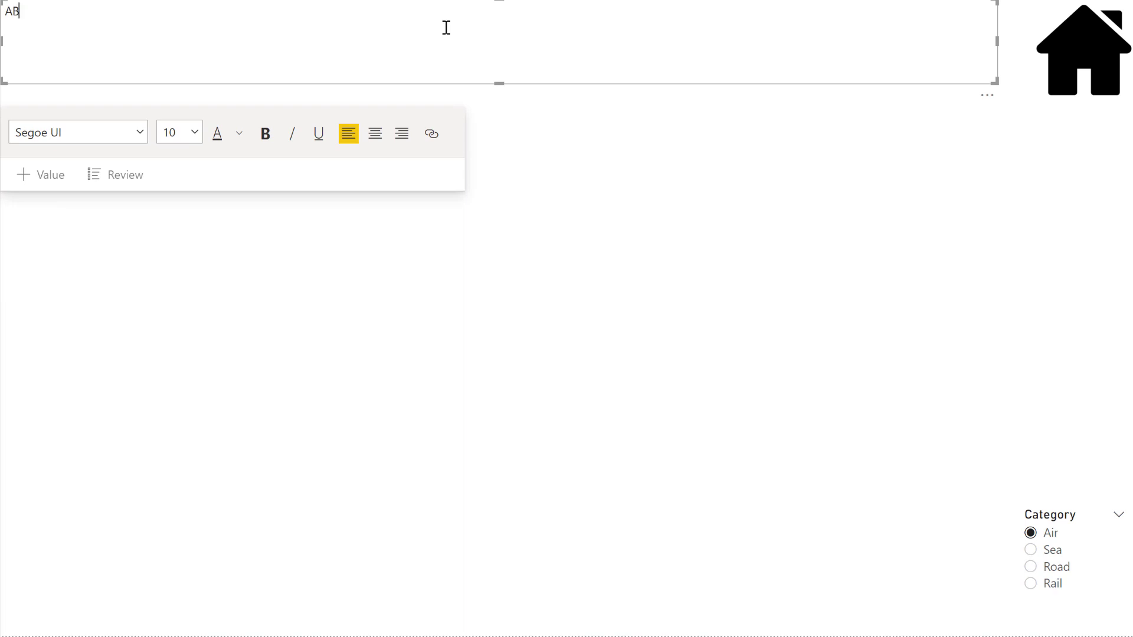
{"action": "type", "text": "C Transportation -"}
- Append a dynamic value showing the selected category to the title
{"action": "left_click", "coordinate": [64, 177]}
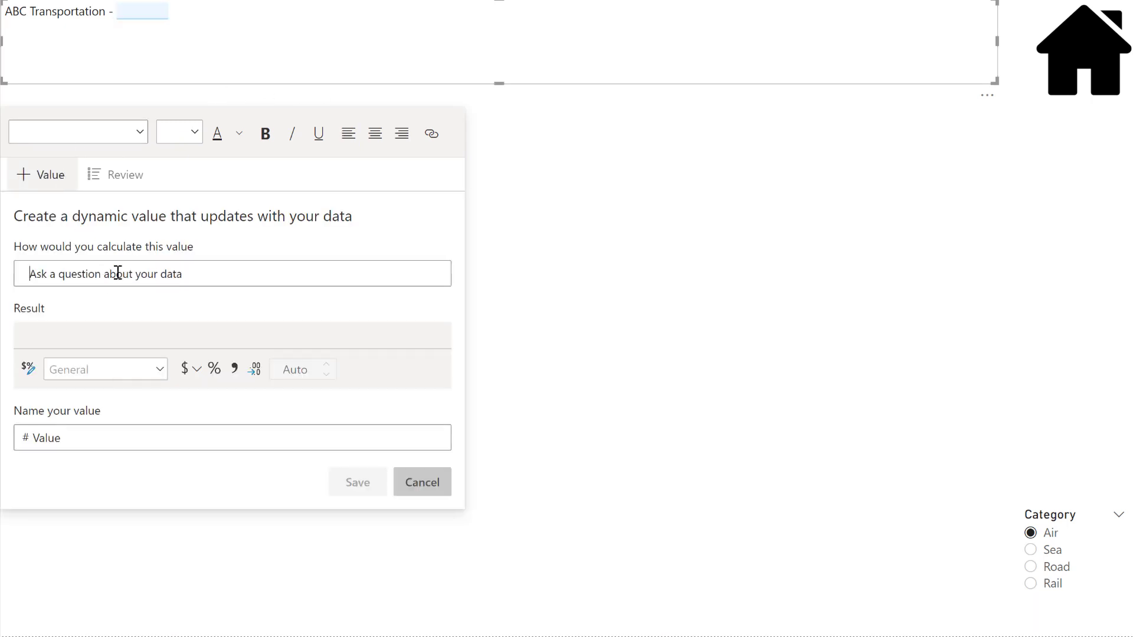
{"action": "type", "text": "category"}
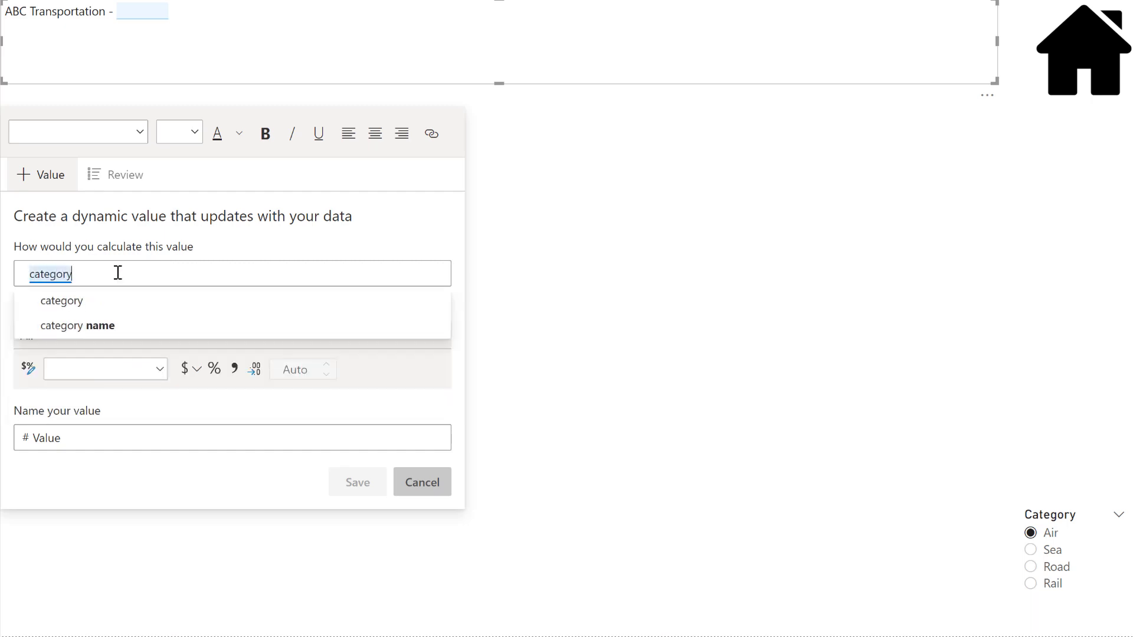
{"action": "left_click", "coordinate": [57, 301]}
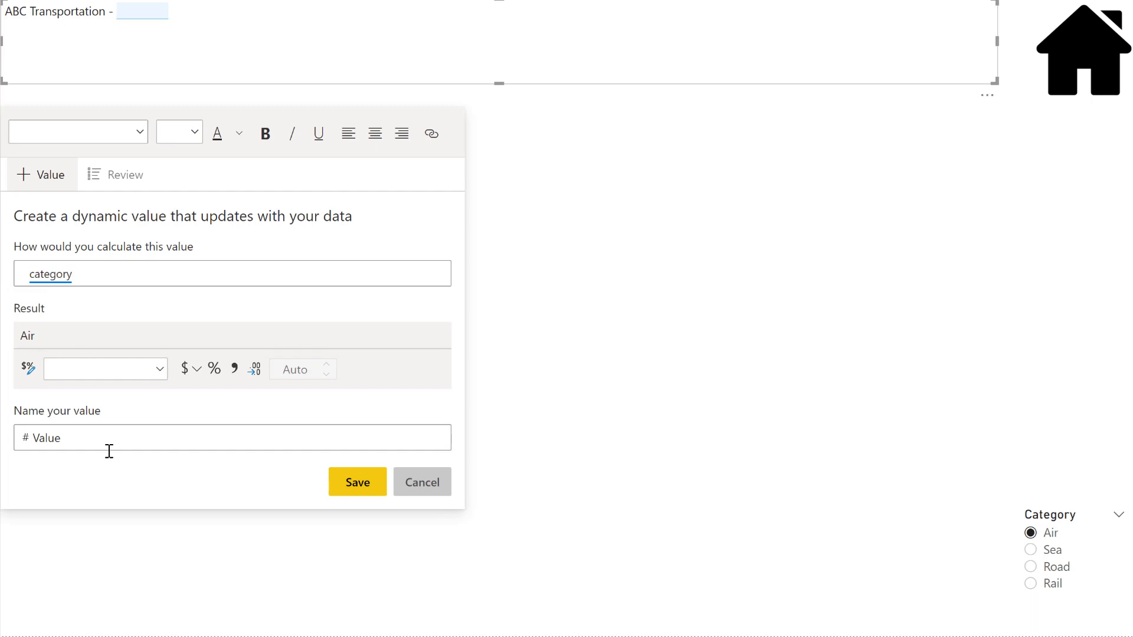
{"action": "type", "text": "1"}
{"action": "left_click", "coordinate": [374, 487]}
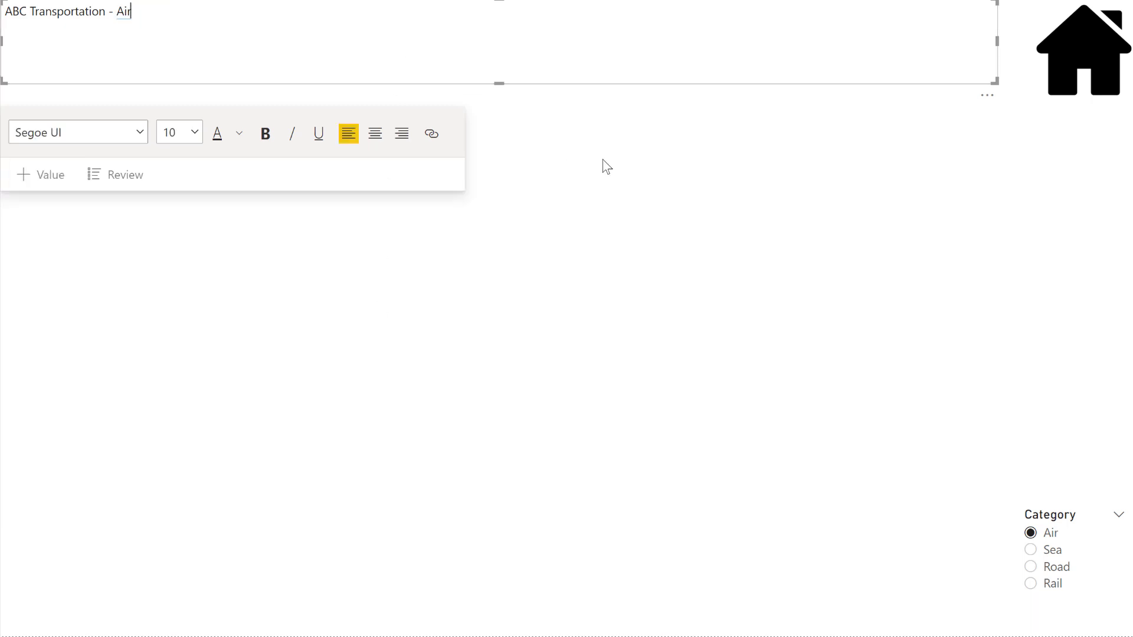
- Test the title by picking Sea, Road and Rail in the slicer, then back to Air
{"action": "left_click", "coordinate": [1037, 549]}
{"action": "left_click", "coordinate": [1033, 568]}
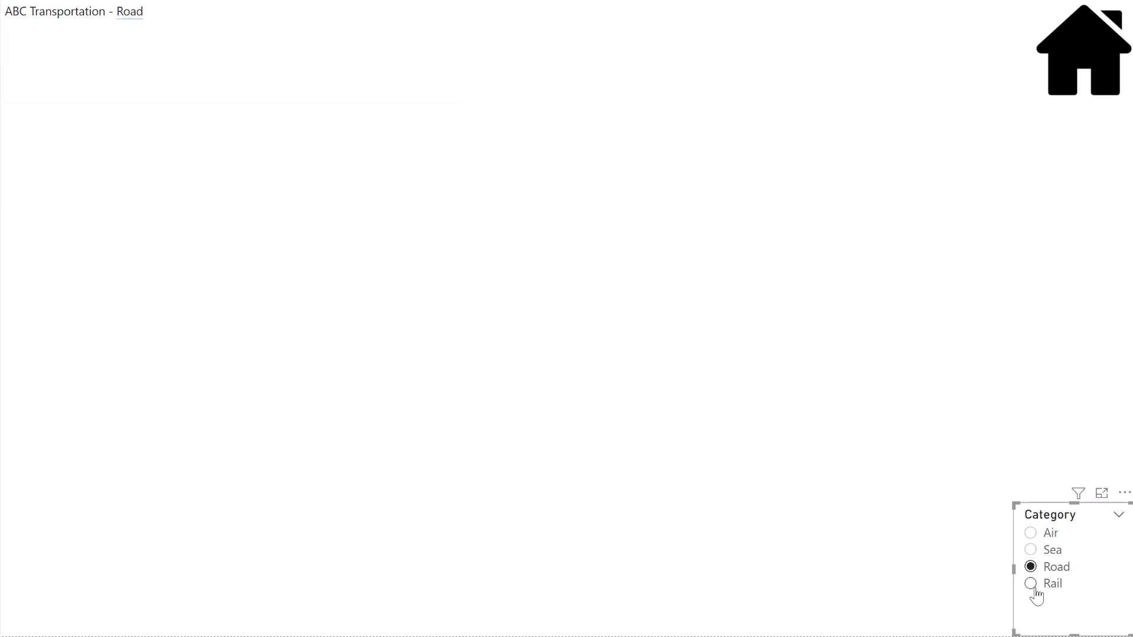
{"action": "left_click", "coordinate": [1032, 585]}
{"action": "left_click", "coordinate": [1030, 532]}
- Set the whole title text to the Segoe (Bold) font
{"action": "left_click", "coordinate": [223, 27]}
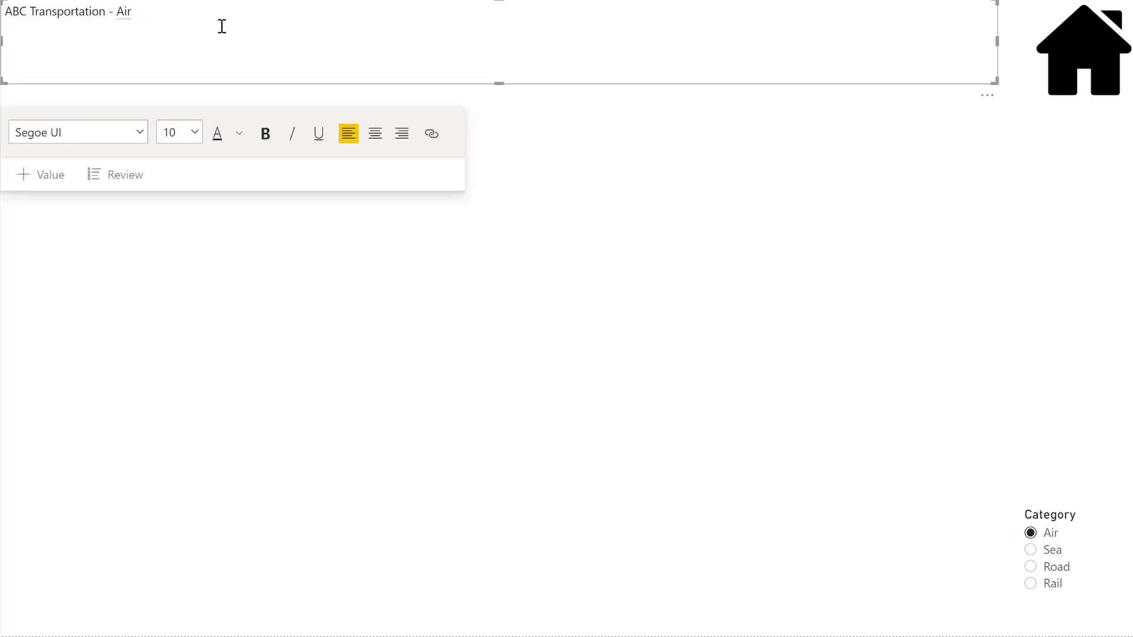
{"action": "key", "text": "ctrl+a"}
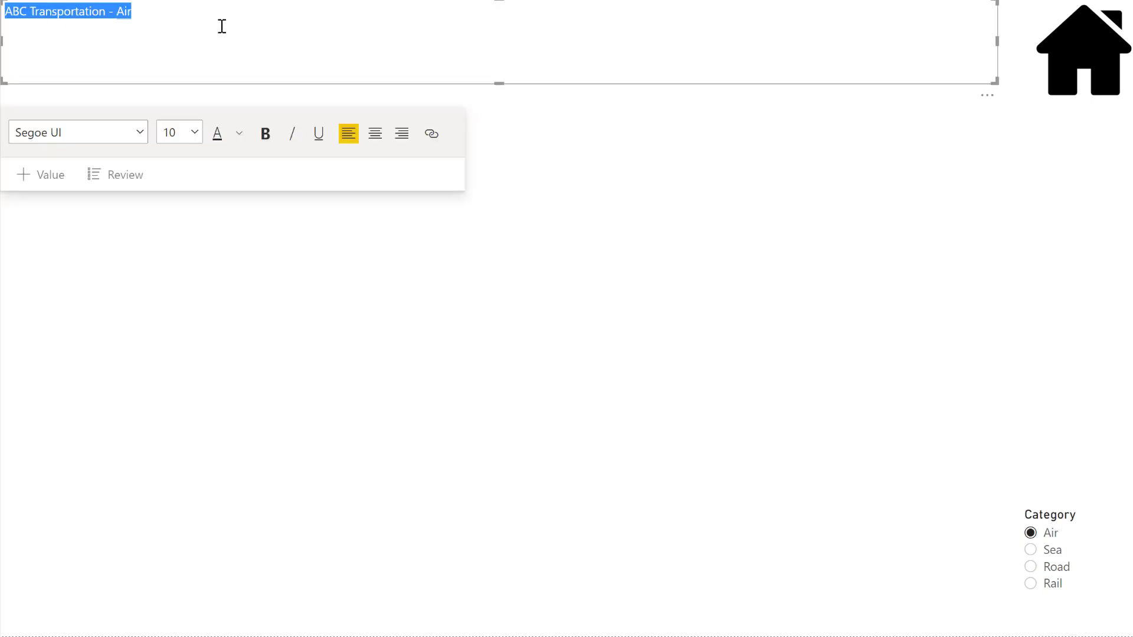
{"action": "left_click", "coordinate": [141, 134]}
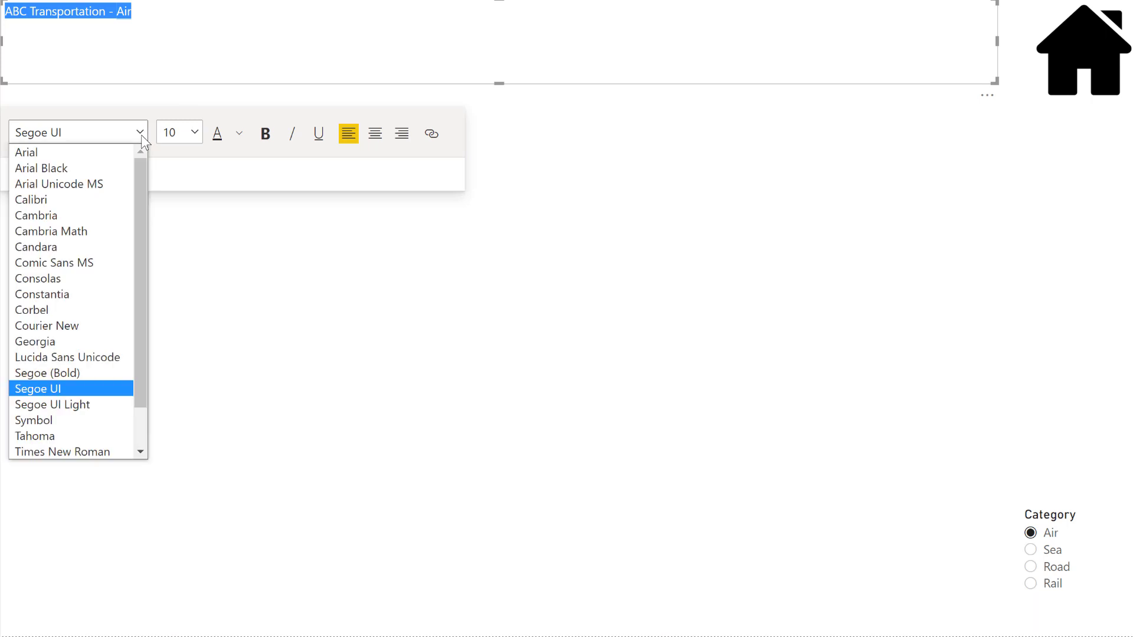
{"action": "left_click", "coordinate": [92, 374]}
{"action": "left_click", "coordinate": [195, 134]}
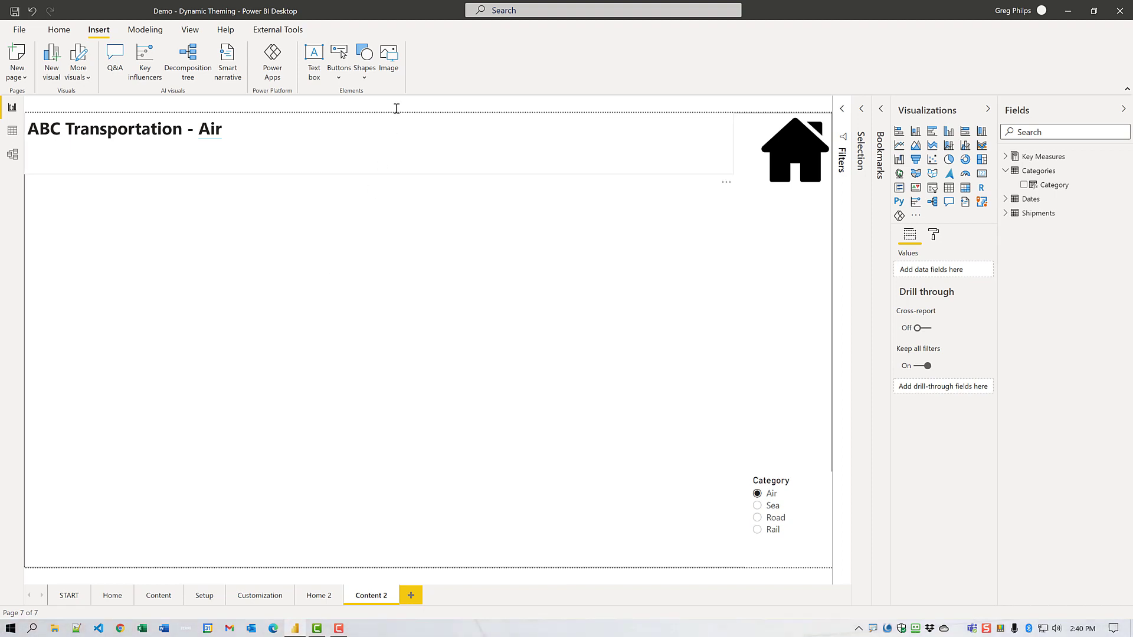
- Insert the air-shipping.png picture onto the page
{"action": "left_click", "coordinate": [389, 59]}
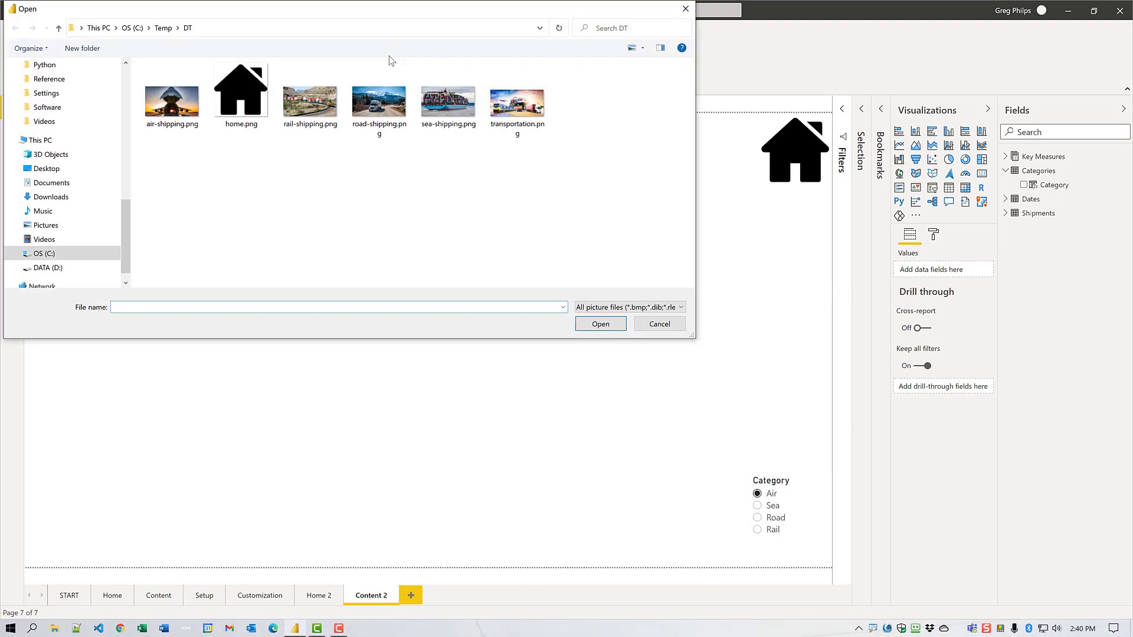
{"action": "left_click", "coordinate": [178, 102]}
{"action": "double_click", "coordinate": [179, 102]}
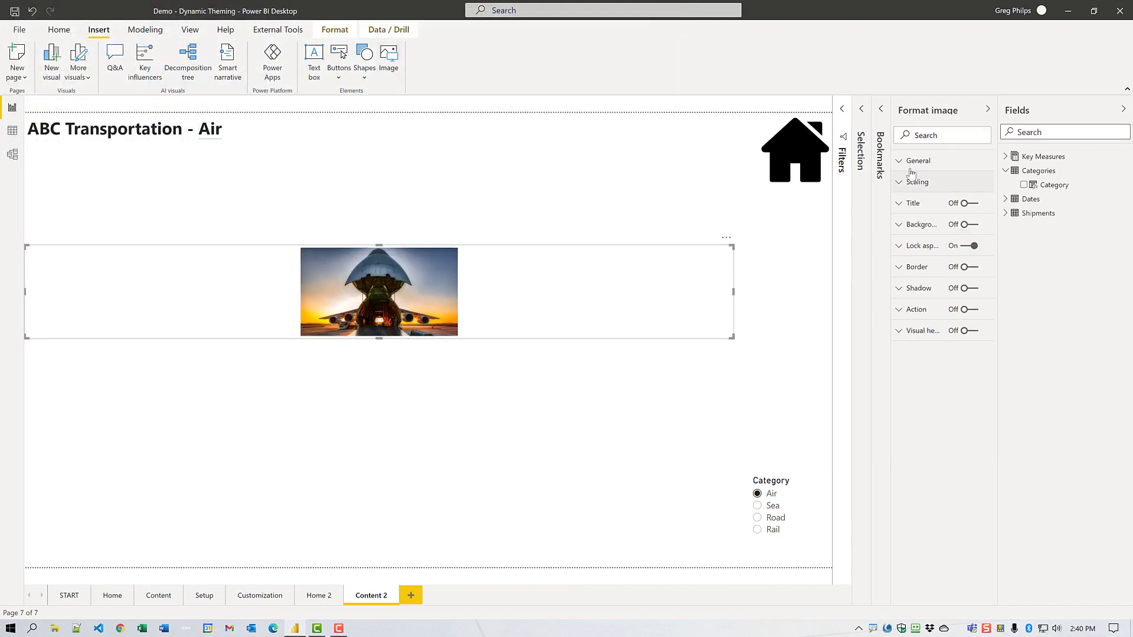
- Position the picture at X 0, Y 0 with width 1280 and height 720
{"action": "left_click", "coordinate": [905, 160]}
{"action": "left_click", "coordinate": [923, 195]}
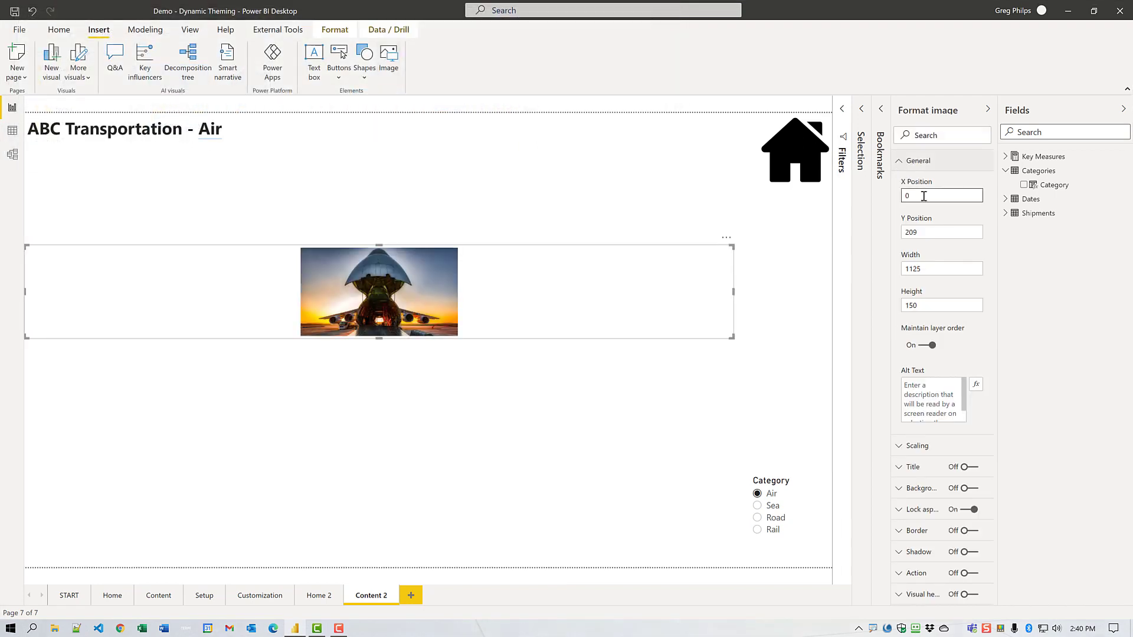
{"action": "key", "text": "Tab"}
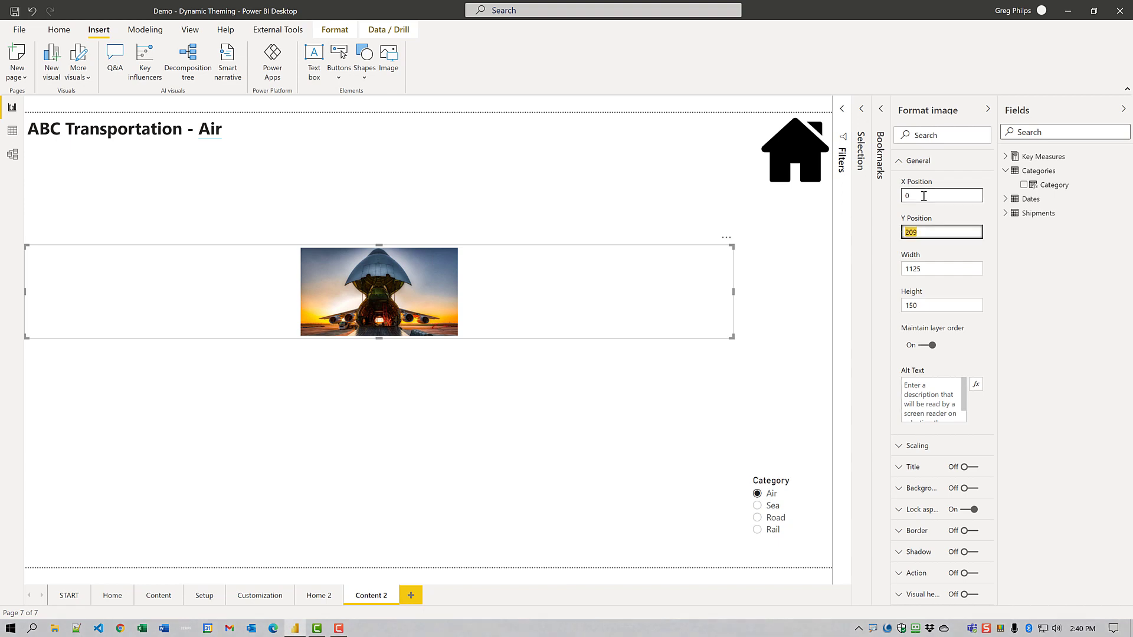
{"action": "type", "text": "0"}
{"action": "key", "text": "Tab"}
{"action": "type", "text": "1280"}
{"action": "key", "text": "Tab"}
{"action": "type", "text": "720"}
{"action": "key", "text": "Tab"}
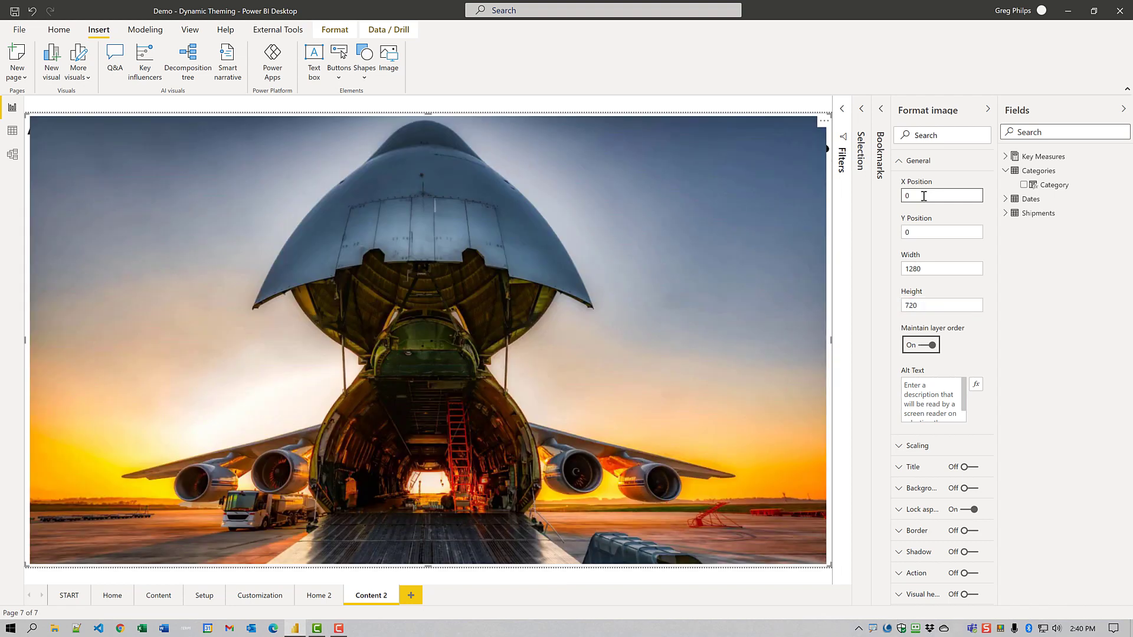
- Rename the picture layer Image-Air 2 in the Selection pane and hide it
{"action": "left_click", "coordinate": [862, 160]}
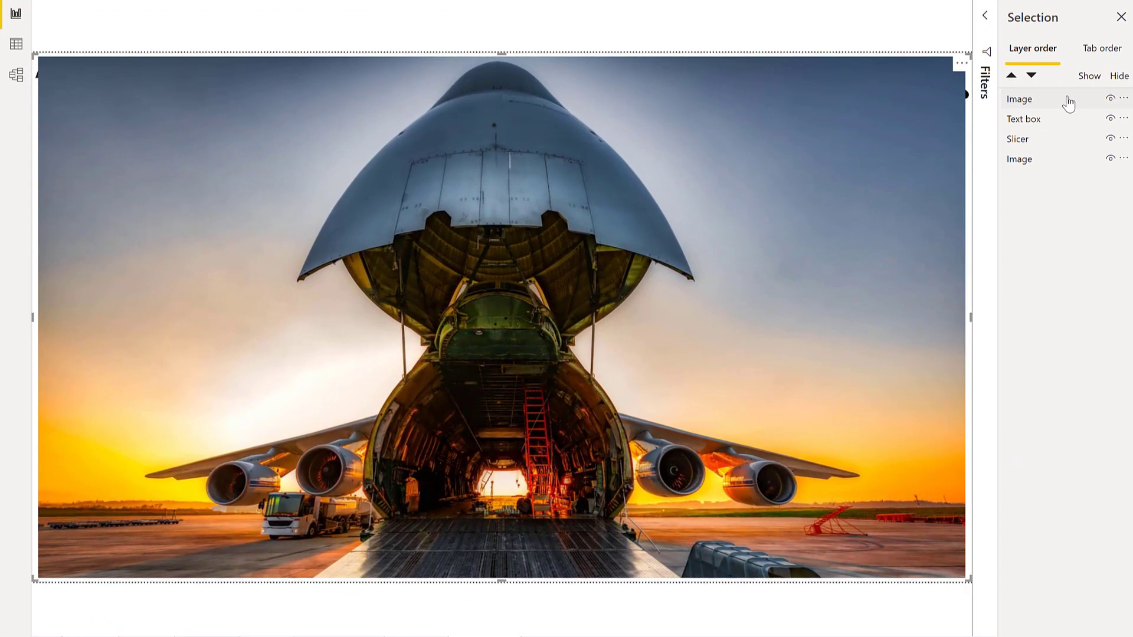
{"action": "double_click", "coordinate": [1068, 104]}
{"action": "left_click", "coordinate": [1068, 104]}
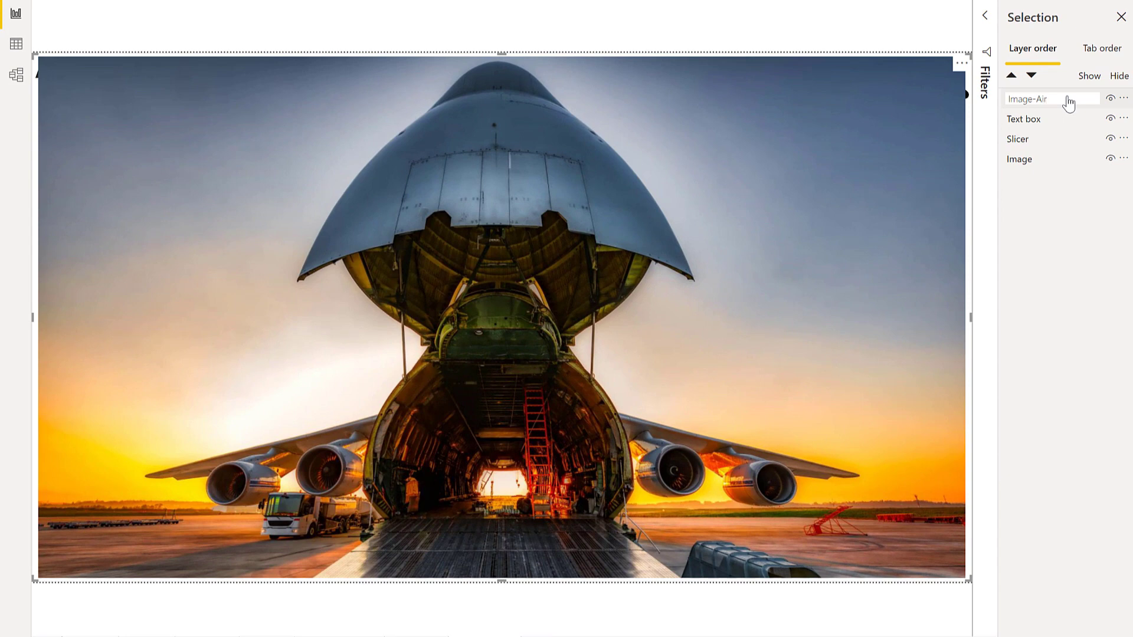
{"action": "key", "text": "Return"}
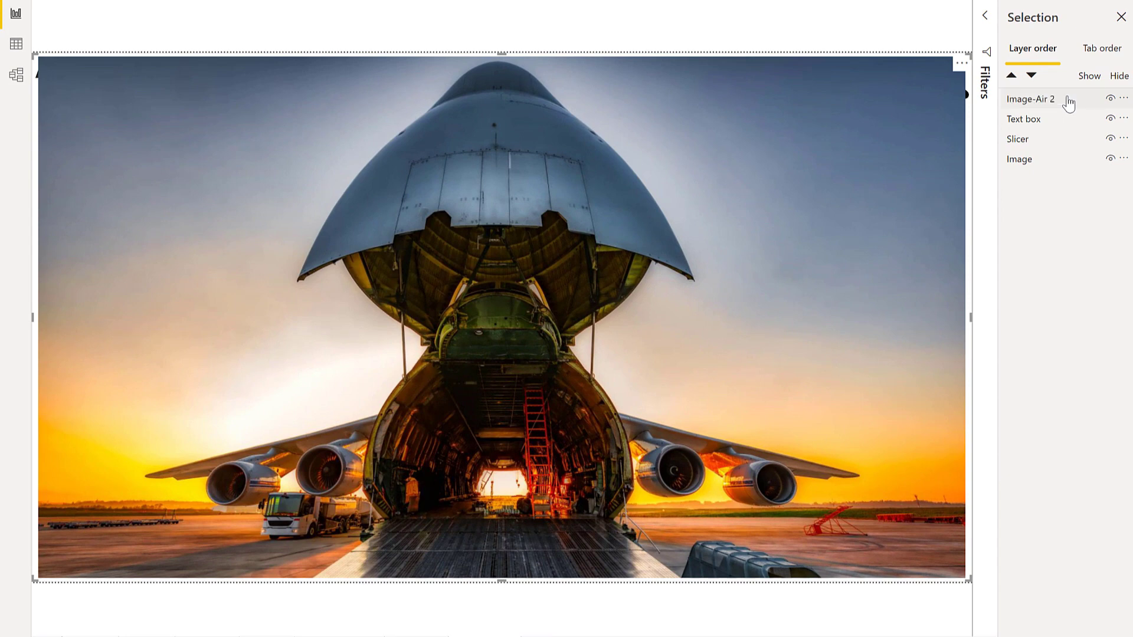
{"action": "left_click", "coordinate": [1119, 100]}
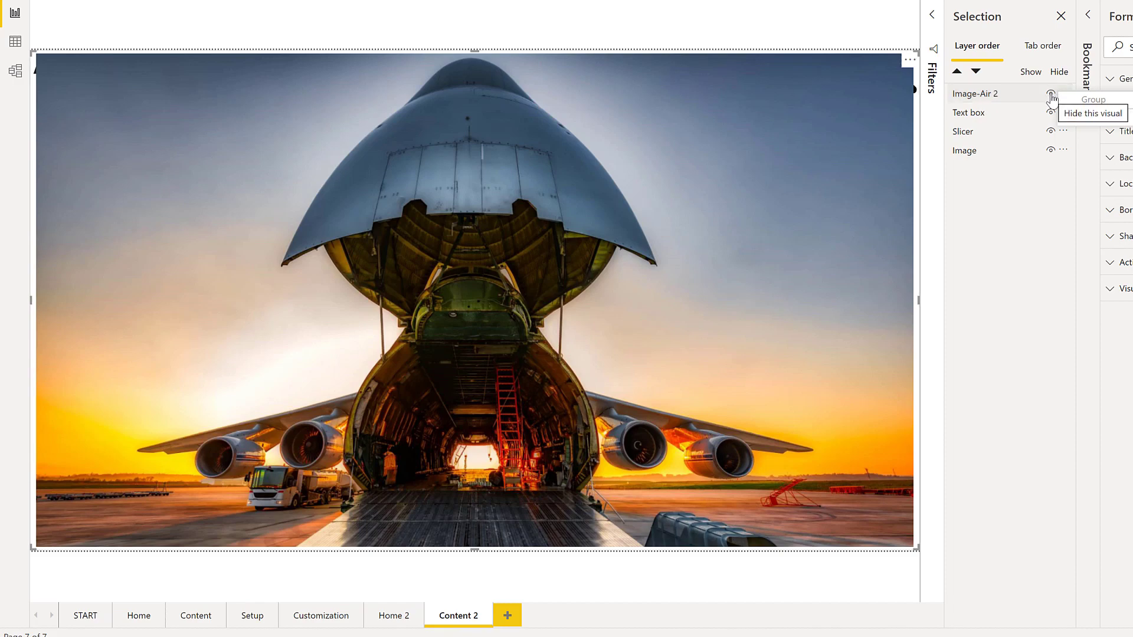
{"action": "left_click", "coordinate": [1051, 95]}
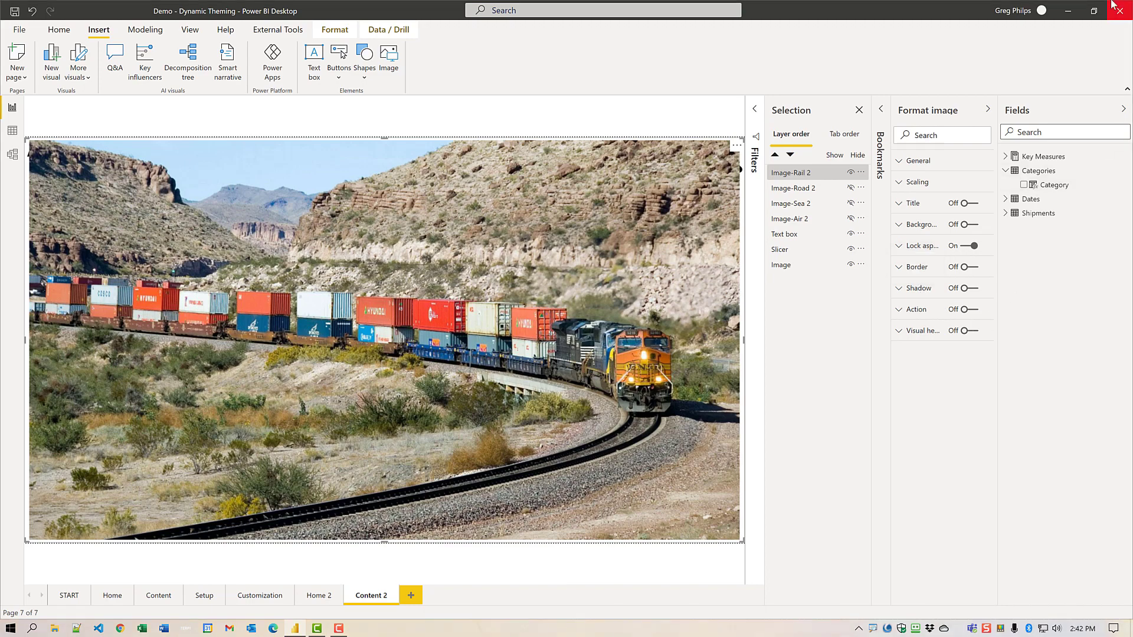
- Add an empty table visual and enlarge it over most of the Image-Rail 2 picture
{"action": "right_click", "coordinate": [855, 175]}
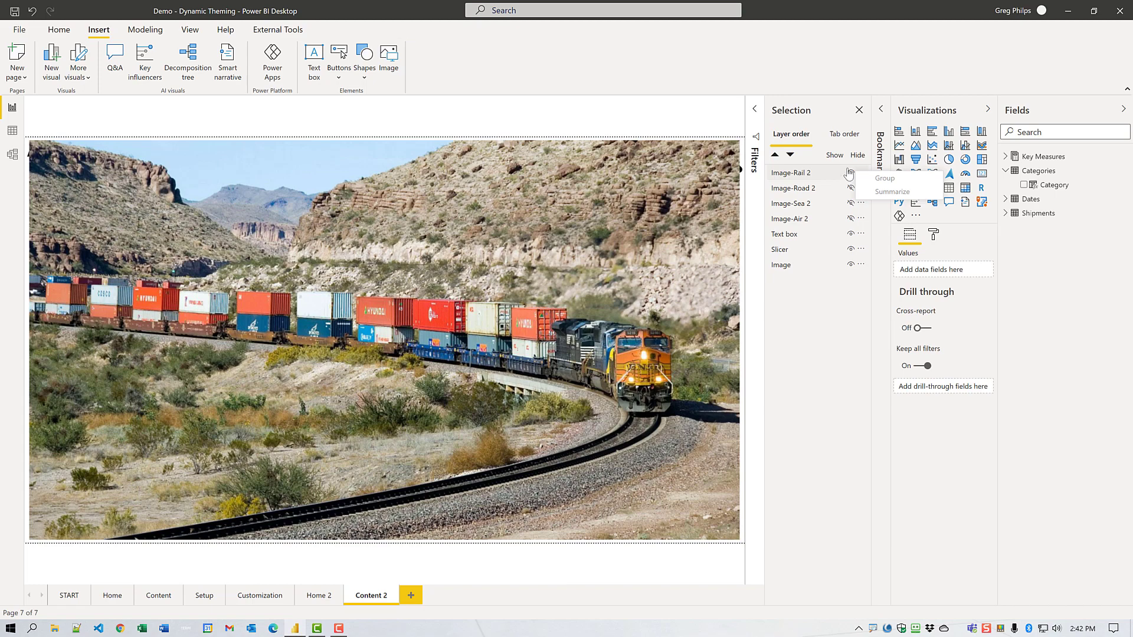
{"action": "left_click", "coordinate": [709, 120]}
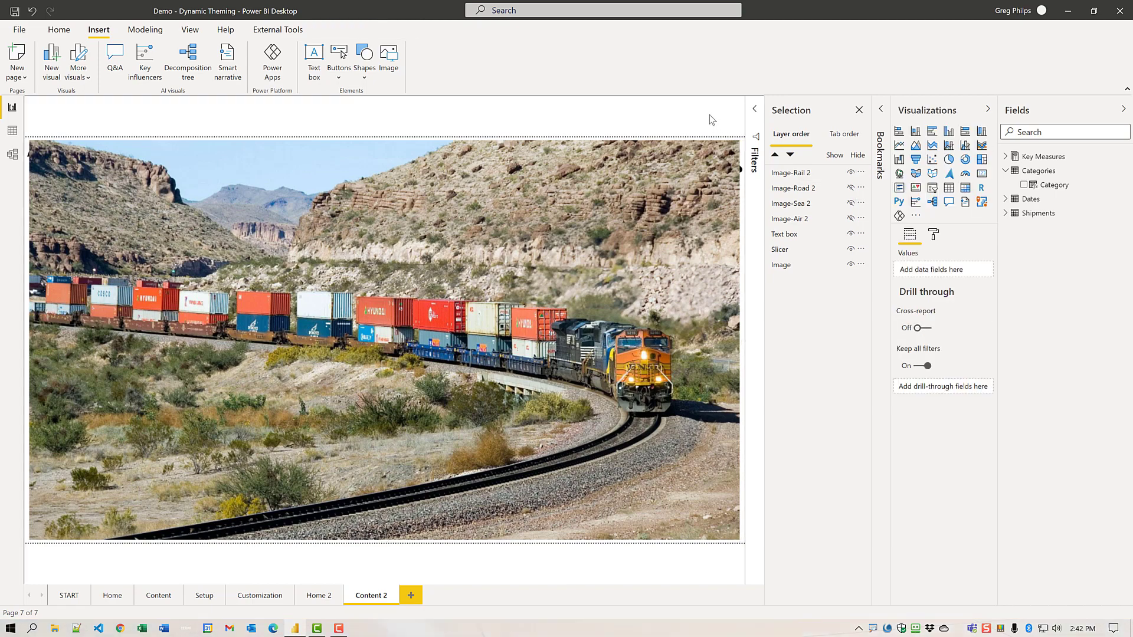
{"action": "left_click", "coordinate": [847, 174]}
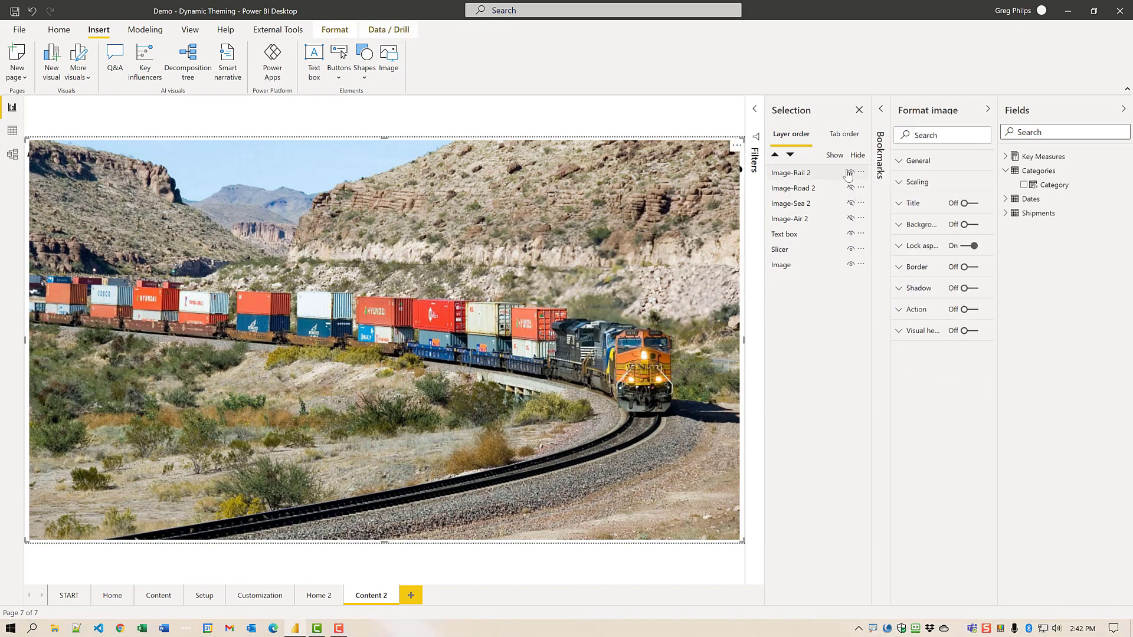
{"action": "left_click", "coordinate": [847, 175]}
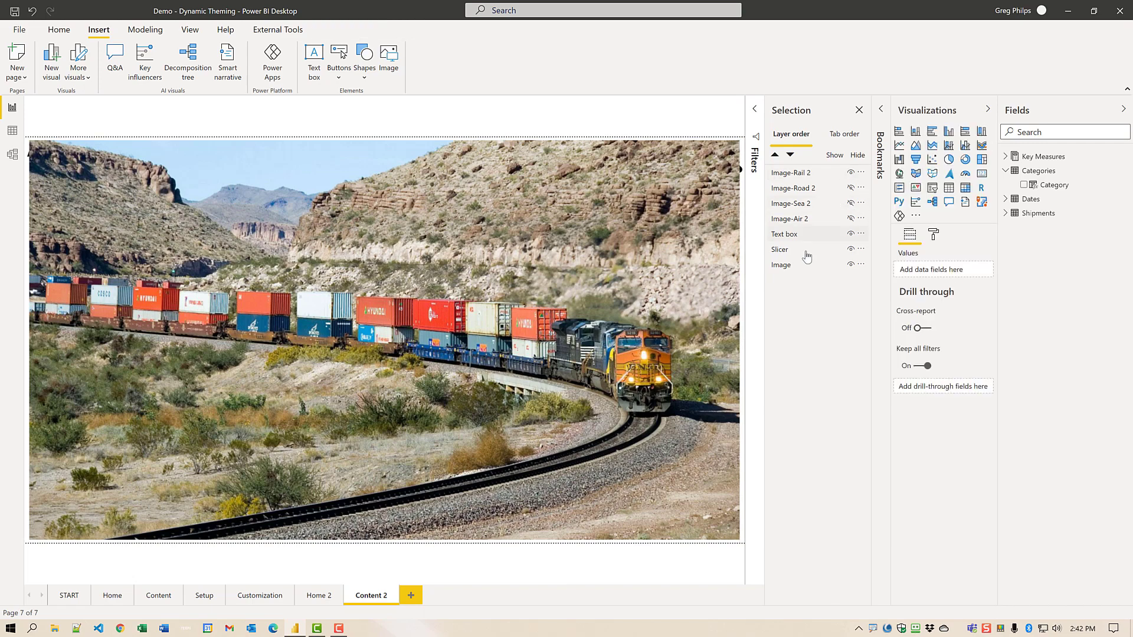
{"action": "left_click", "coordinate": [948, 189]}
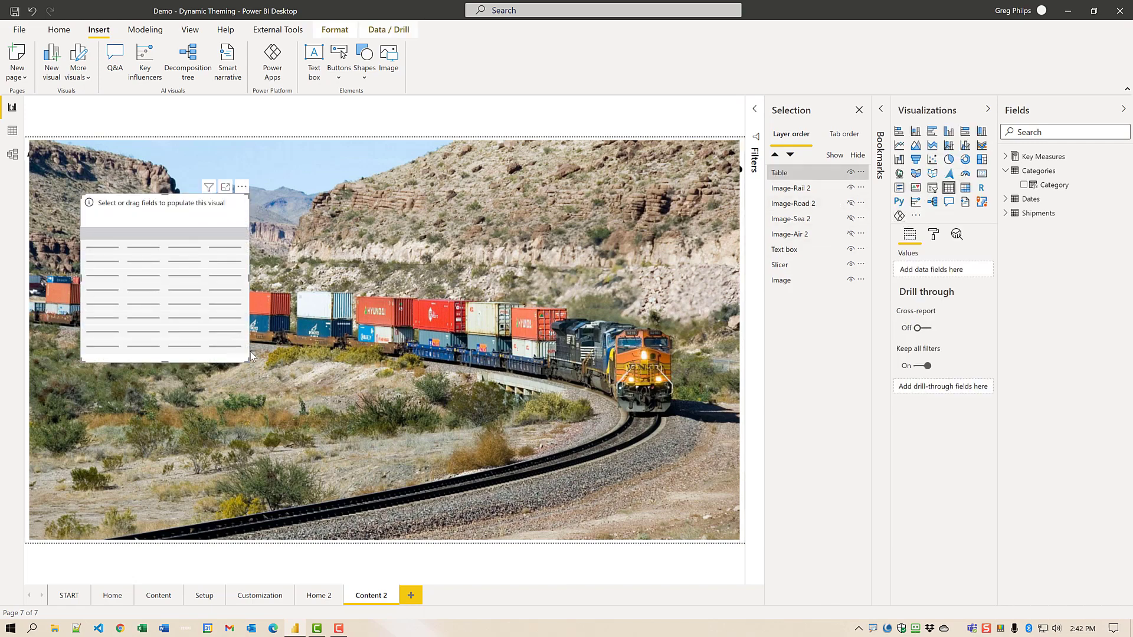
{"action": "left_click_drag", "start_coordinate": [248, 362], "coordinate": [679, 479]}
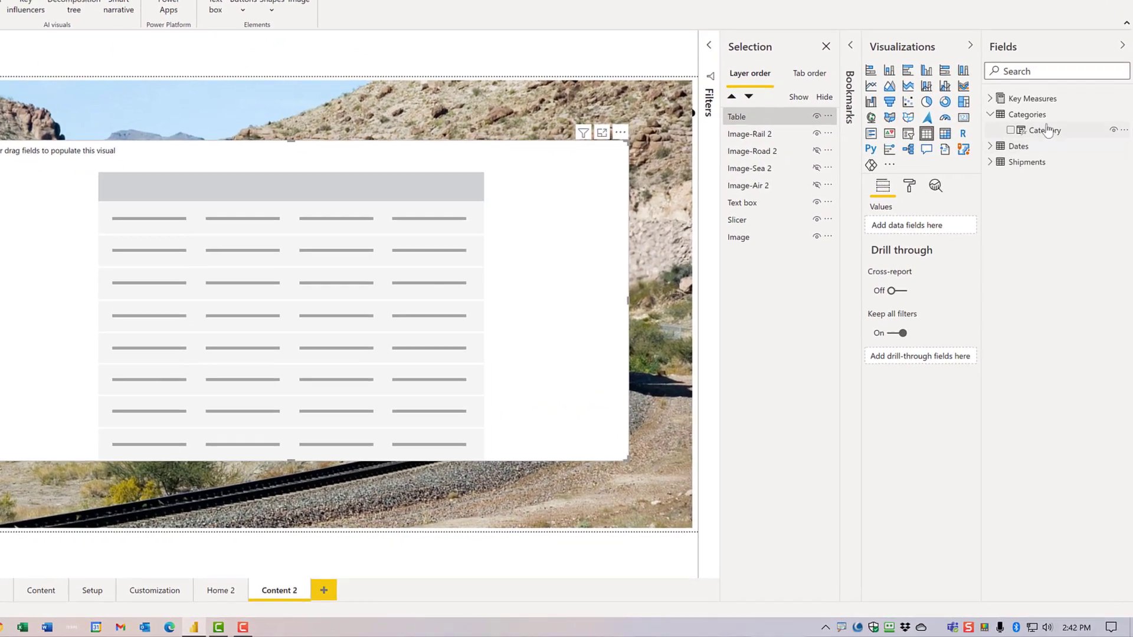
- Add Category, Origin Country and Destination Country as table columns
{"action": "left_click_drag", "start_coordinate": [1047, 130], "coordinate": [445, 274]}
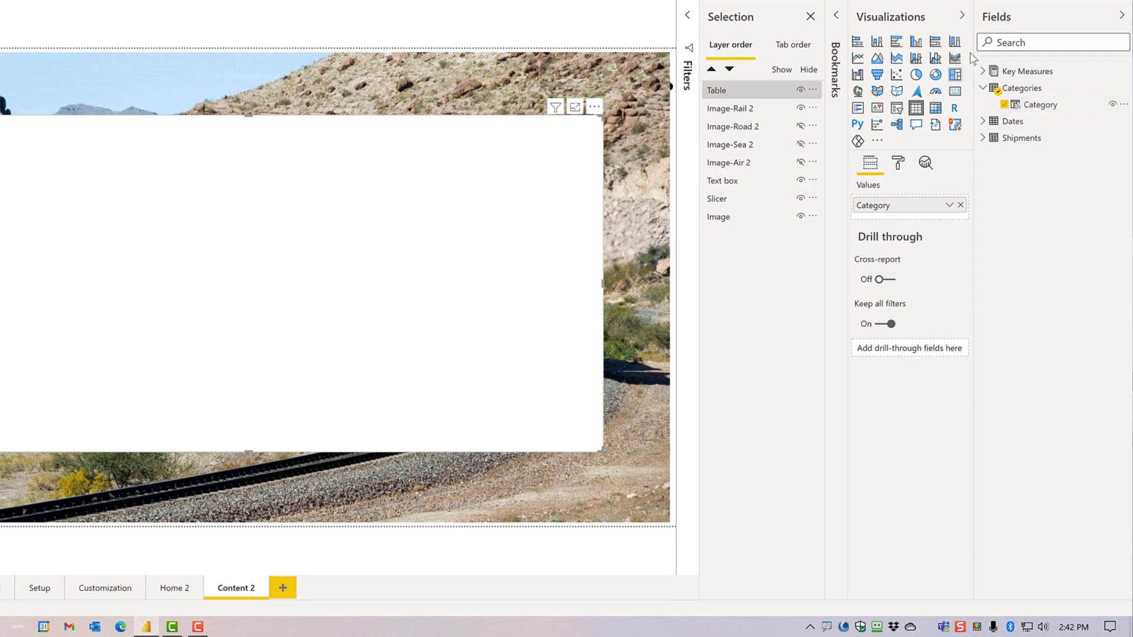
{"action": "left_click", "coordinate": [982, 137]}
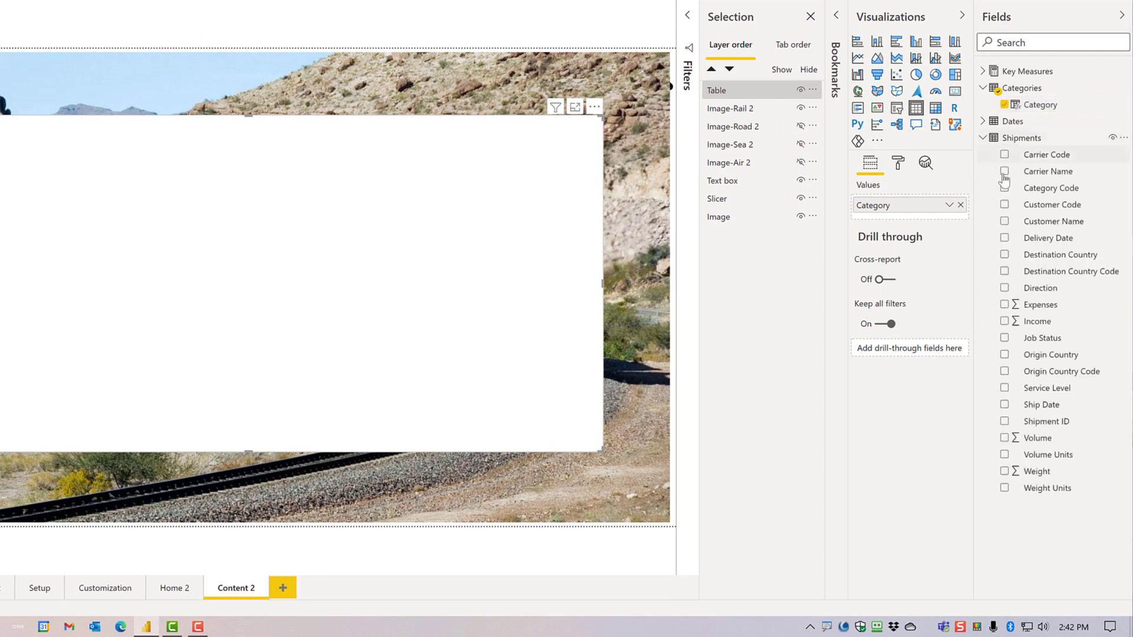
{"action": "left_click_drag", "start_coordinate": [1054, 358], "coordinate": [413, 225]}
{"action": "left_click_drag", "start_coordinate": [1044, 259], "coordinate": [436, 232]}
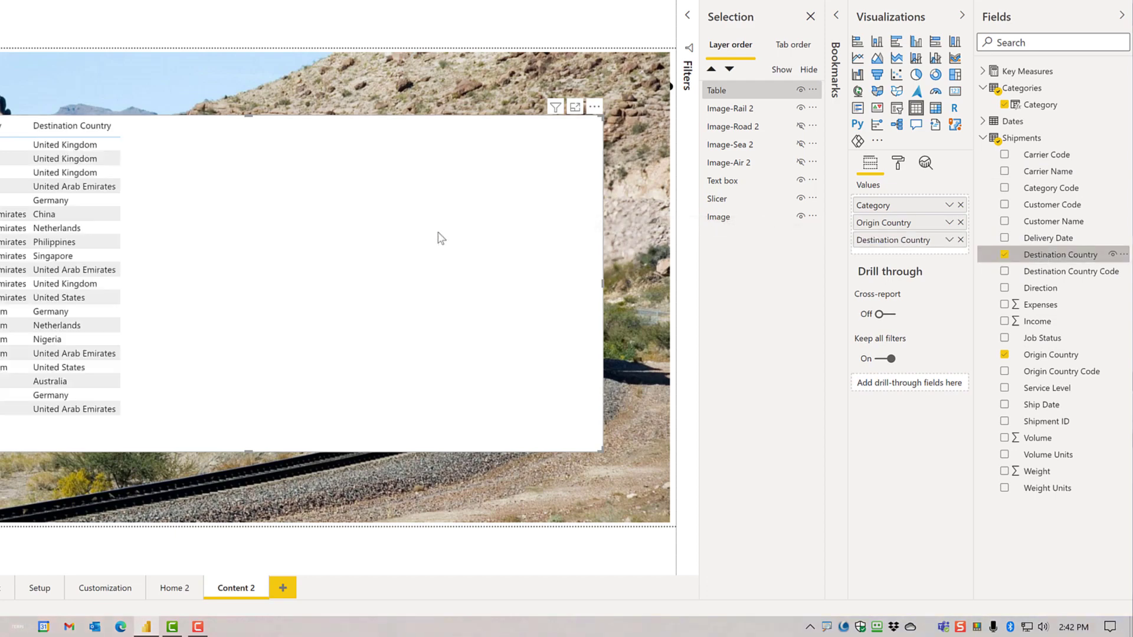
- Add Total Weight, Total Volume, Total Expenses, Total Income, Total Profits and Profit Margin measures
{"action": "left_click", "coordinate": [982, 70]}
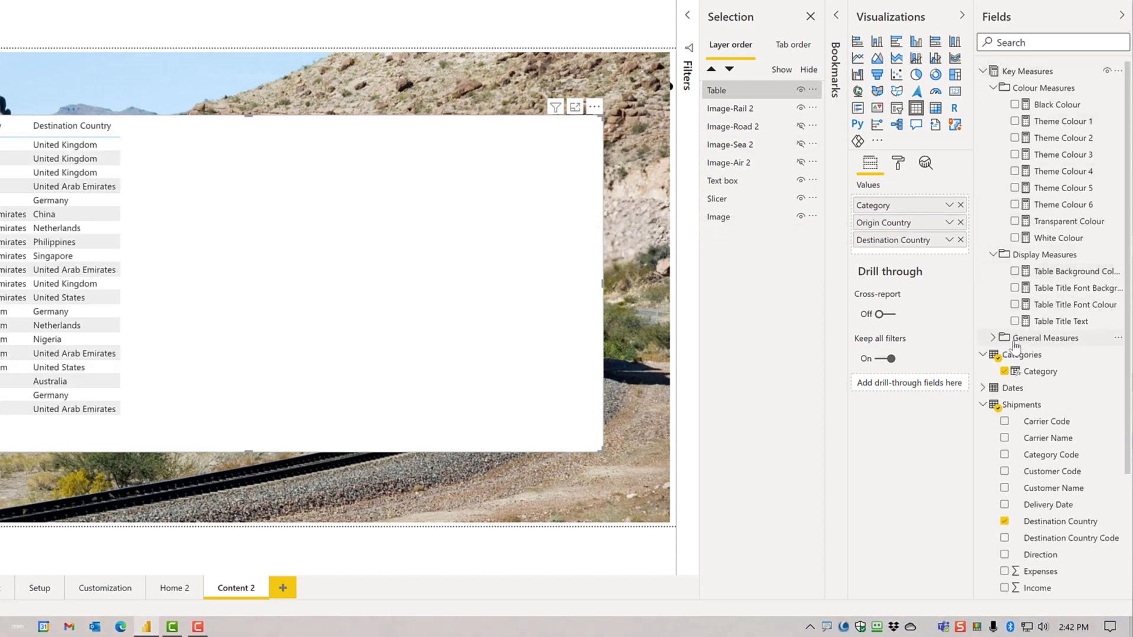
{"action": "left_click", "coordinate": [991, 338]}
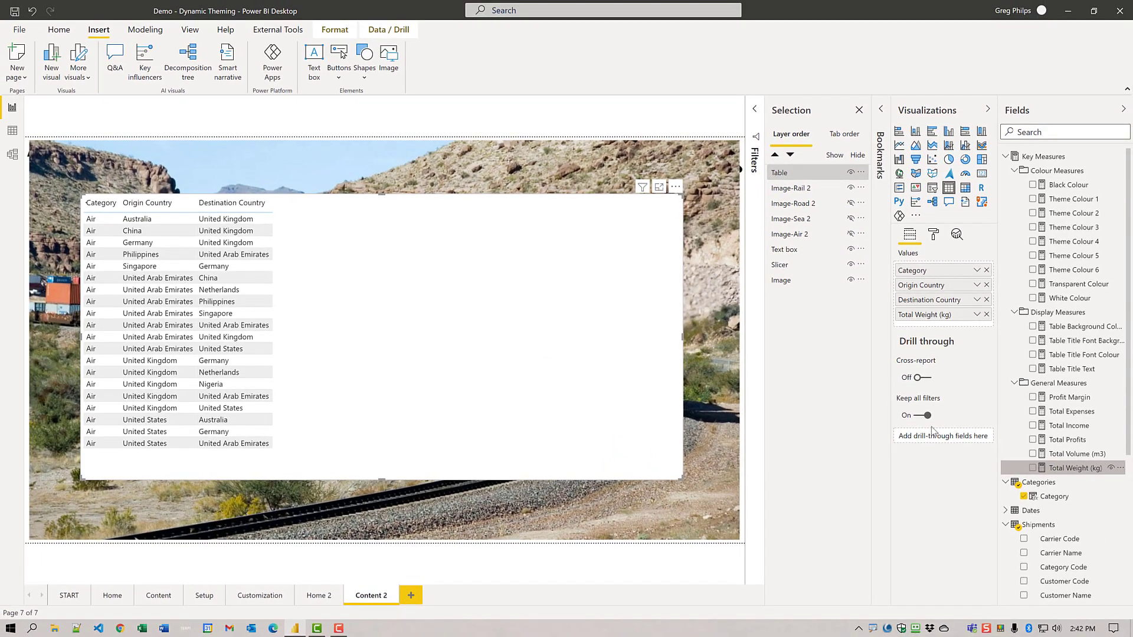
{"action": "left_click", "coordinate": [1069, 439]}
{"action": "left_click", "coordinate": [1085, 455]}
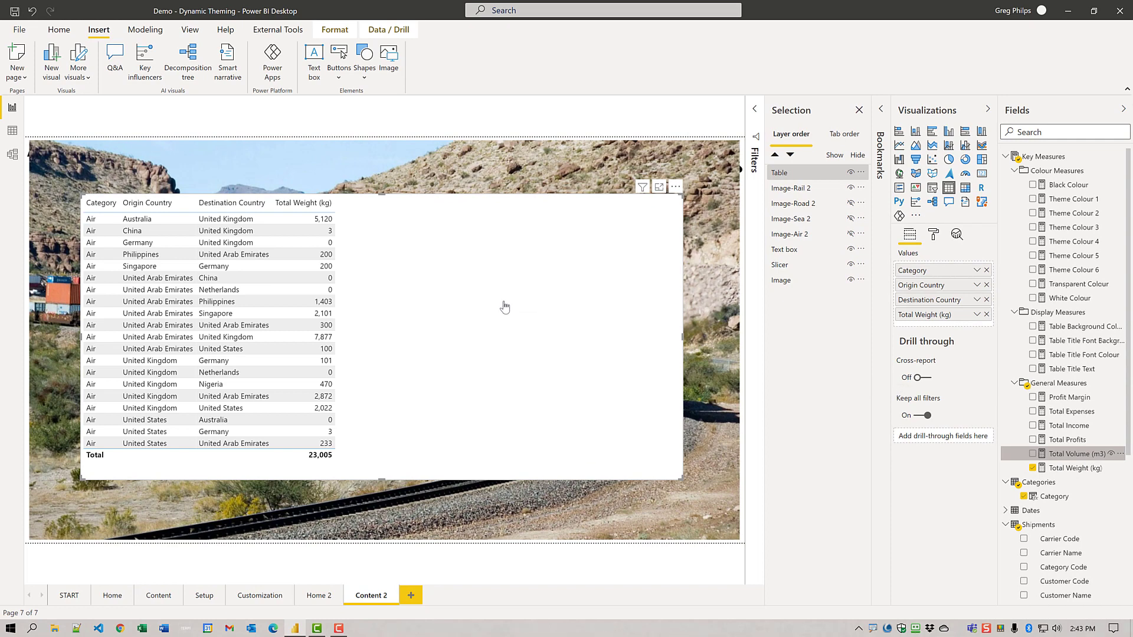
{"action": "left_click_drag", "start_coordinate": [1077, 417], "coordinate": [577, 324]}
{"action": "left_click_drag", "start_coordinate": [1061, 430], "coordinate": [645, 366]}
{"action": "left_click_drag", "start_coordinate": [1065, 443], "coordinate": [624, 355]}
{"action": "left_click_drag", "start_coordinate": [1062, 401], "coordinate": [633, 350]}
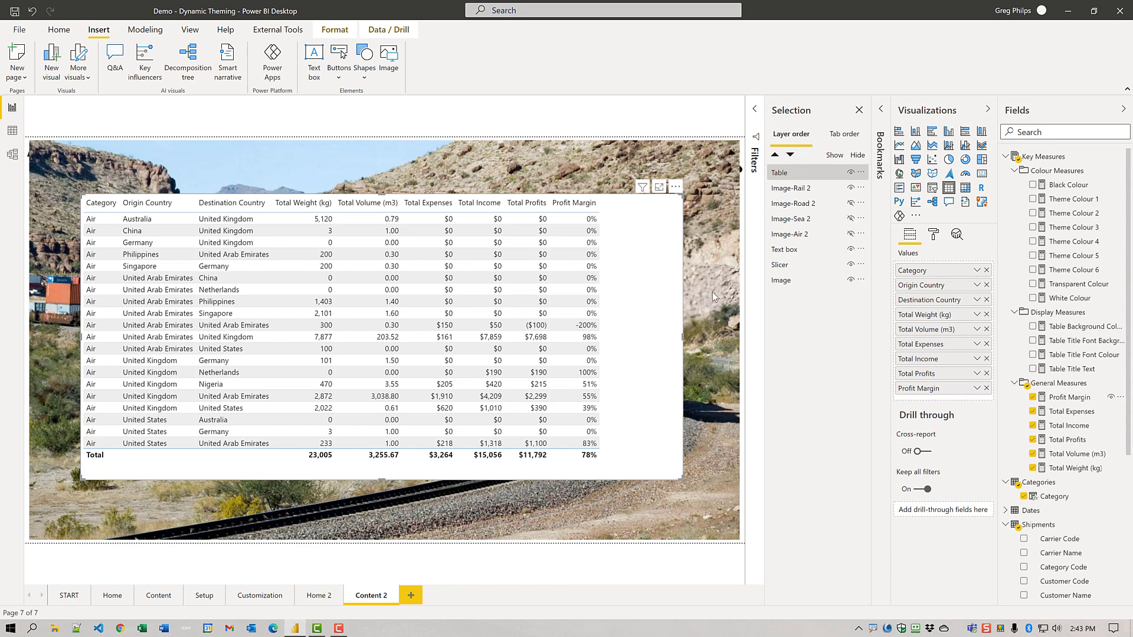
- Turn on the table title and set its text by field value from the Table Title Text measure
{"action": "left_click", "coordinate": [933, 236]}
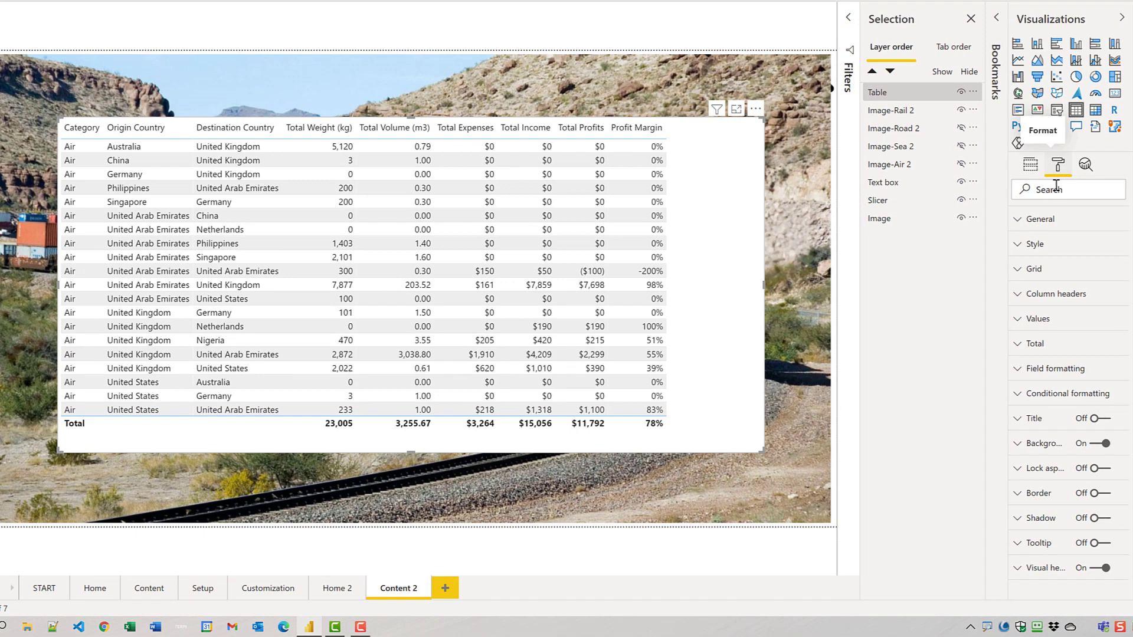
{"action": "left_click", "coordinate": [1099, 419]}
{"action": "left_click", "coordinate": [1019, 419]}
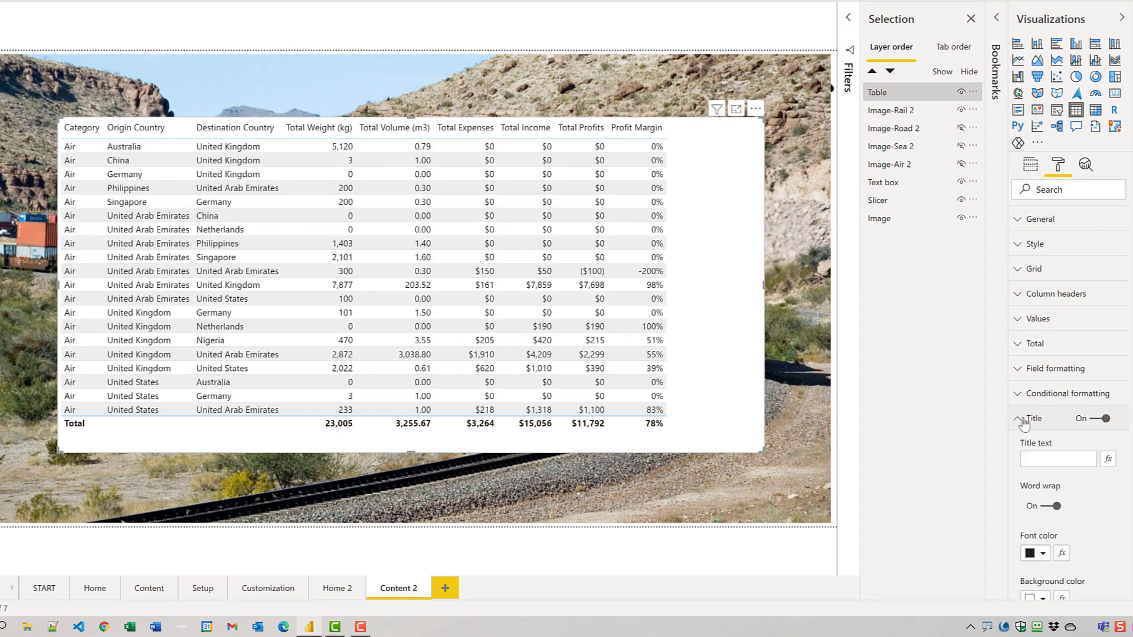
{"action": "left_click", "coordinate": [1108, 460]}
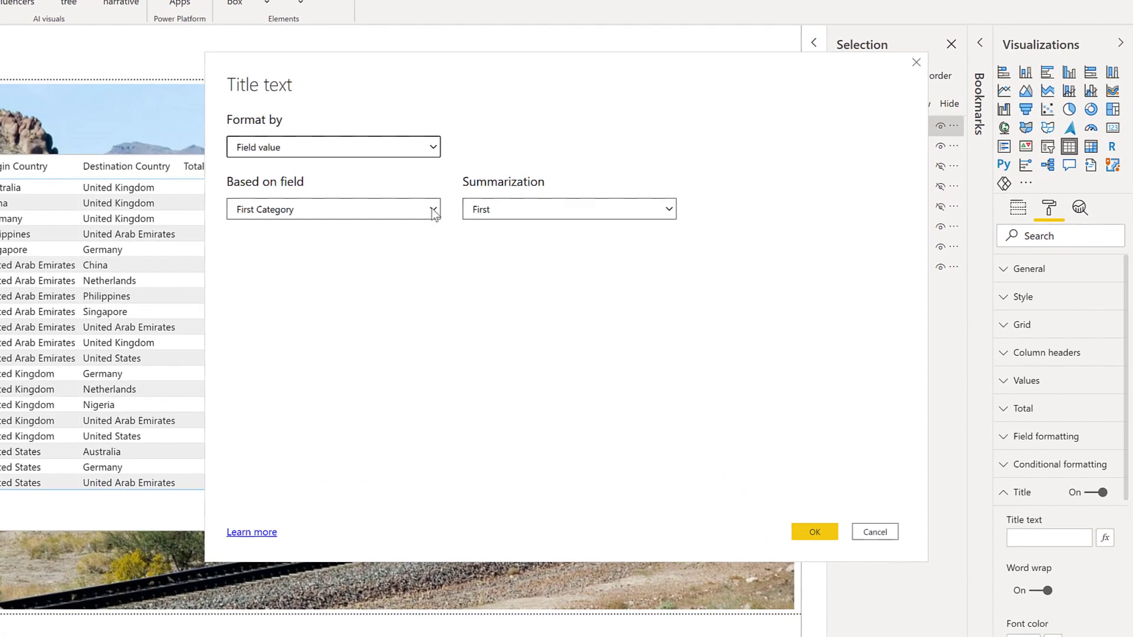
{"action": "left_click", "coordinate": [464, 236]}
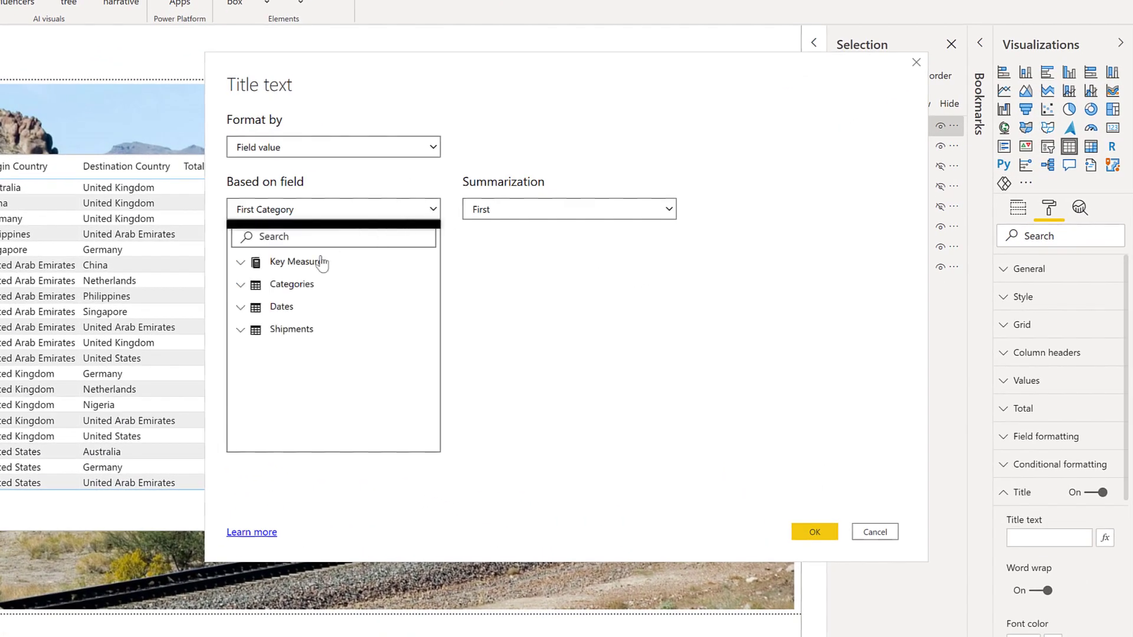
{"action": "left_click", "coordinate": [240, 262]}
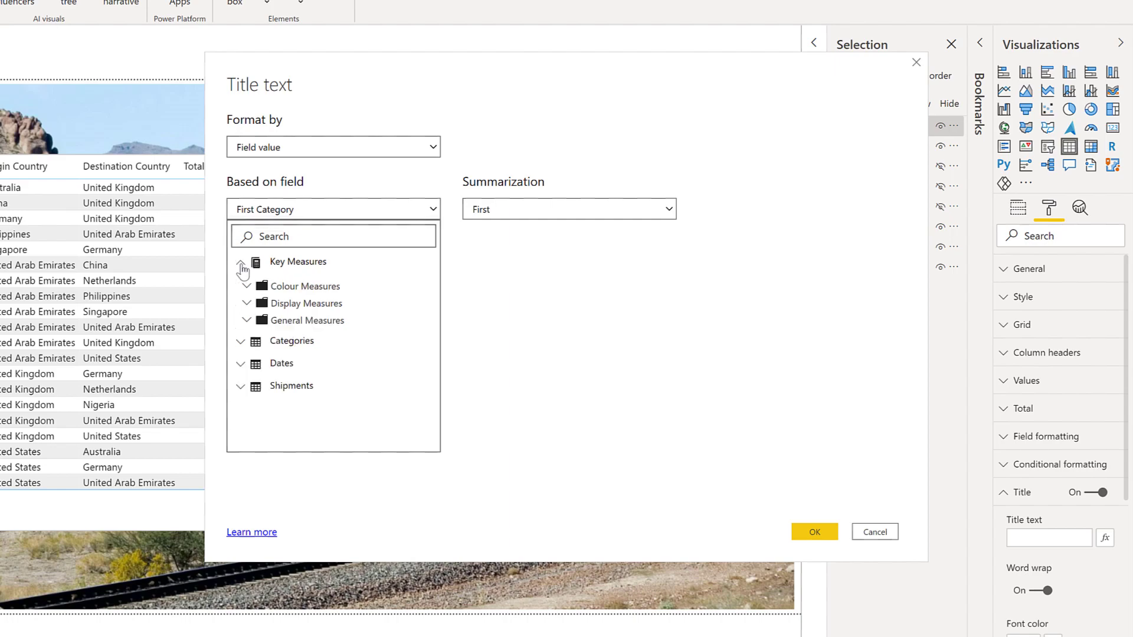
{"action": "left_click", "coordinate": [246, 304]}
{"action": "left_click", "coordinate": [289, 370]}
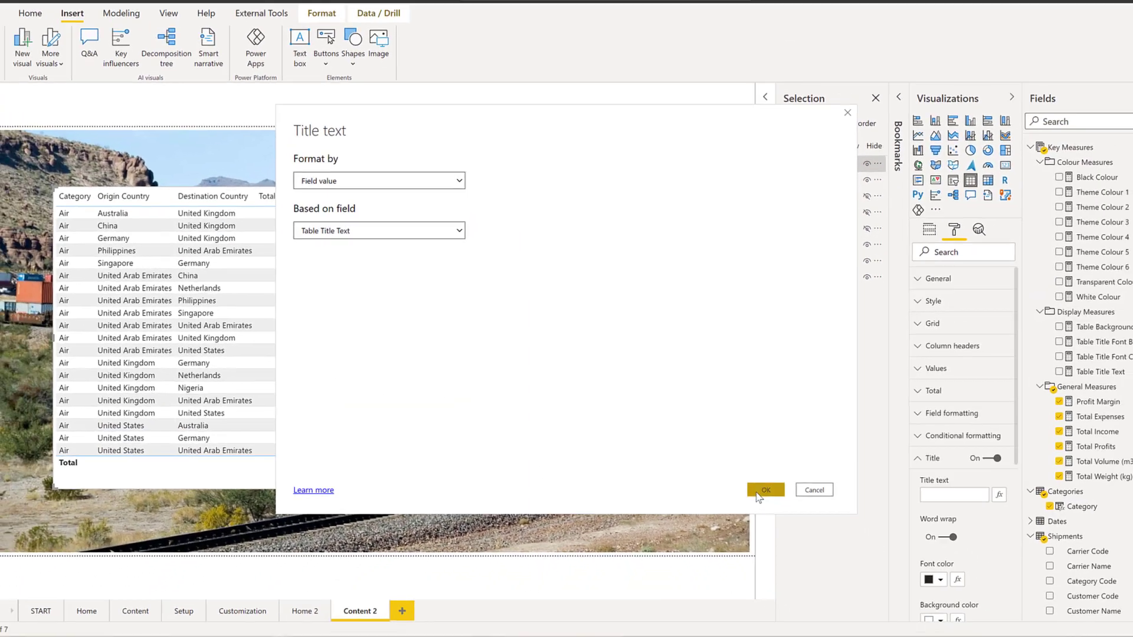
{"action": "left_click", "coordinate": [797, 533]}
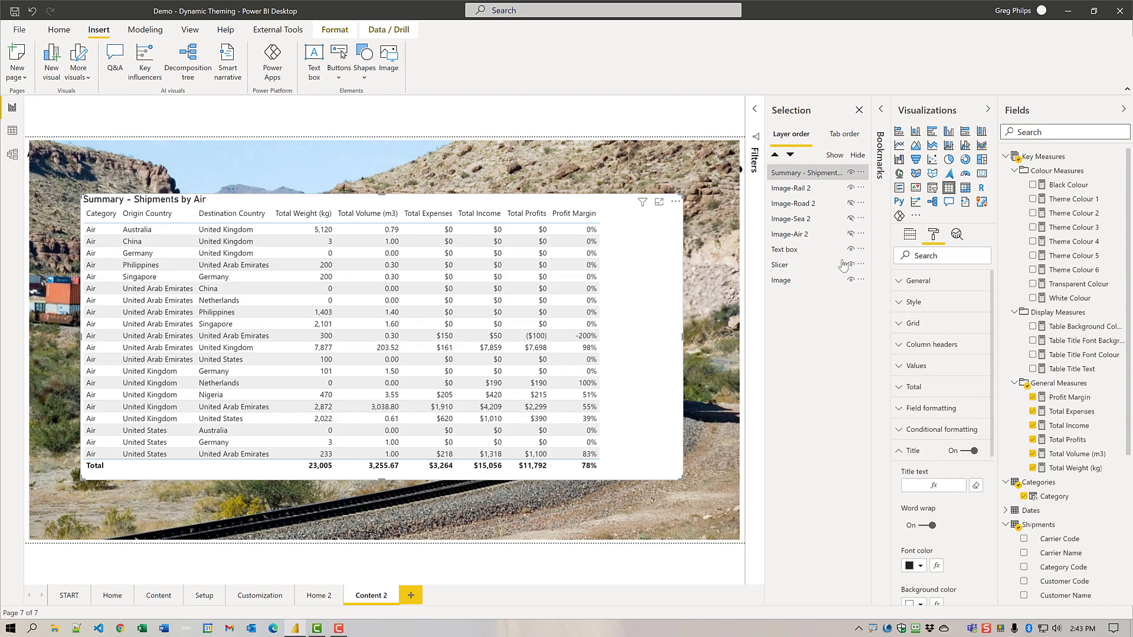
- Move the slicer to the top layer and test Sea, Rail, Road, Sea, then Air
{"action": "left_click_drag", "start_coordinate": [807, 271], "coordinate": [807, 176]}
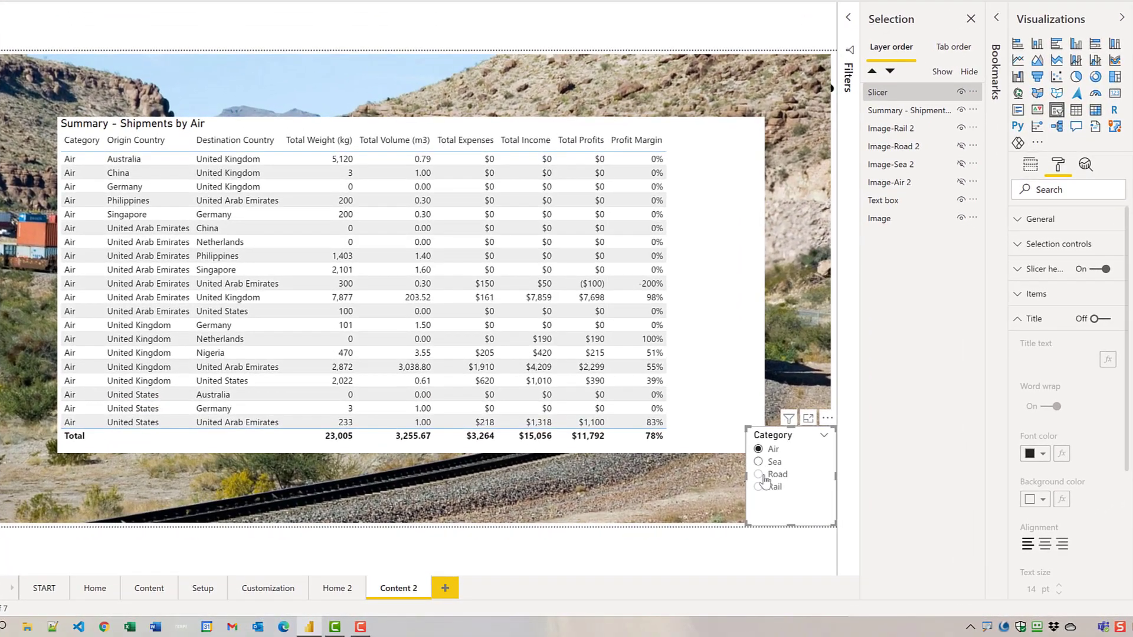
{"action": "left_click", "coordinate": [678, 488]}
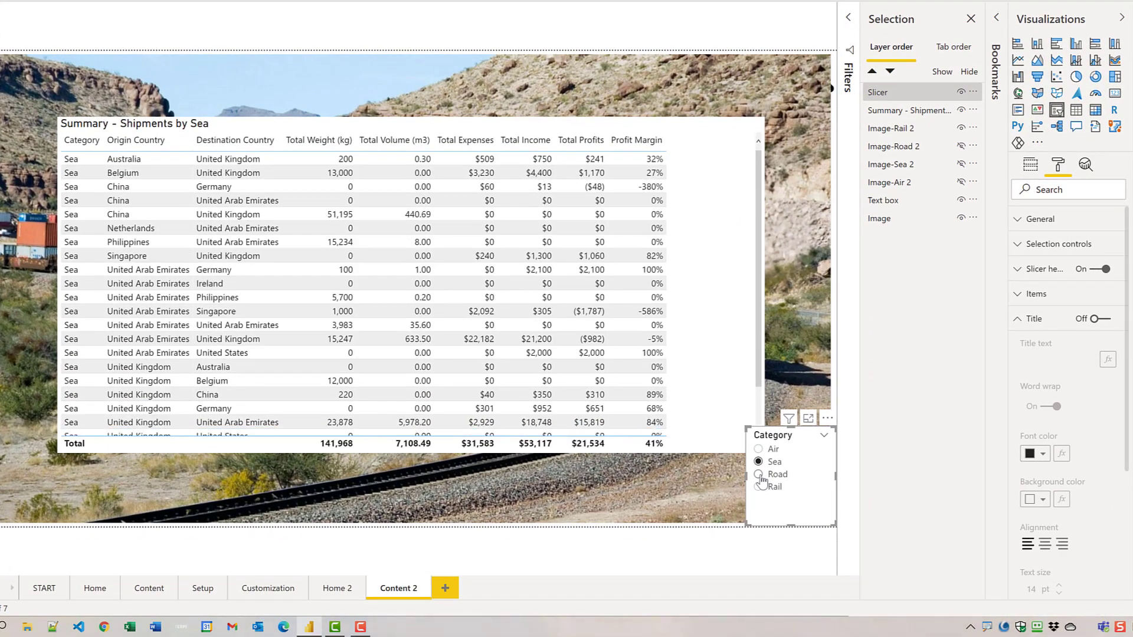
{"action": "left_click", "coordinate": [759, 475]}
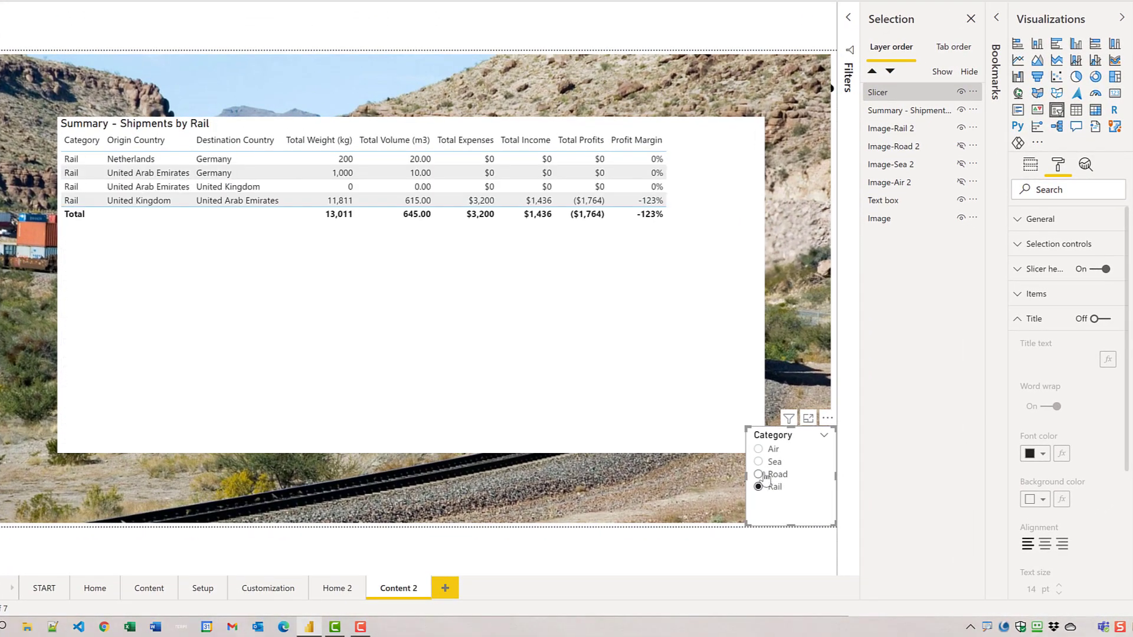
{"action": "left_click", "coordinate": [759, 475]}
{"action": "left_click", "coordinate": [759, 462]}
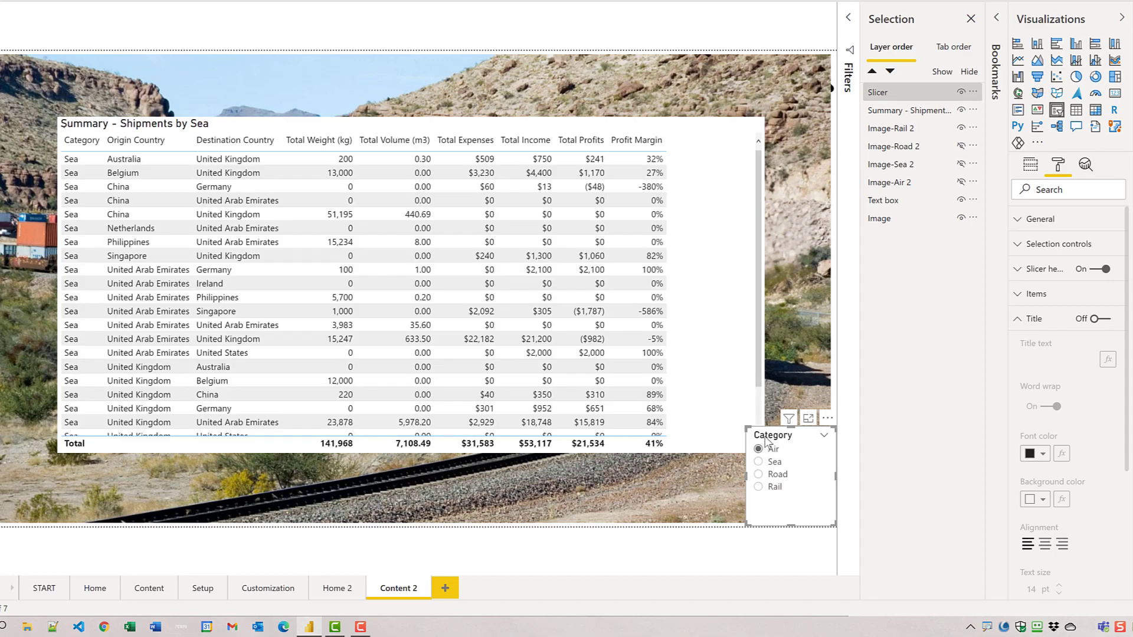
{"action": "left_click", "coordinate": [759, 449]}
- Select the Image-Rail 2 picture and toggle its title settings
{"action": "left_click", "coordinate": [812, 345]}
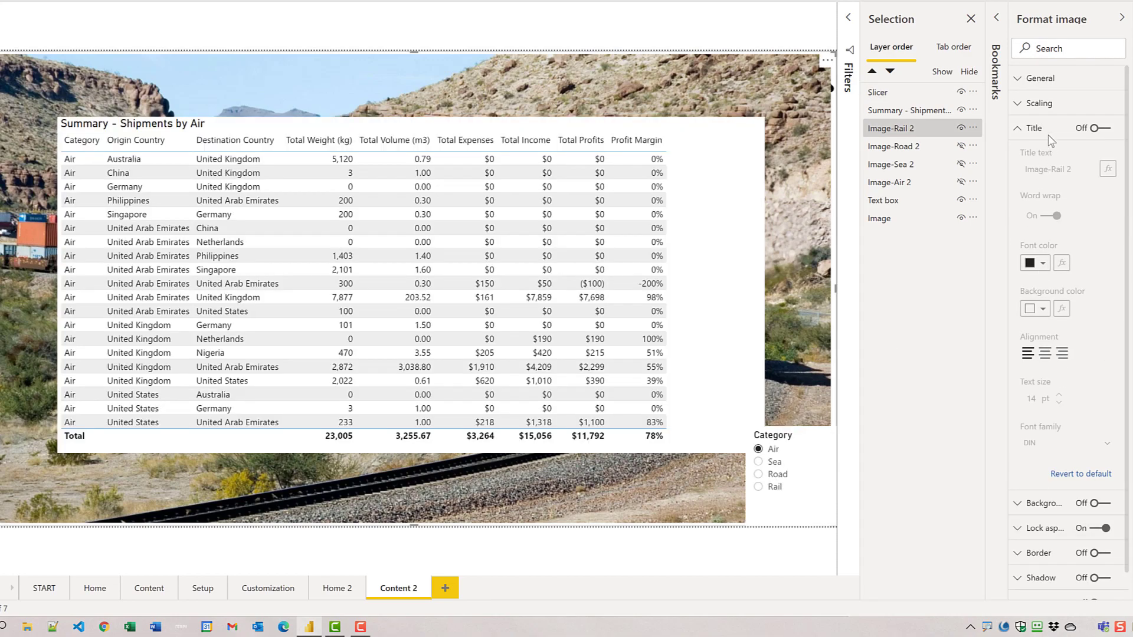
{"action": "left_click", "coordinate": [1015, 130]}
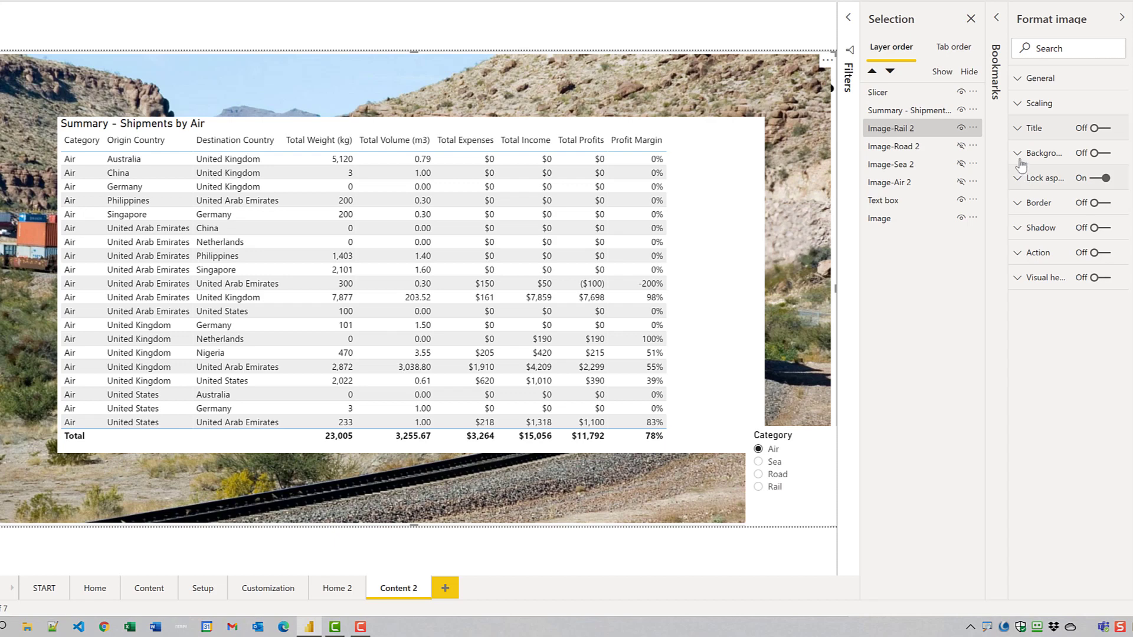
{"action": "left_click", "coordinate": [1017, 131]}
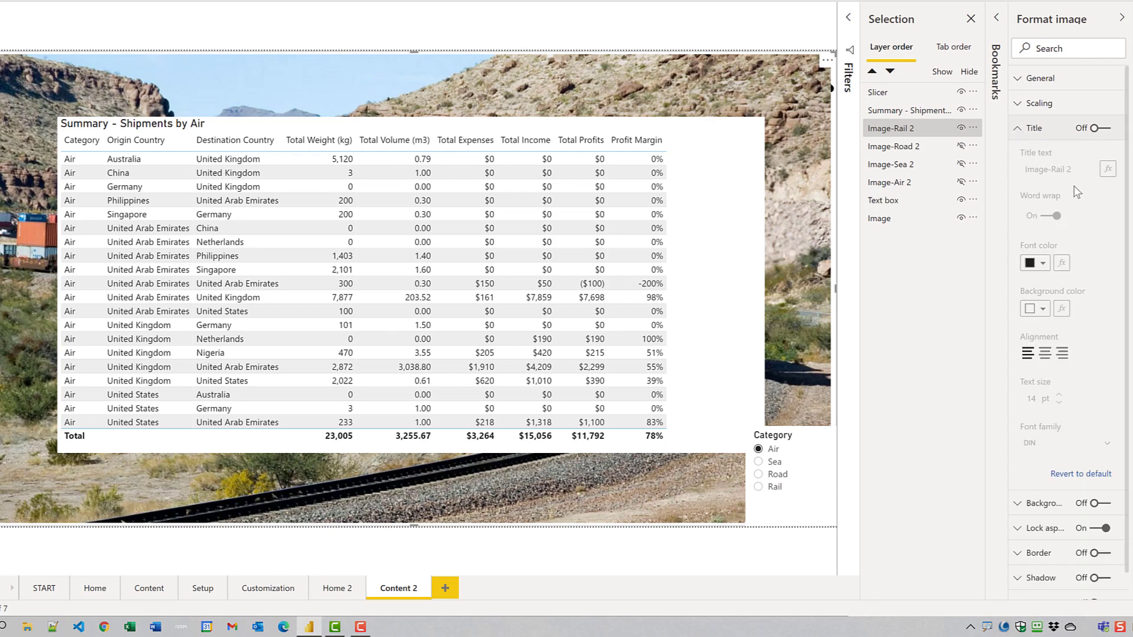
{"action": "left_click", "coordinate": [759, 188]}
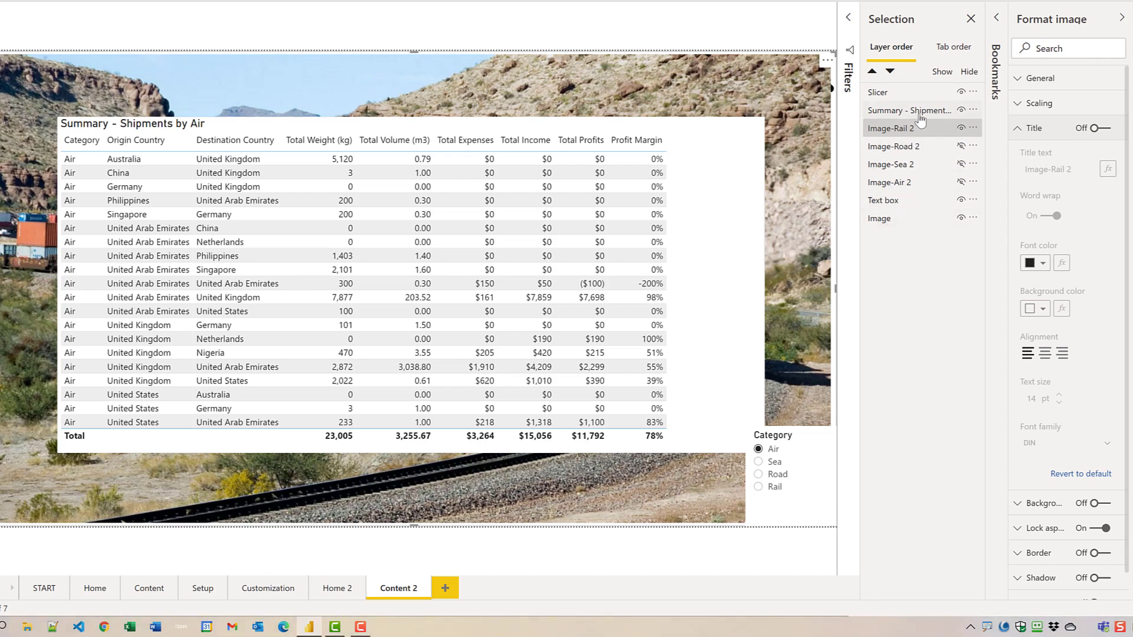
- Set the summary table's title font colour by field value to the Table Title Font Colour measure
{"action": "left_click", "coordinate": [921, 113]}
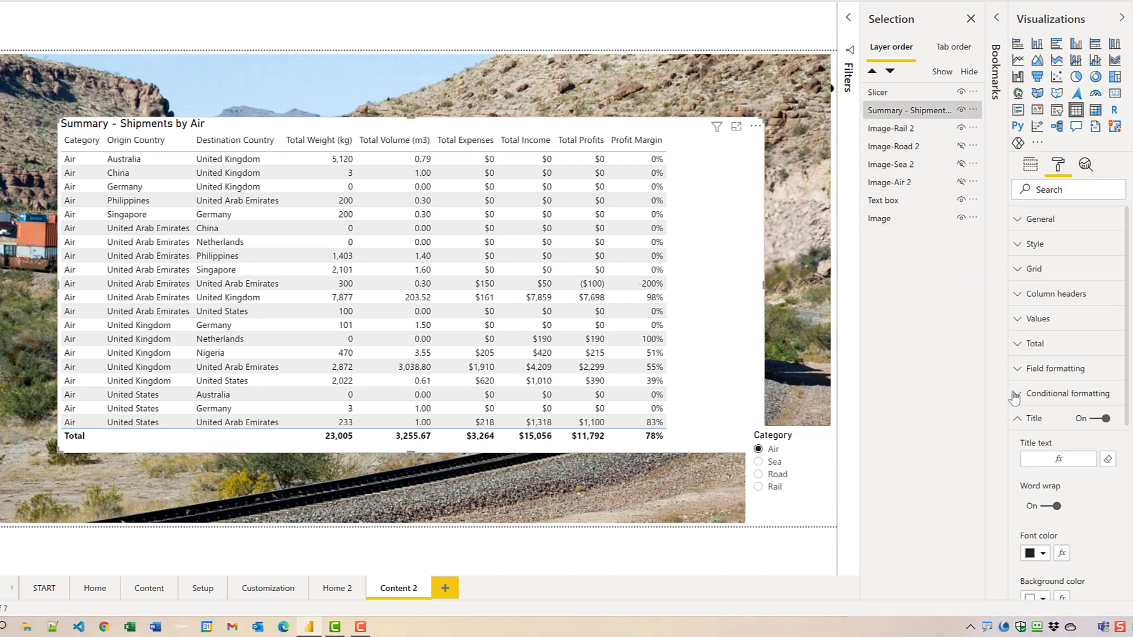
{"action": "scroll", "coordinate": [1056, 402], "scroll_direction": "down", "scroll_amount": 4}
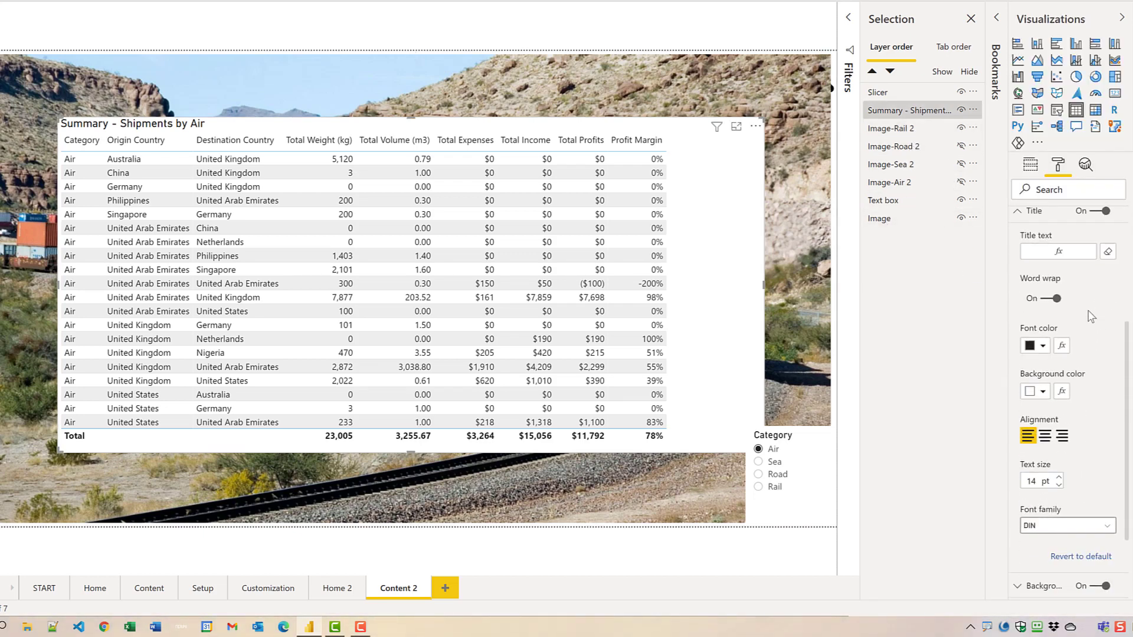
{"action": "left_click", "coordinate": [1062, 348]}
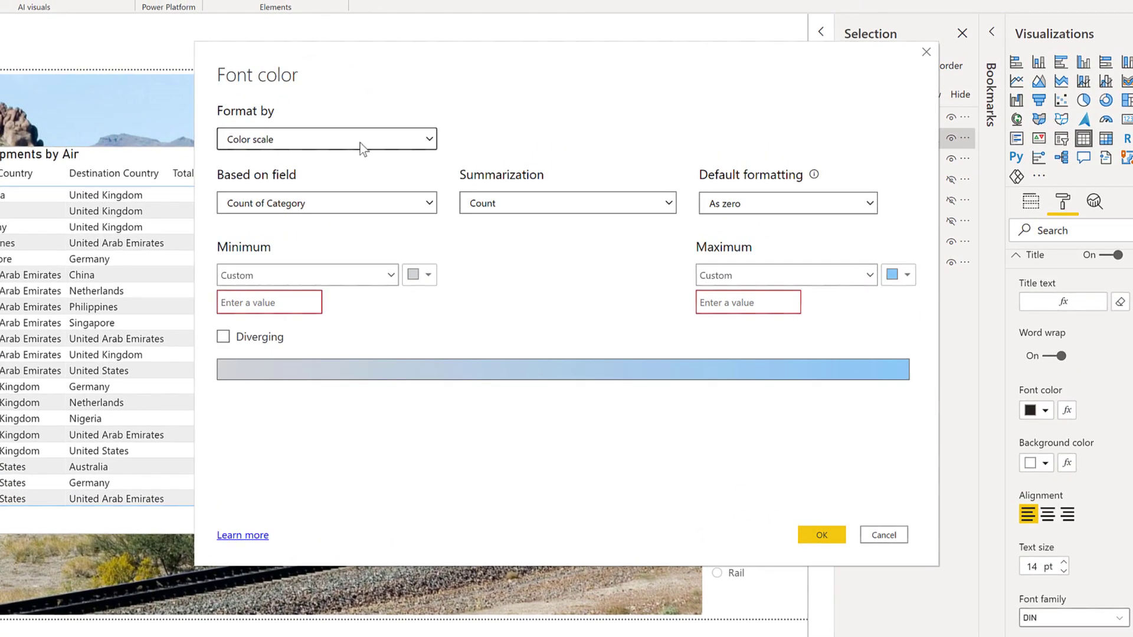
{"action": "left_click", "coordinate": [361, 145]}
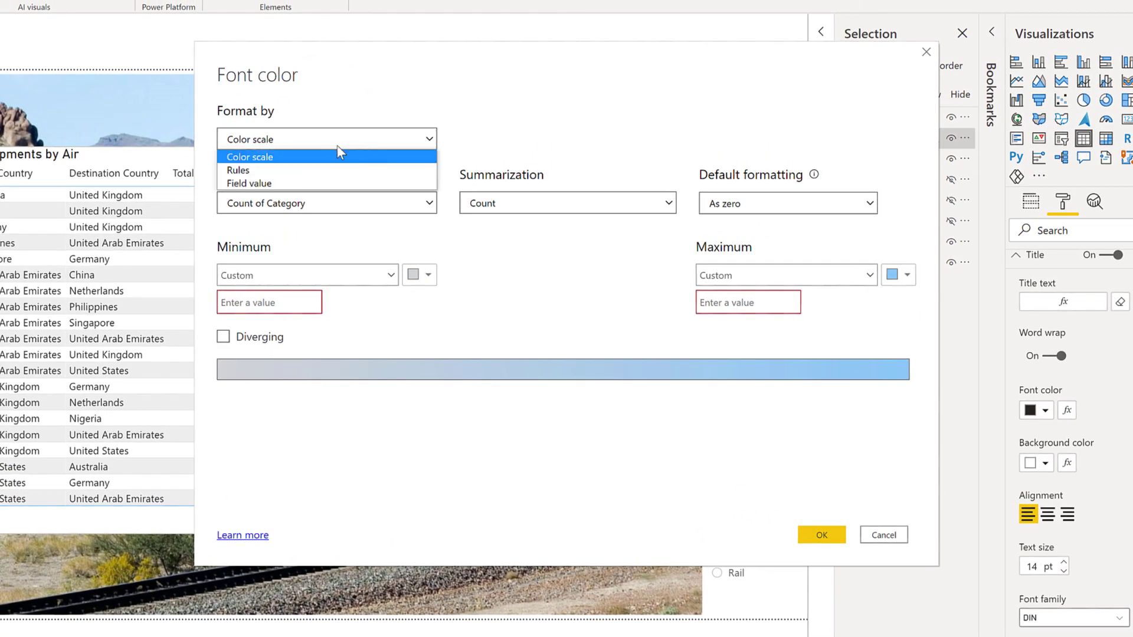
{"action": "left_click", "coordinate": [269, 183]}
{"action": "left_click", "coordinate": [266, 203]}
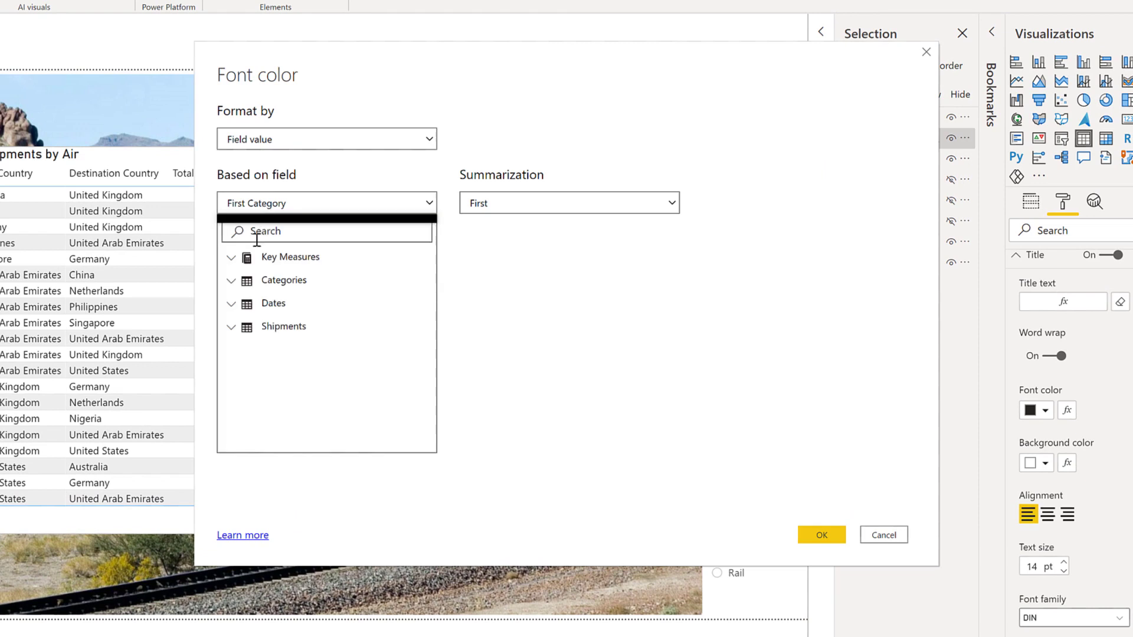
{"action": "left_click", "coordinate": [232, 257]}
{"action": "left_click", "coordinate": [236, 301]}
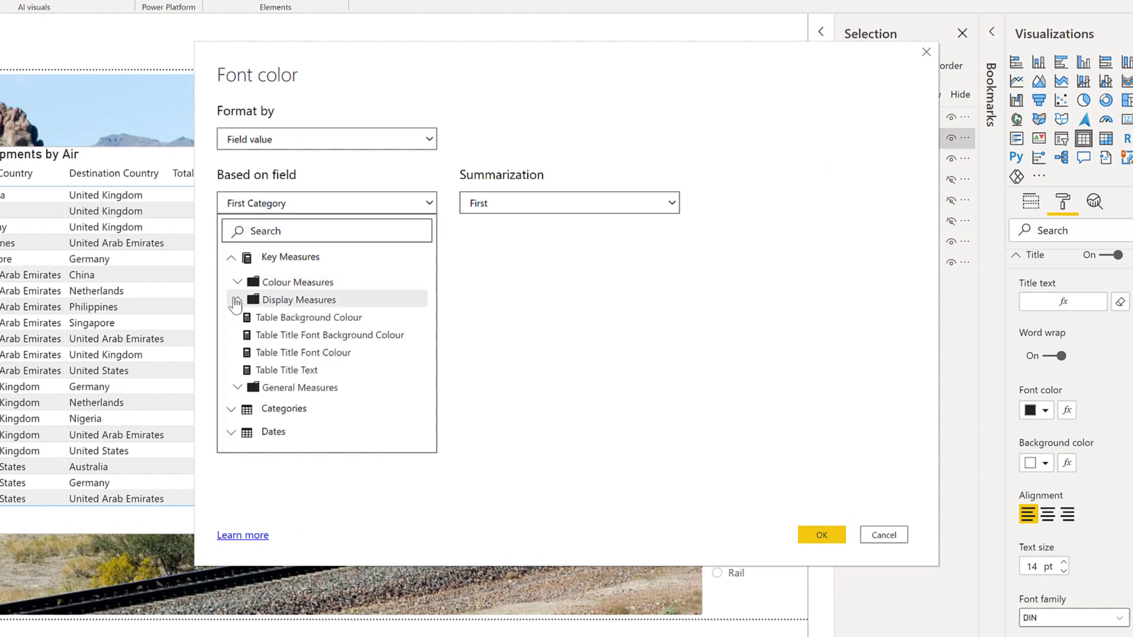
{"action": "left_click", "coordinate": [275, 354]}
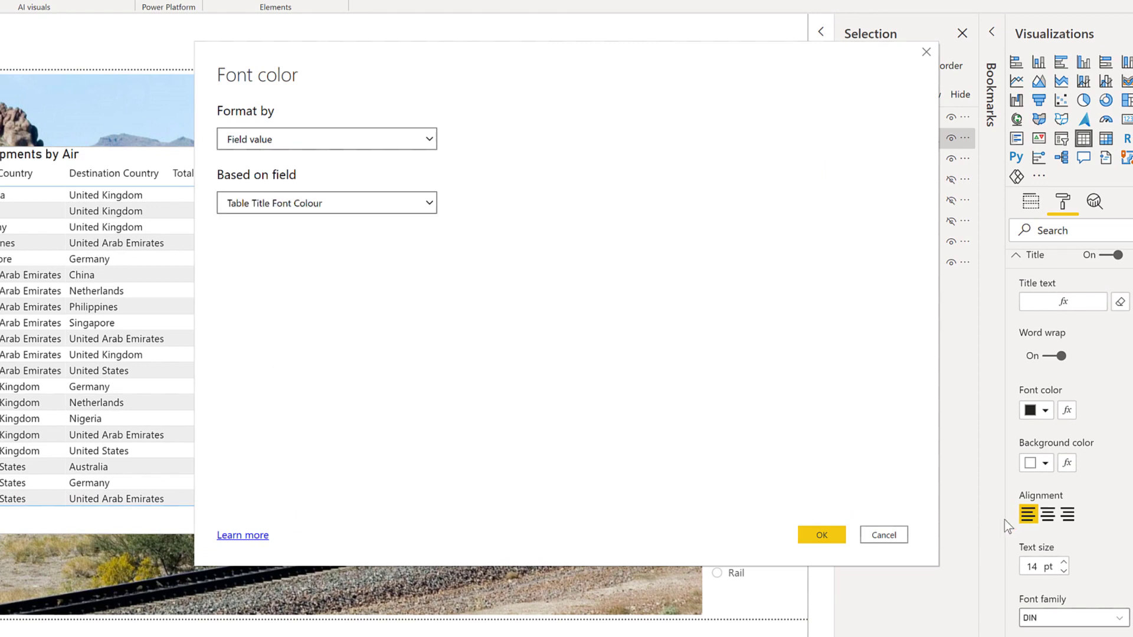
{"action": "left_click", "coordinate": [836, 536]}
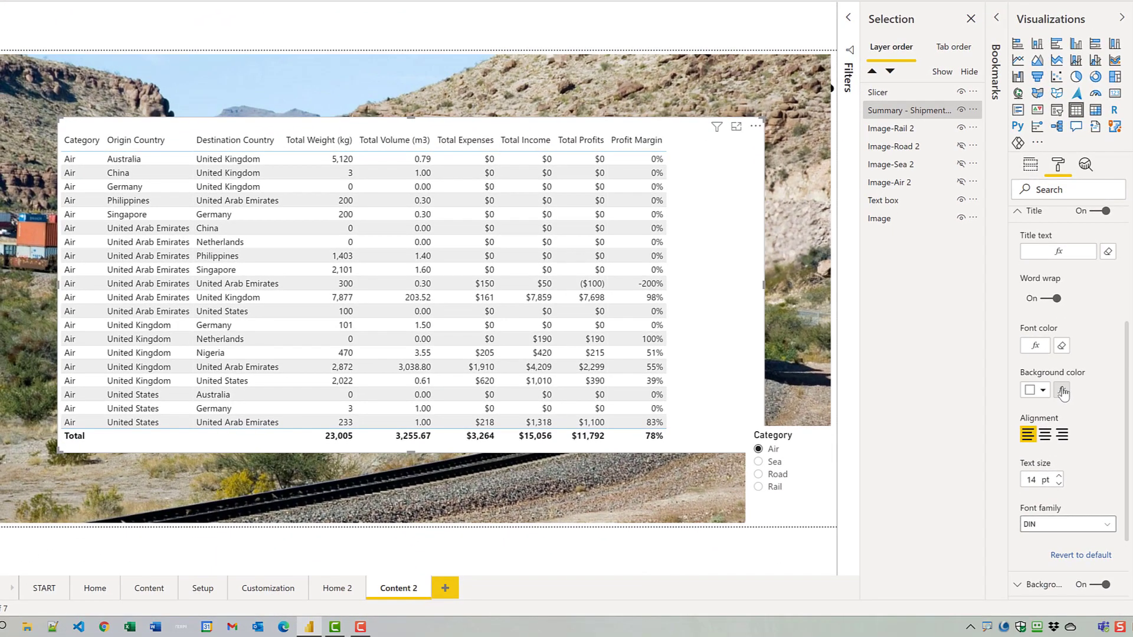
- Set the title background colour by field value to the Table Title Font Background Colour measure
{"action": "left_click", "coordinate": [1062, 391]}
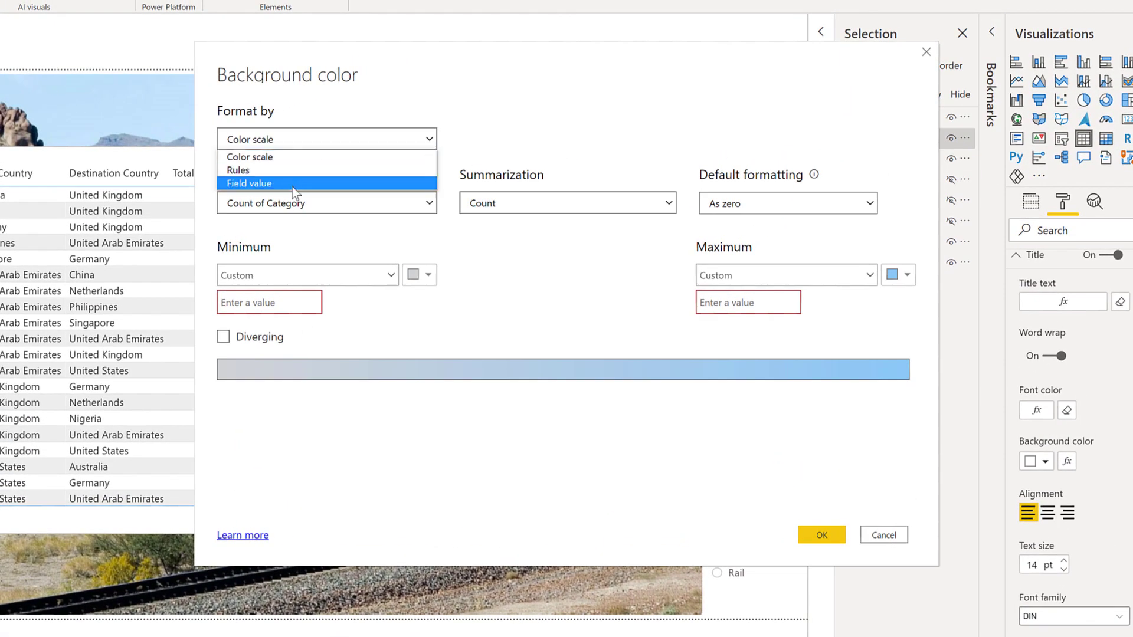
{"action": "left_click", "coordinate": [294, 188]}
{"action": "left_click", "coordinate": [288, 204]}
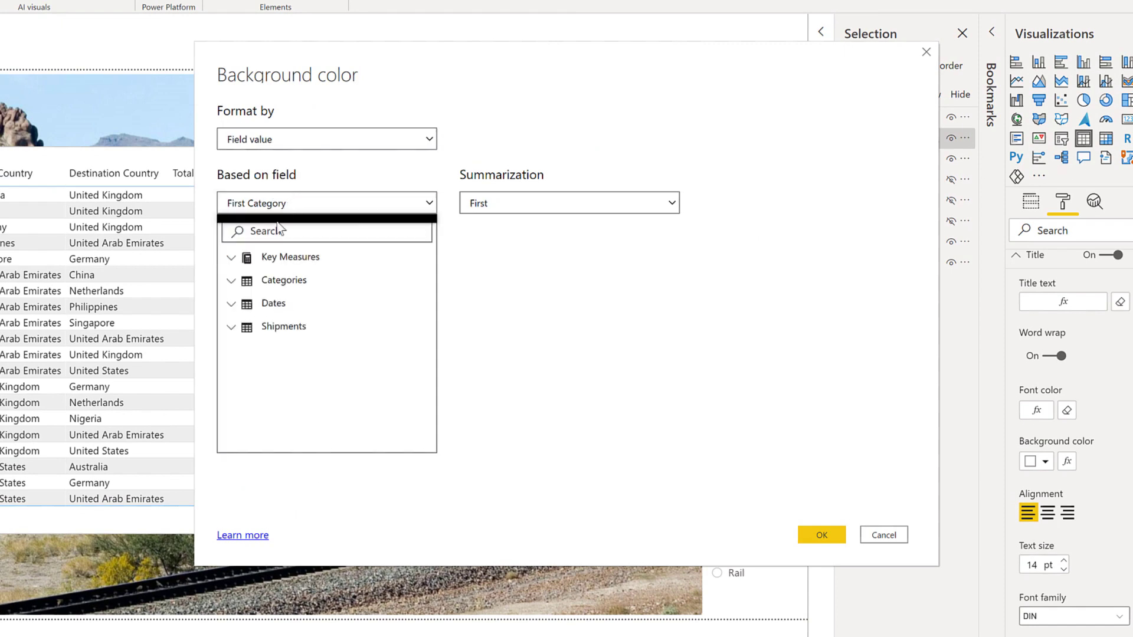
{"action": "left_click", "coordinate": [230, 259]}
{"action": "left_click", "coordinate": [236, 299]}
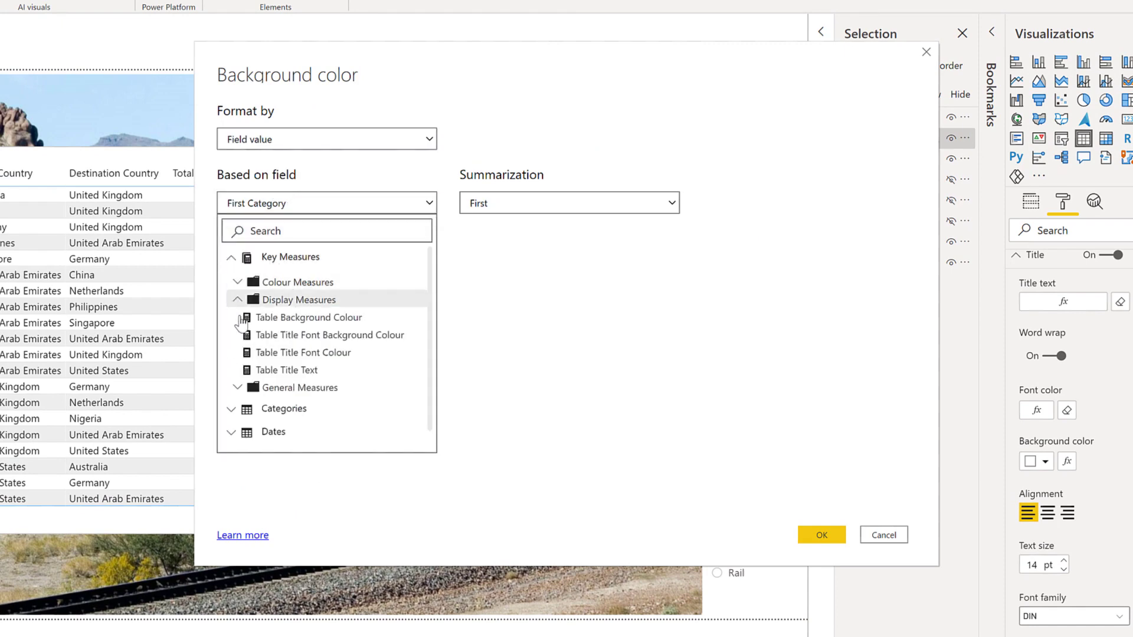
{"action": "left_click", "coordinate": [286, 336]}
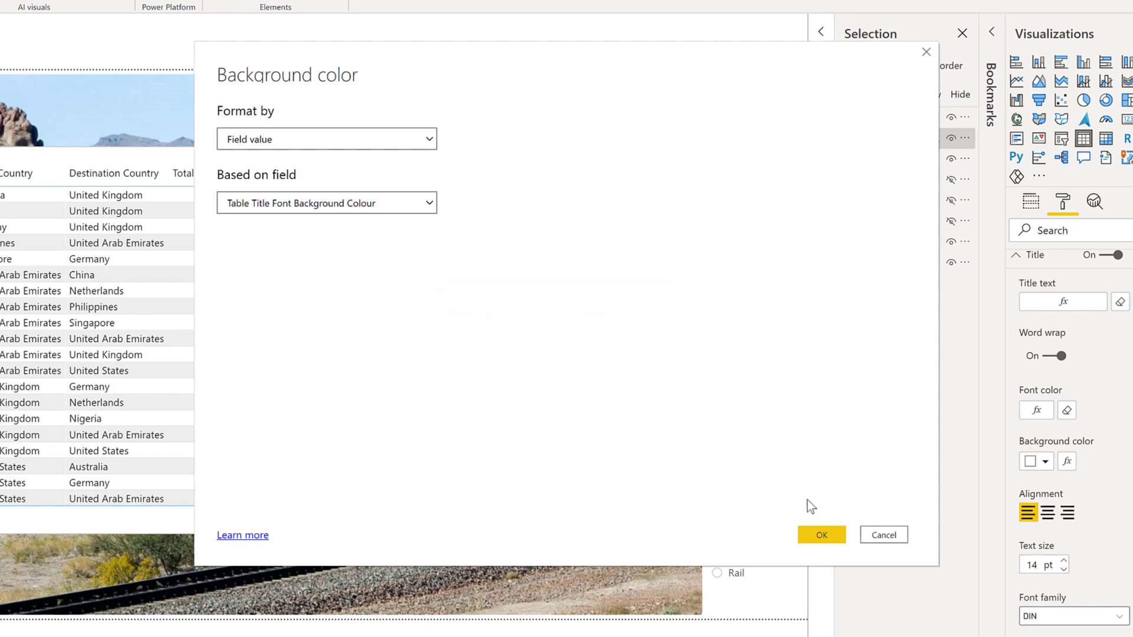
{"action": "left_click", "coordinate": [826, 534]}
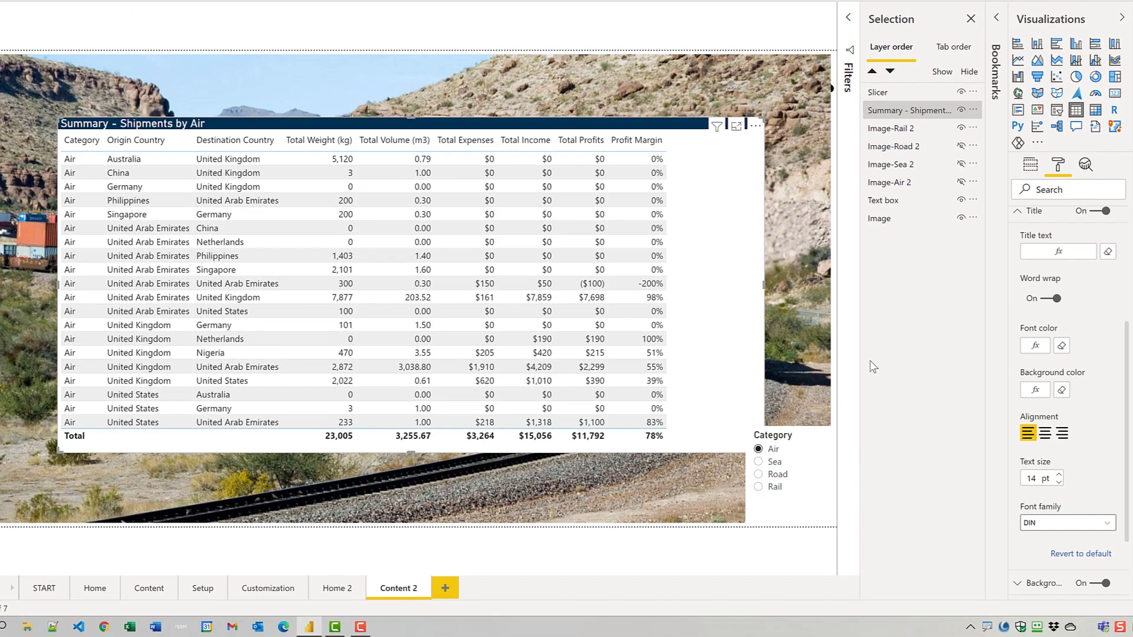
- Colour the Air table's background by field value from Table Background Colour, with 50% transparency
{"action": "left_click", "coordinate": [1018, 212]}
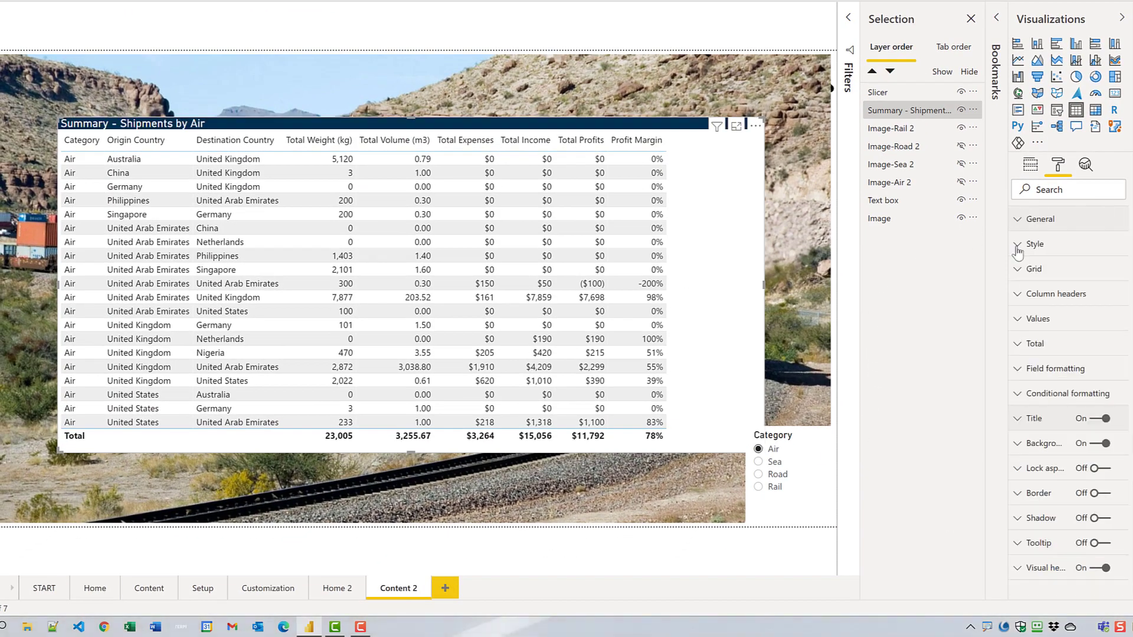
{"action": "left_click", "coordinate": [1018, 444]}
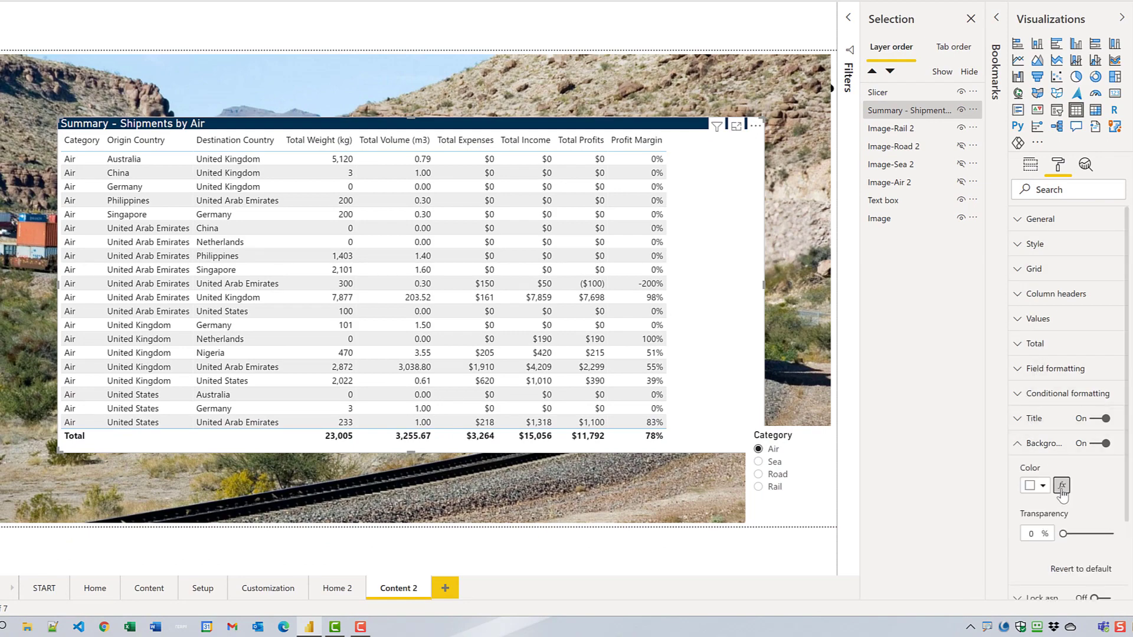
{"action": "left_click", "coordinate": [1060, 487]}
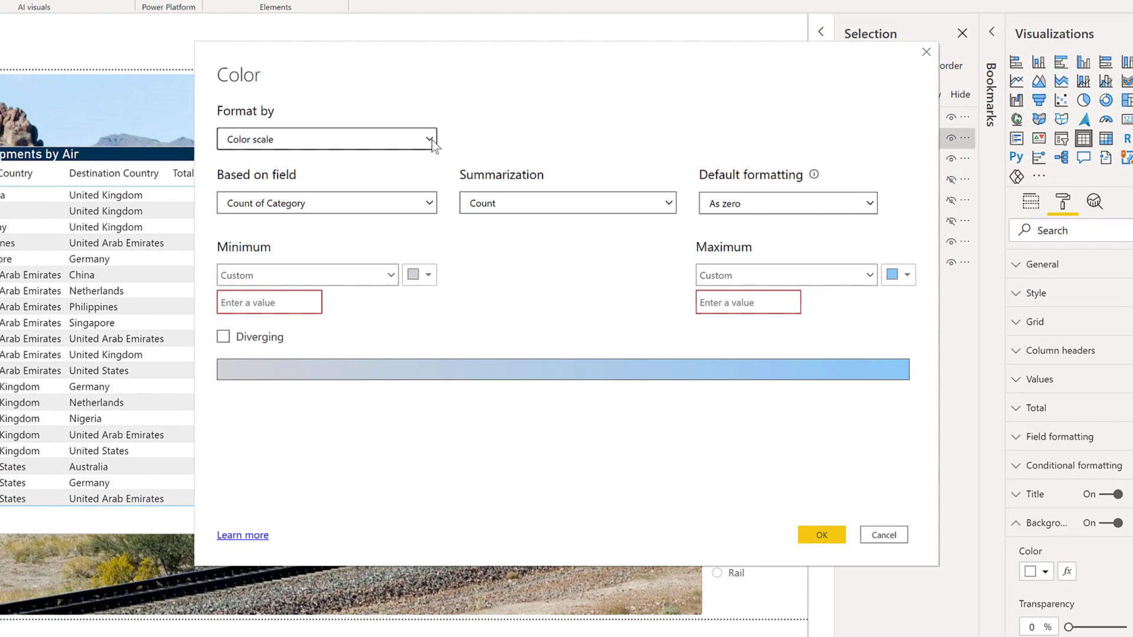
{"action": "left_click", "coordinate": [432, 144]}
{"action": "left_click", "coordinate": [295, 184]}
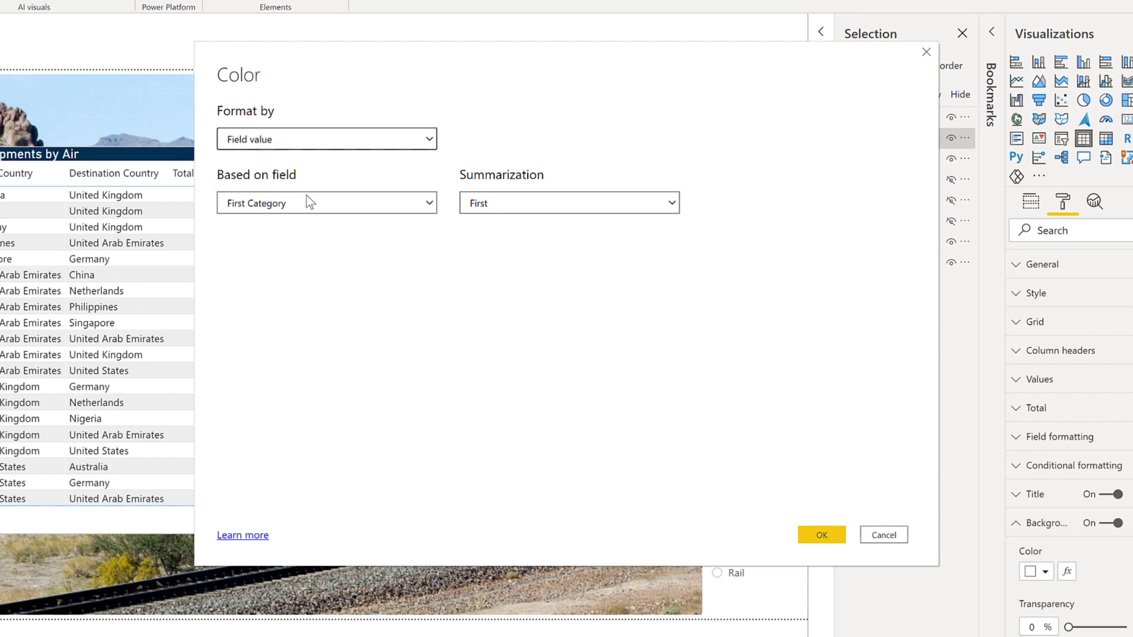
{"action": "left_click", "coordinate": [308, 202]}
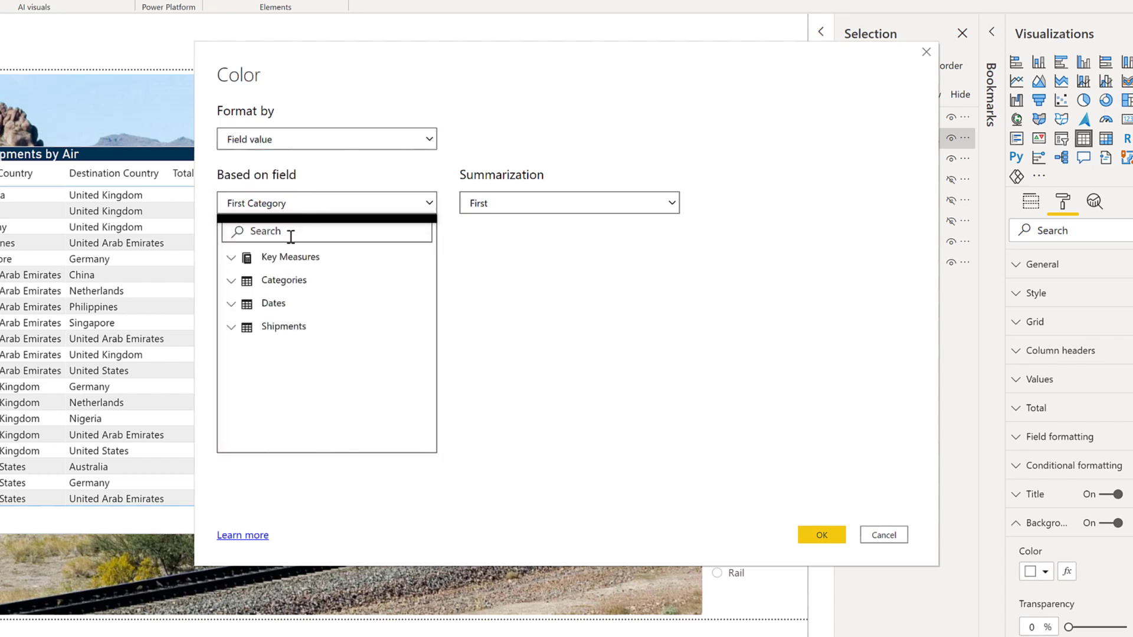
{"action": "left_click", "coordinate": [232, 258]}
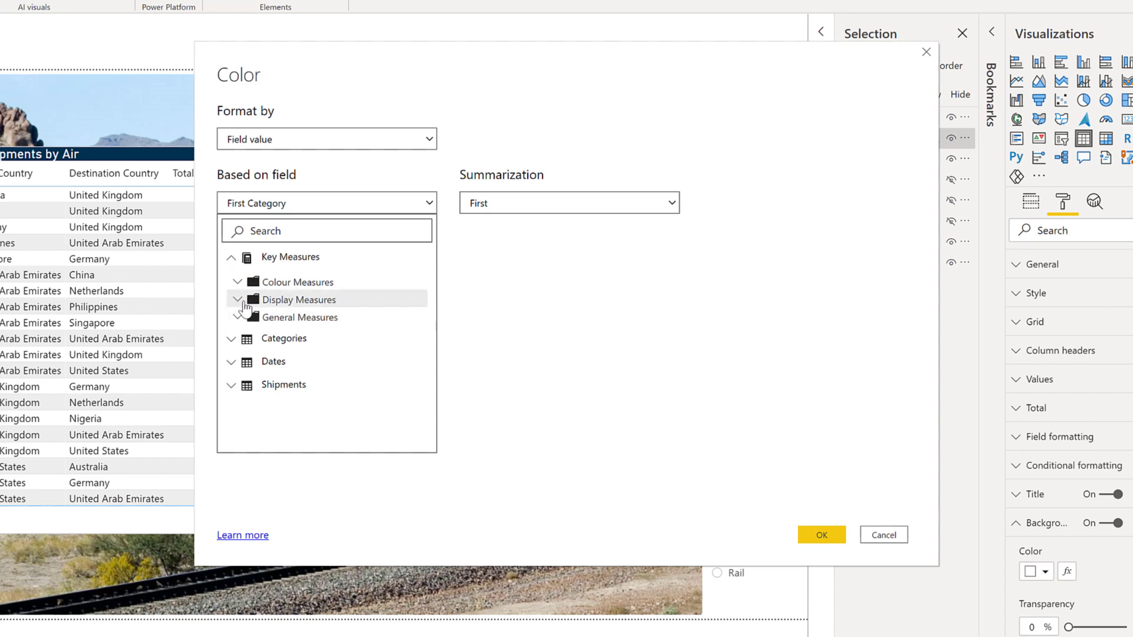
{"action": "left_click", "coordinate": [238, 300]}
{"action": "left_click", "coordinate": [243, 317]}
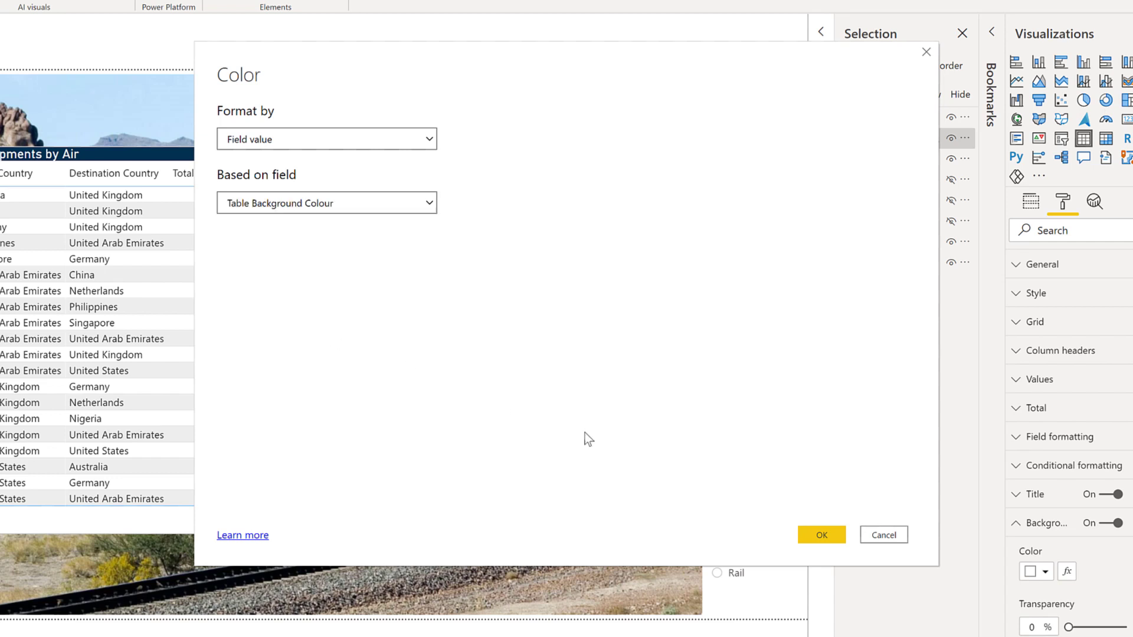
{"action": "left_click", "coordinate": [842, 538]}
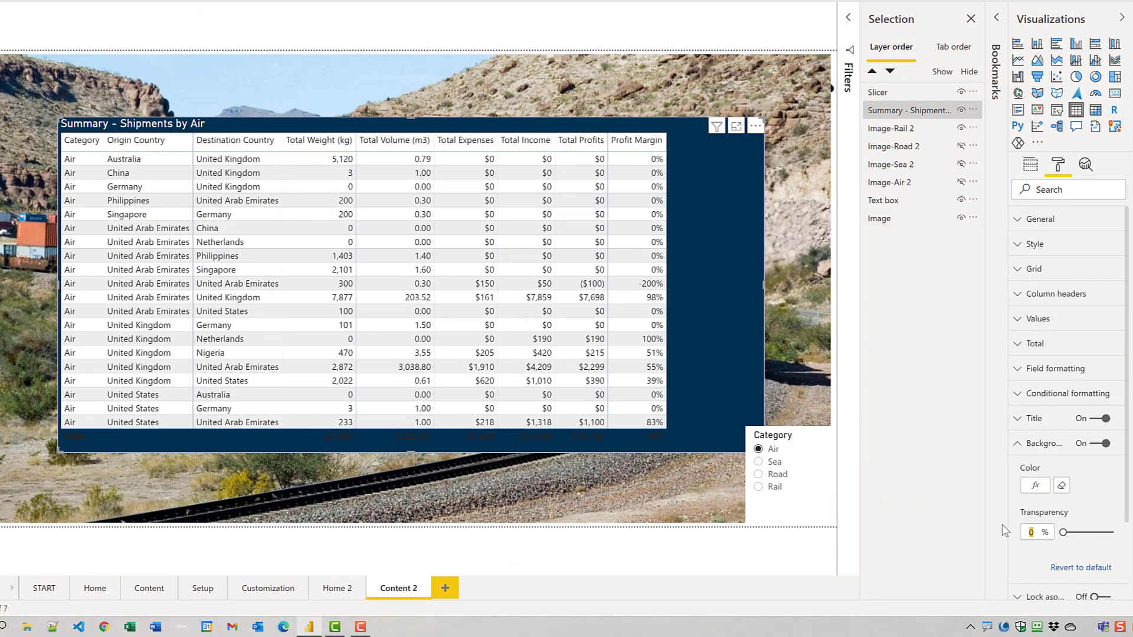
{"action": "key", "text": "Return"}
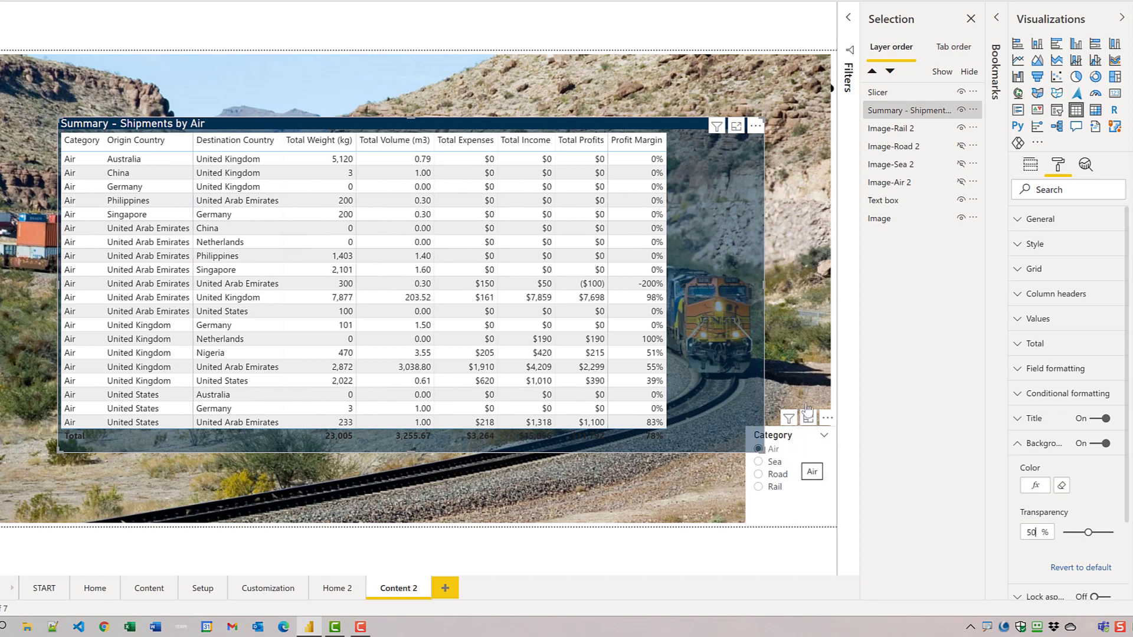
- Move the text box and home icon image to the top layers, hide Image-Rail 2 and show Image-Air 2
{"action": "left_click", "coordinate": [911, 202]}
{"action": "left_click_drag", "start_coordinate": [909, 204], "coordinate": [914, 82]}
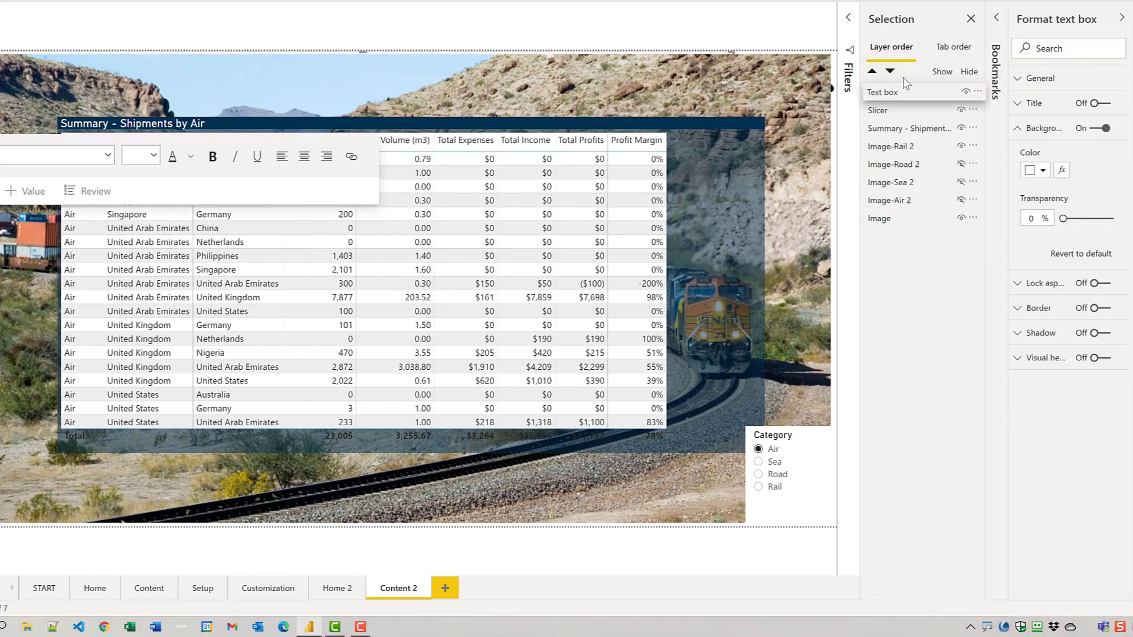
{"action": "left_click", "coordinate": [897, 219]}
{"action": "left_click_drag", "start_coordinate": [897, 220], "coordinate": [912, 124]}
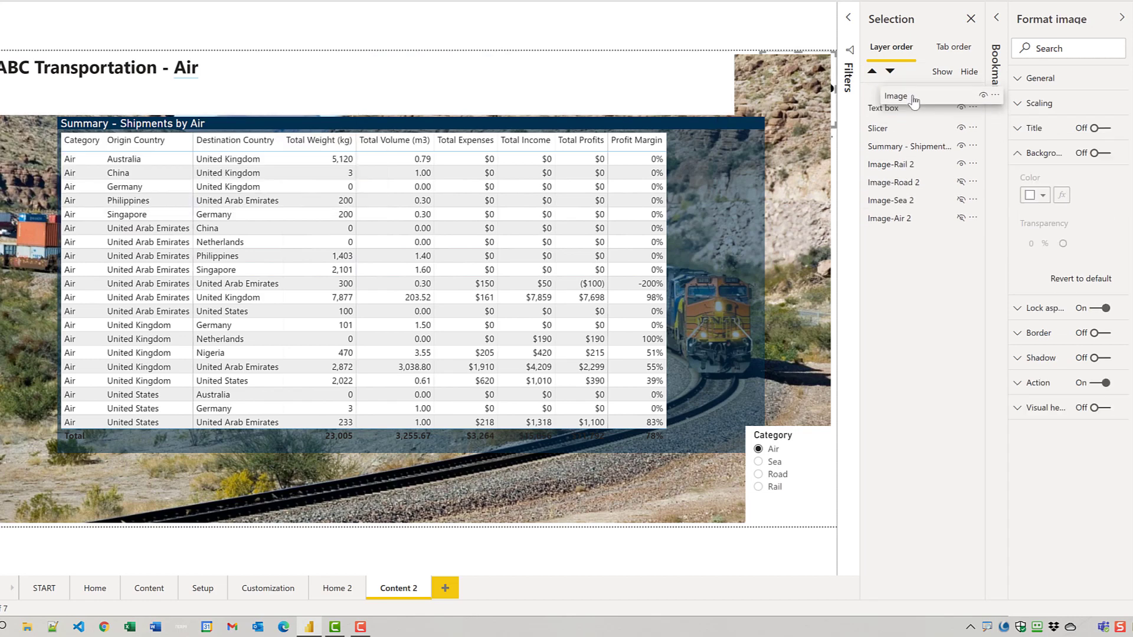
{"action": "left_click_drag", "start_coordinate": [913, 100], "coordinate": [895, 95]}
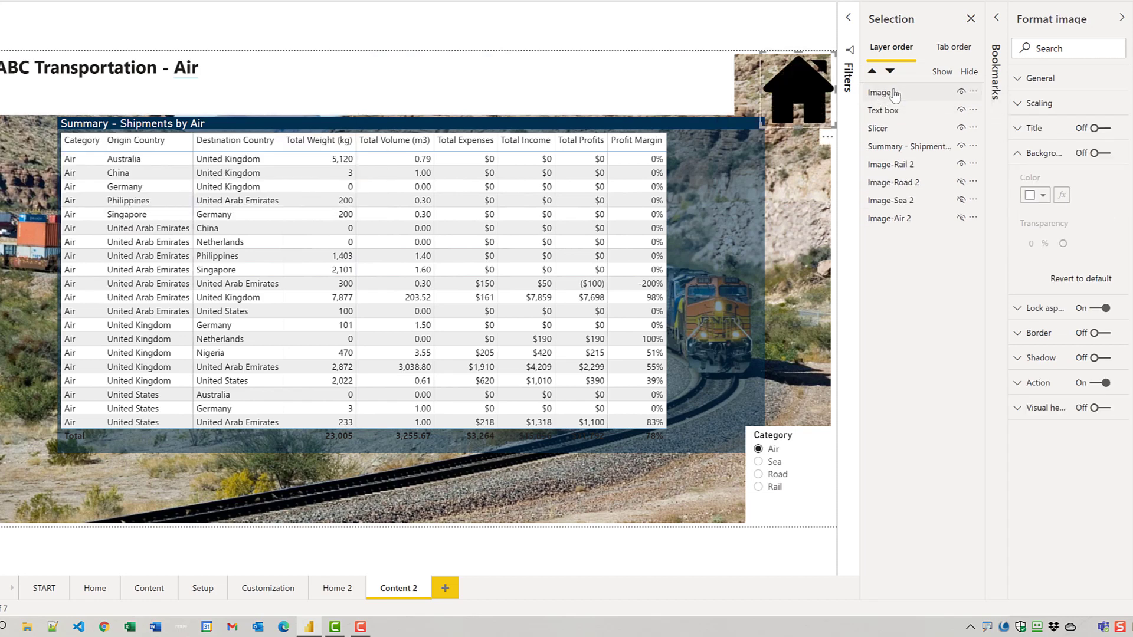
{"action": "left_click", "coordinate": [960, 165]}
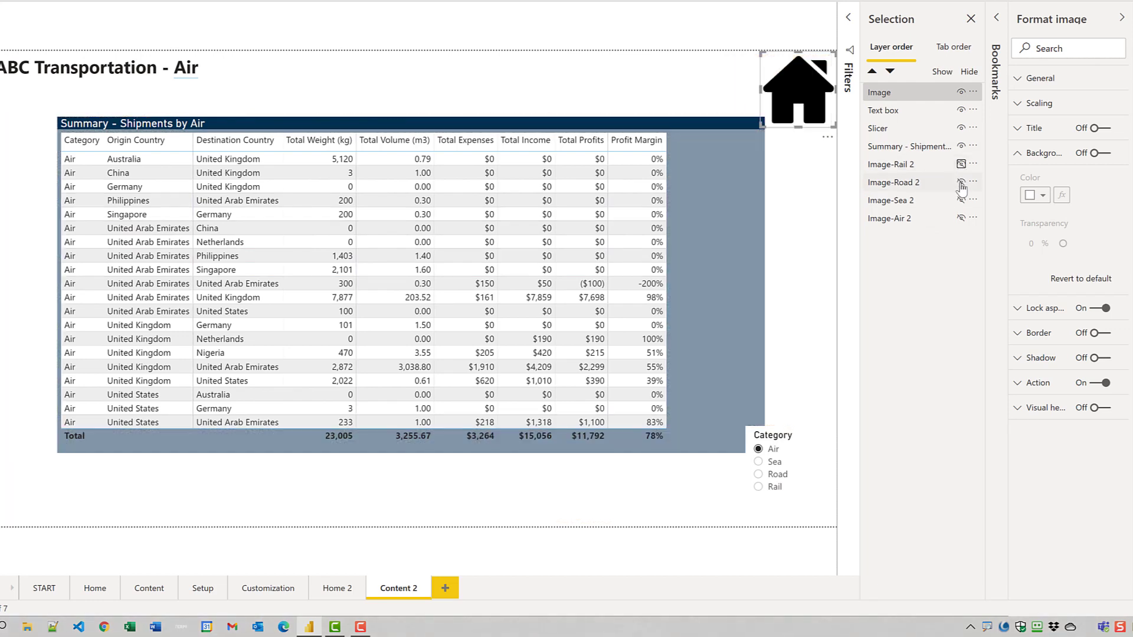
{"action": "left_click", "coordinate": [960, 218]}
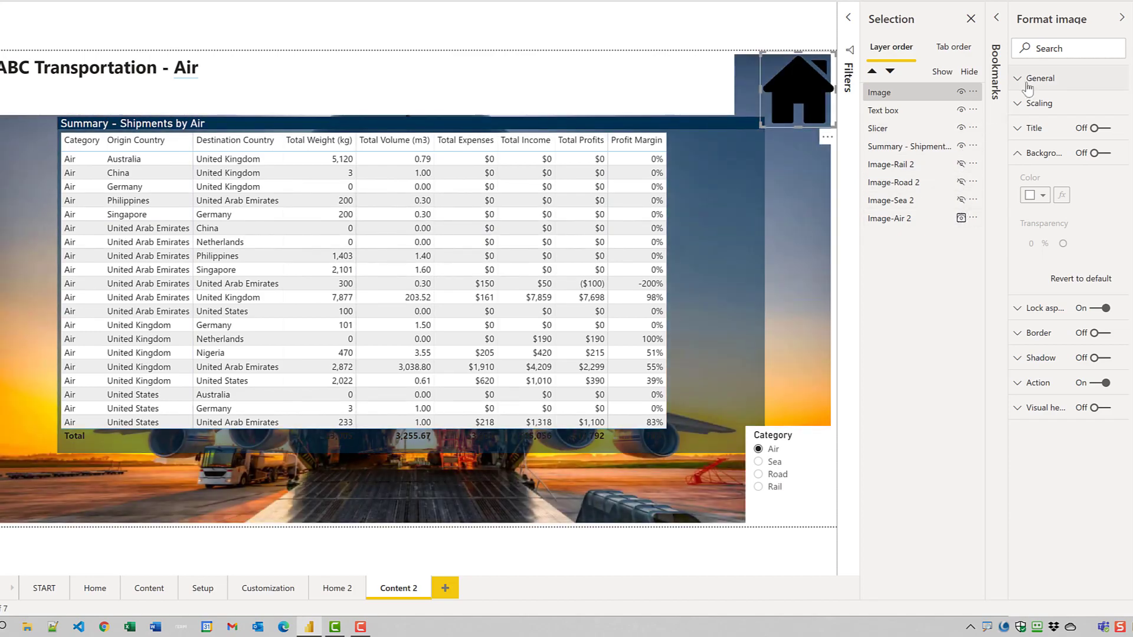
- Save the current Air view as a new bookmark named Bookmark Air 2
{"action": "left_click", "coordinate": [996, 68]}
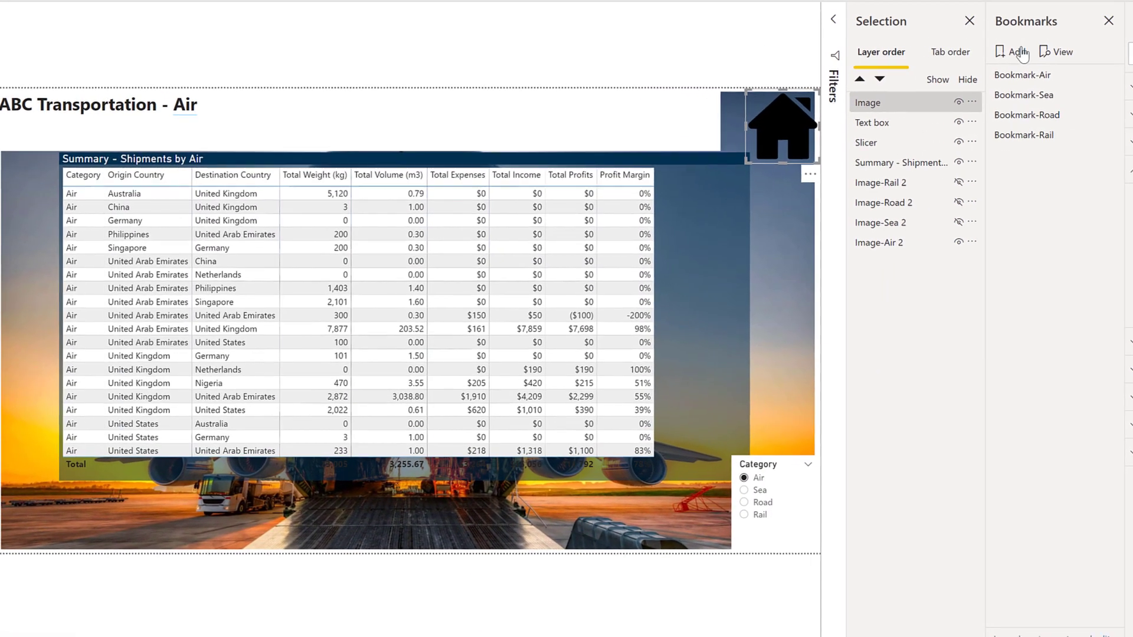
{"action": "left_click", "coordinate": [932, 47]}
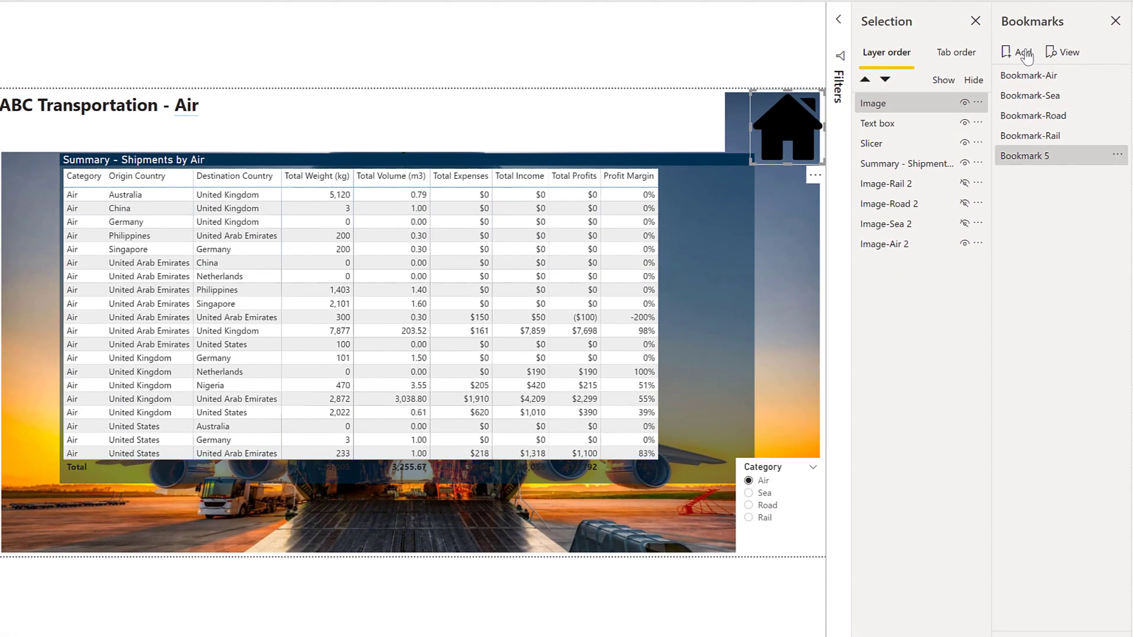
{"action": "double_click", "coordinate": [1065, 157]}
{"action": "key", "text": "BackSpace"}
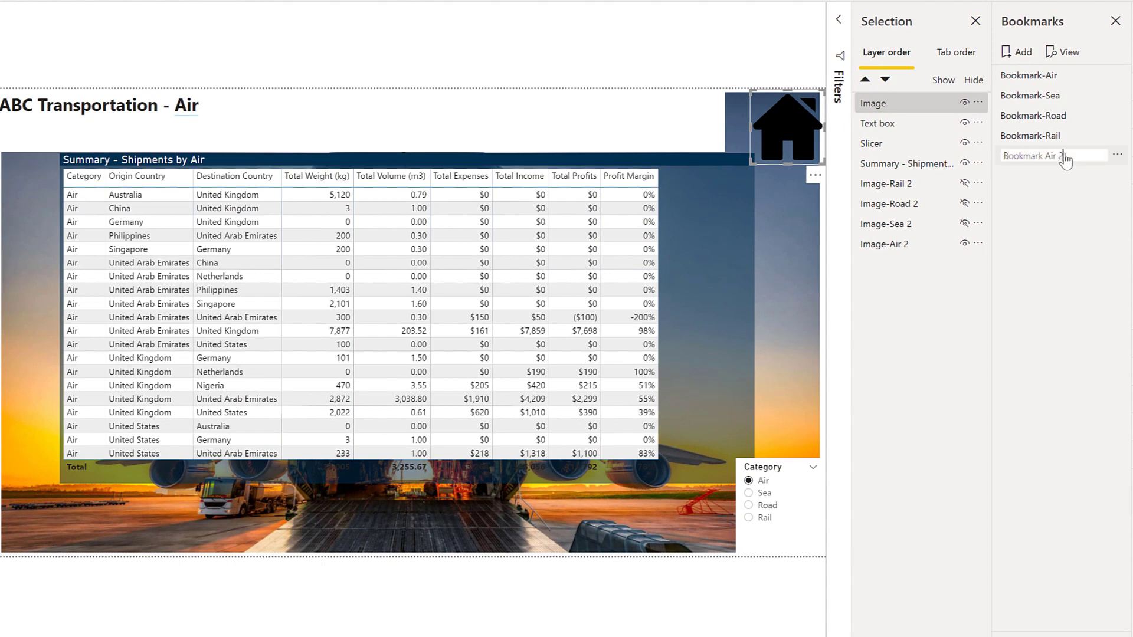
{"action": "key", "text": "Return"}
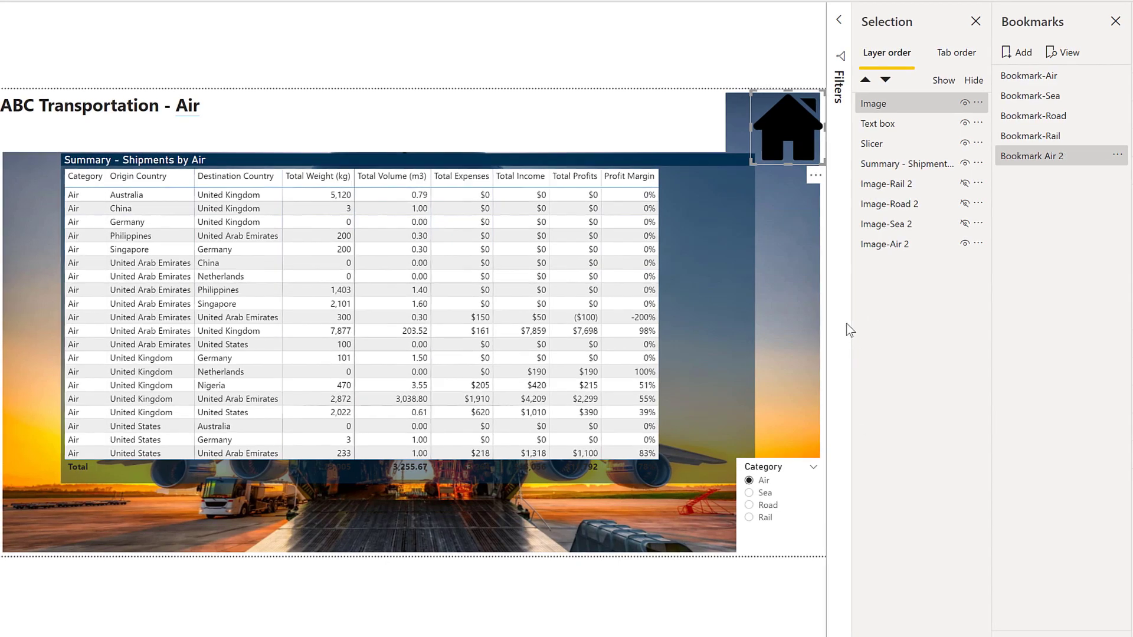
- Filter the slicer to Sea, swap the Air image for the Sea image, and bookmark it as Bookmark Sea 2
{"action": "left_click", "coordinate": [752, 492]}
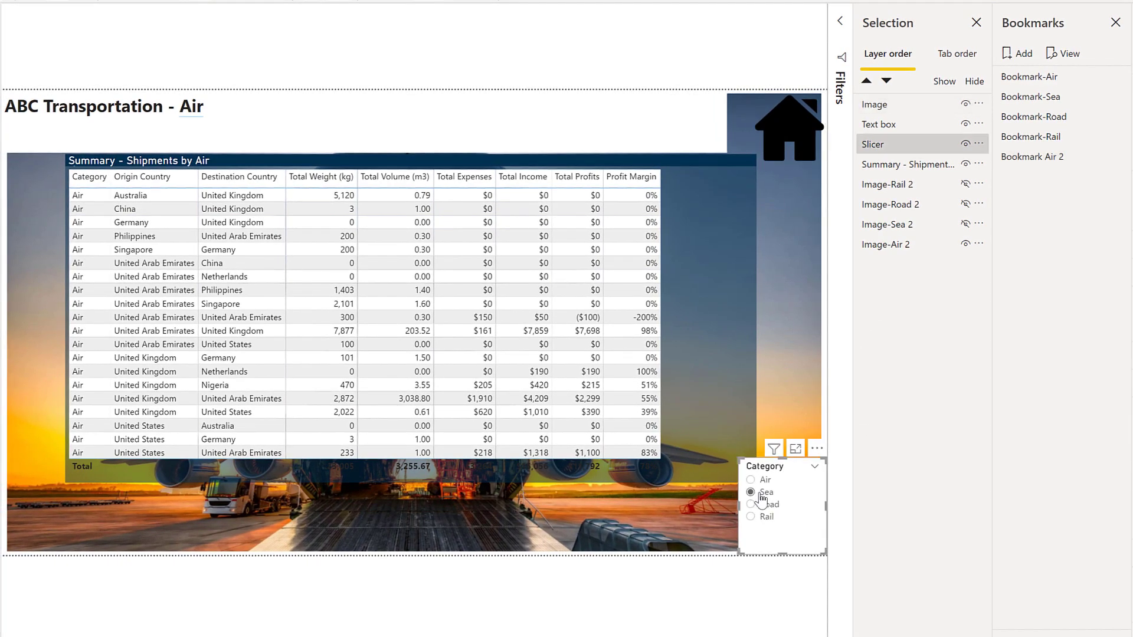
{"action": "left_click", "coordinate": [954, 148]}
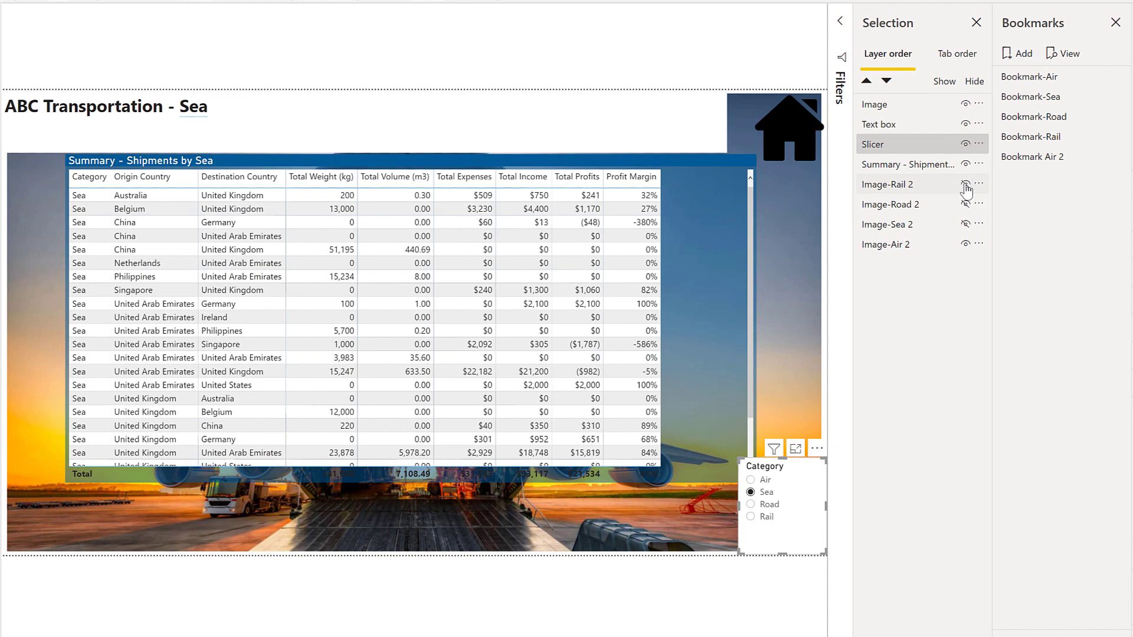
{"action": "left_click", "coordinate": [966, 246]}
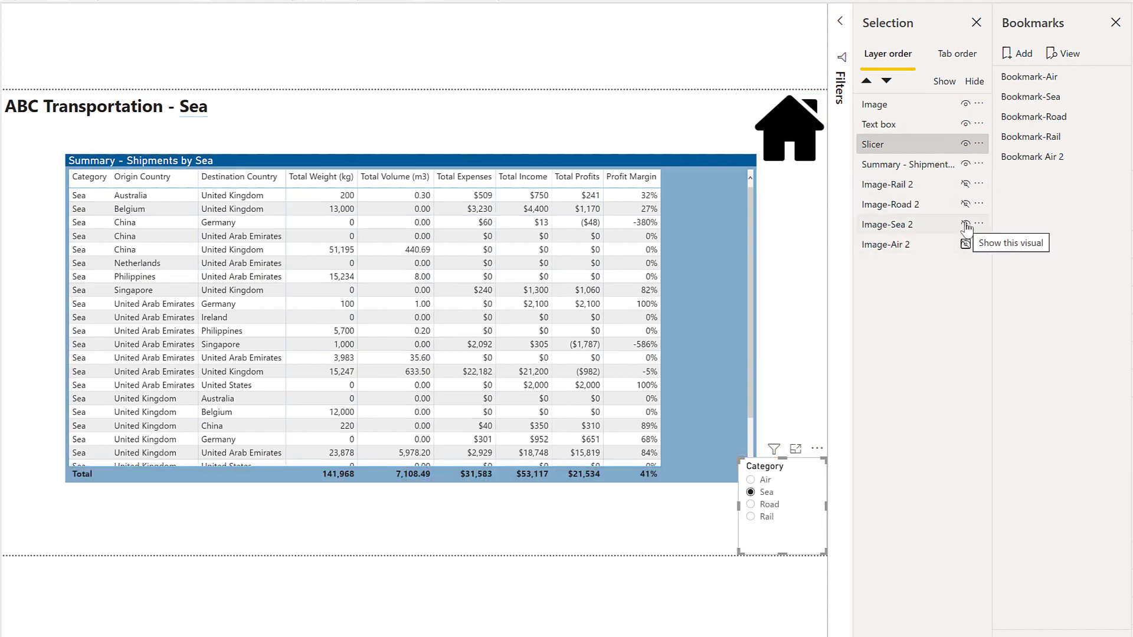
{"action": "left_click", "coordinate": [965, 225]}
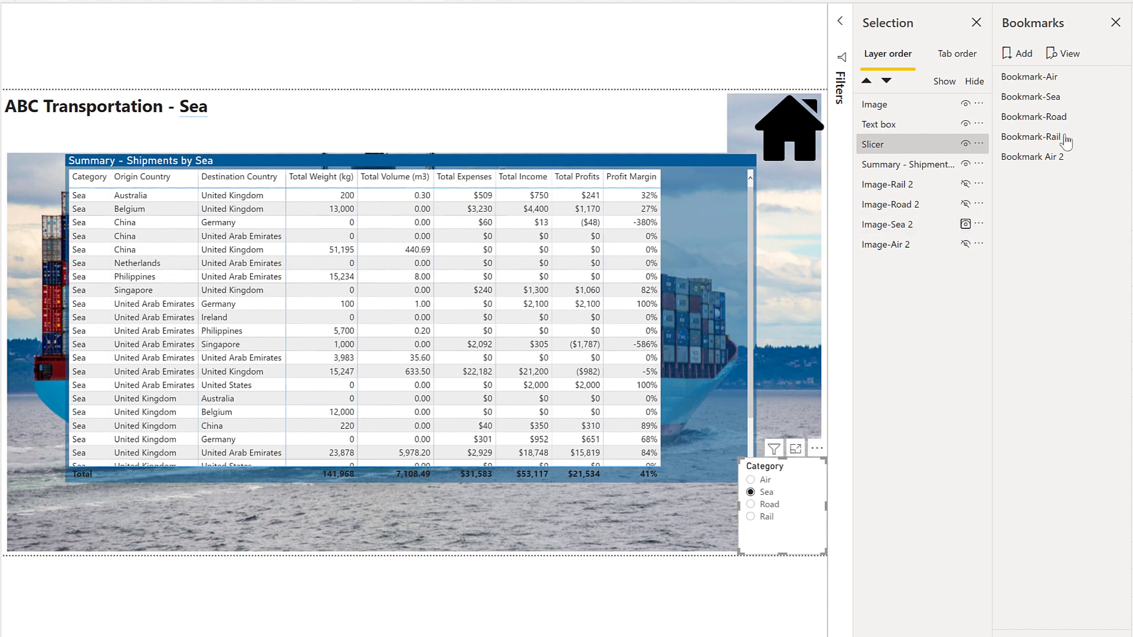
{"action": "left_click", "coordinate": [1024, 54]}
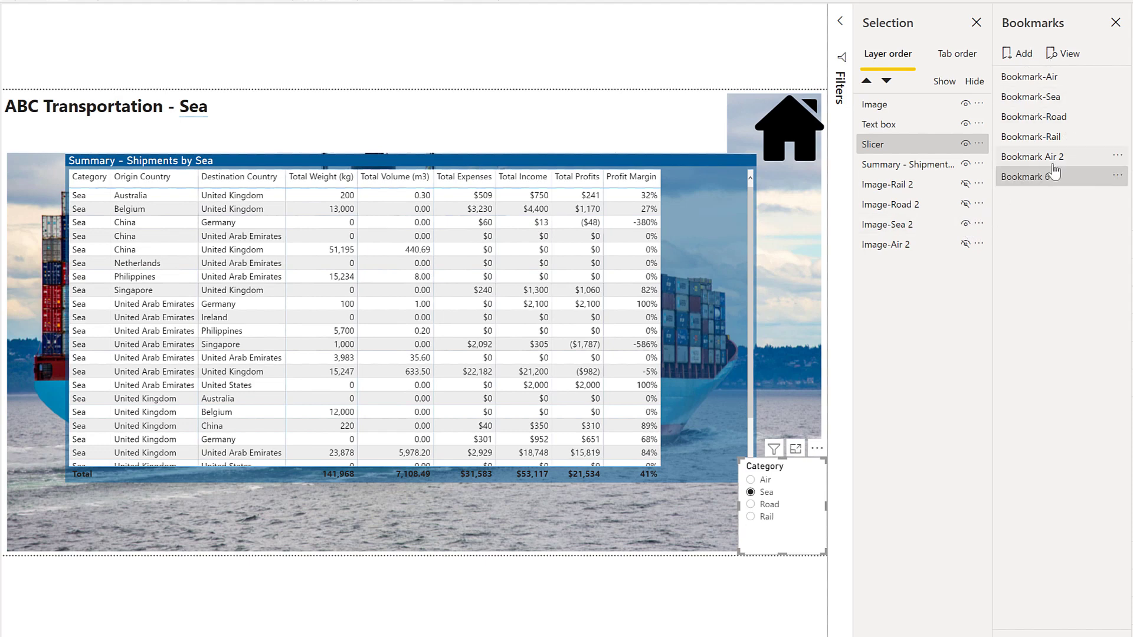
{"action": "double_click", "coordinate": [1057, 186]}
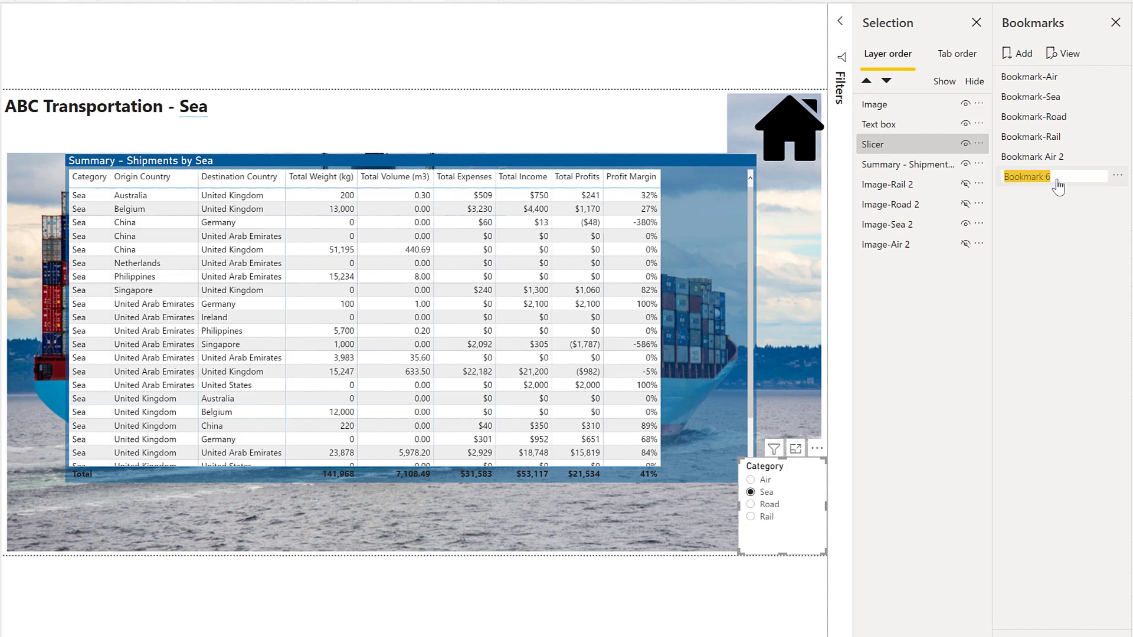
{"action": "key", "text": "End"}
{"action": "key", "text": "BackSpace"}
{"action": "key", "text": "Return"}
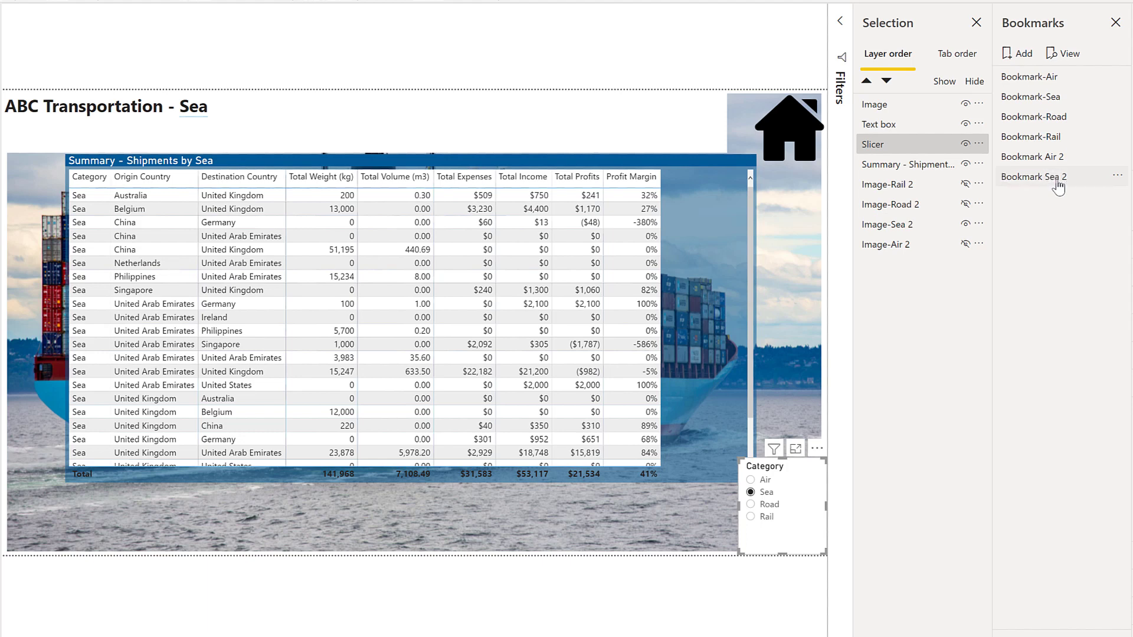
{"action": "left_click", "coordinate": [1058, 177]}
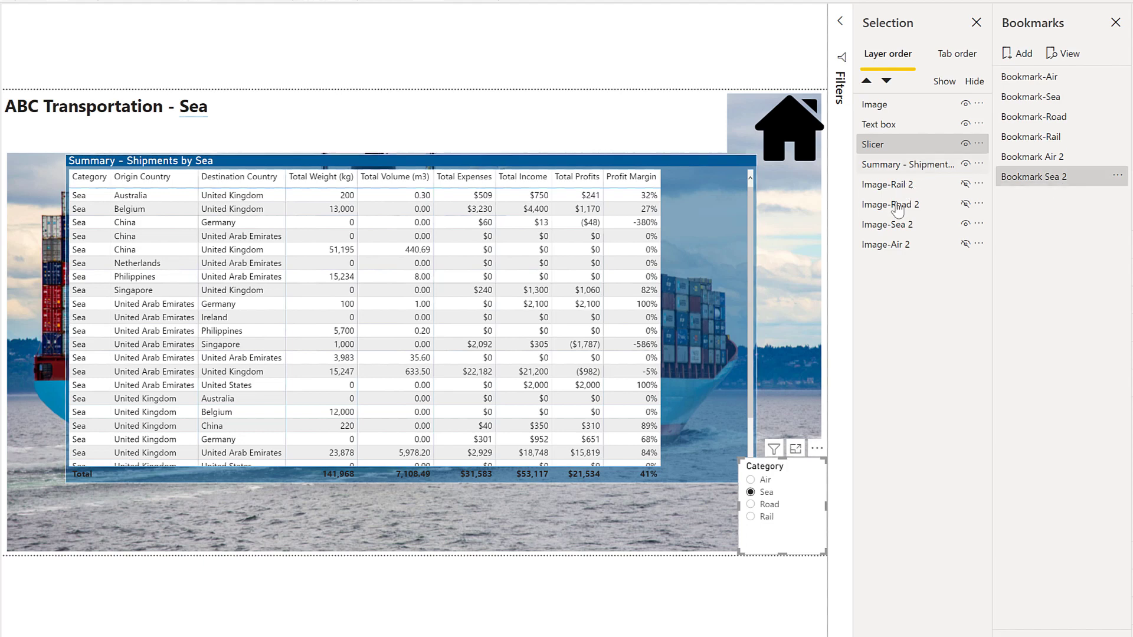
- Filter to Road, show the truck image instead of the ship, and bookmark it as Bookmark Road 2
{"action": "left_click", "coordinate": [750, 505]}
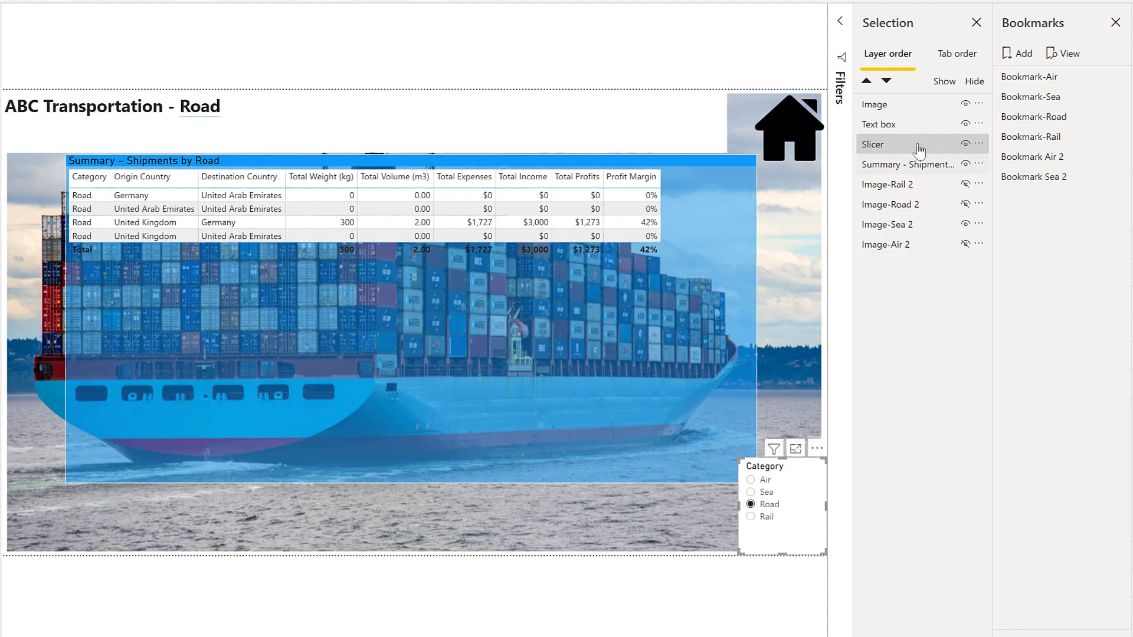
{"action": "left_click", "coordinate": [966, 223]}
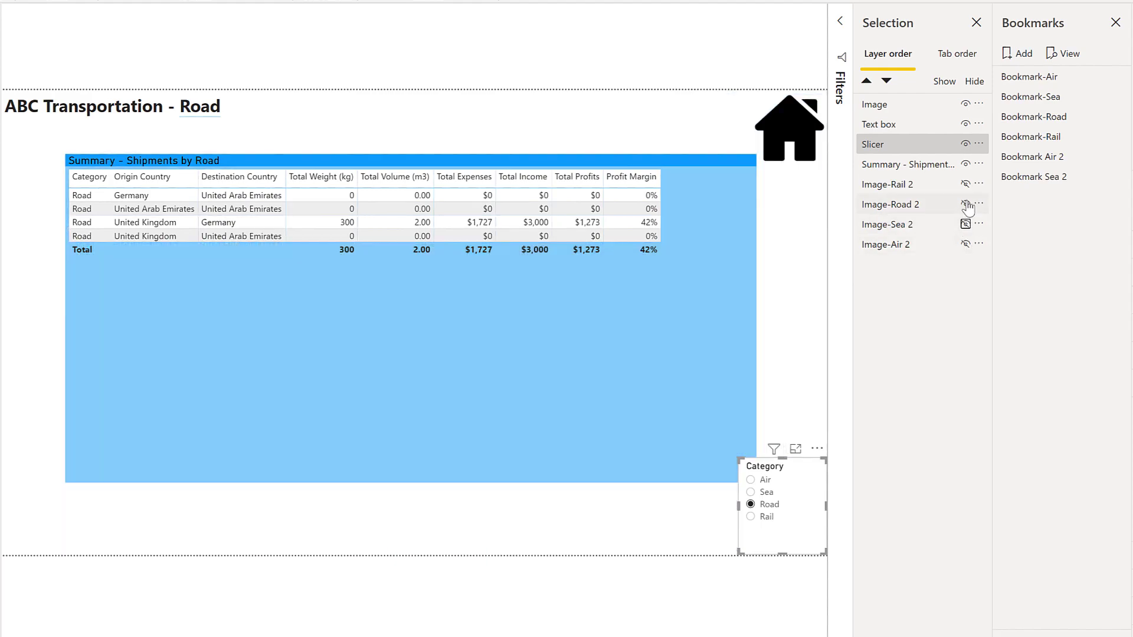
{"action": "left_click", "coordinate": [965, 204]}
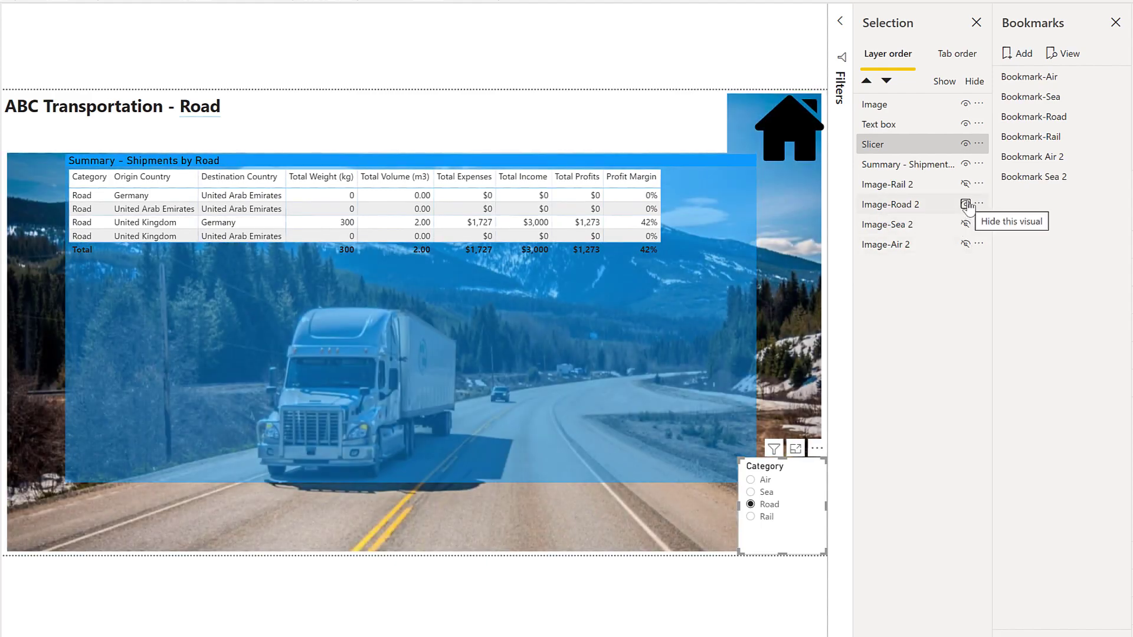
{"action": "left_click", "coordinate": [1025, 55]}
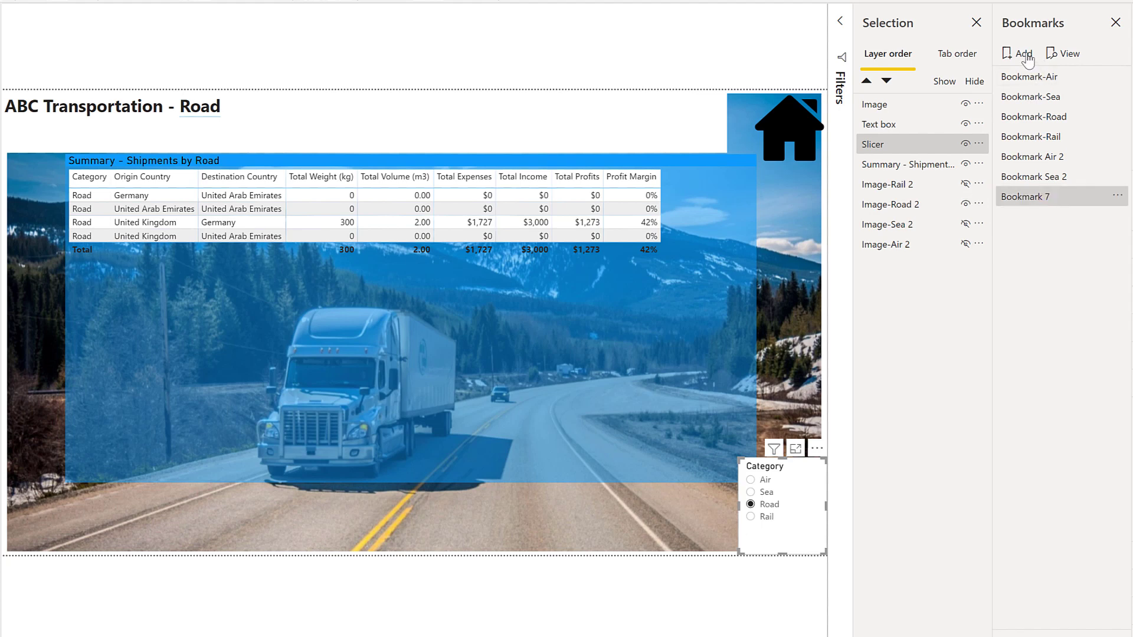
{"action": "double_click", "coordinate": [1047, 201]}
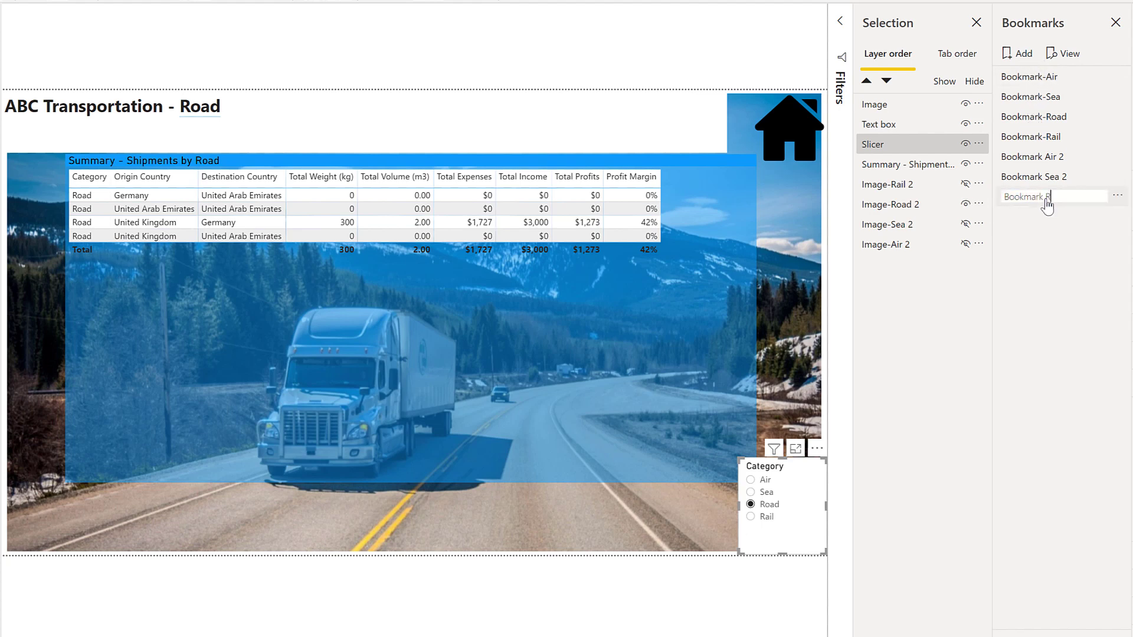
{"action": "type", "text": "Bookmark Road 2"}
{"action": "key", "text": "Return"}
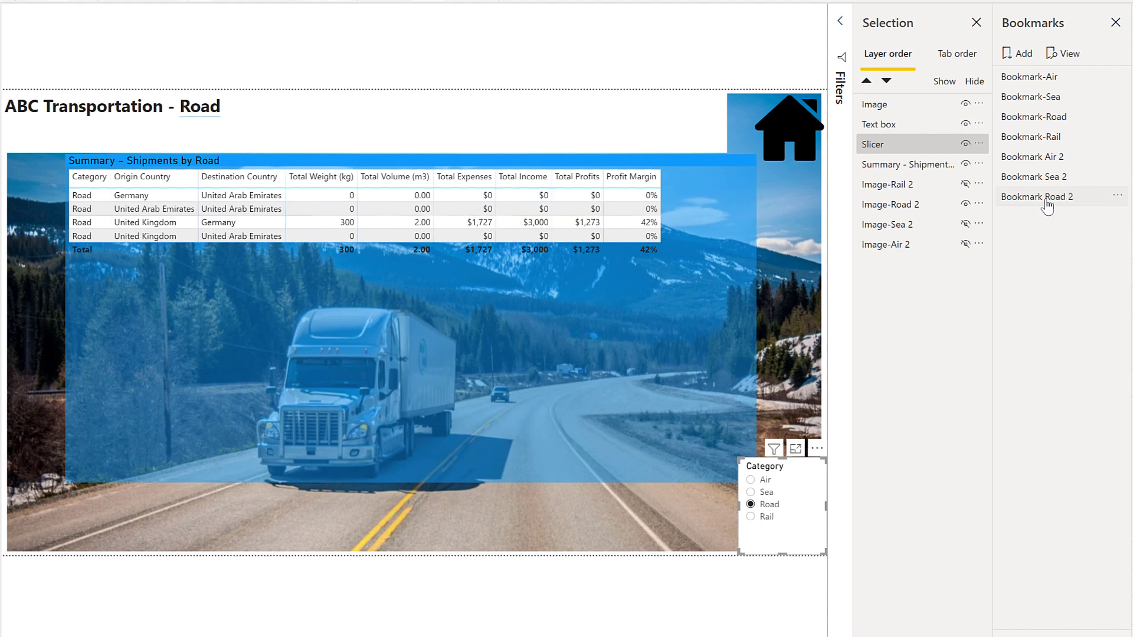
{"action": "left_click", "coordinate": [1046, 201]}
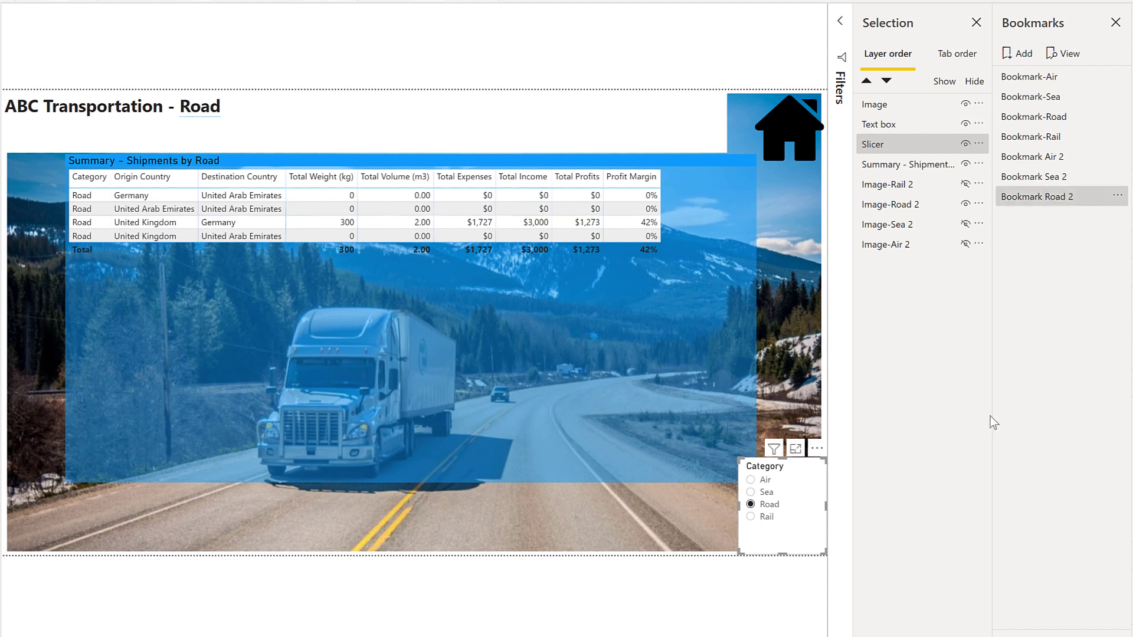
- Filter to Rail, show the train image instead of the truck, and bookmark it as Bookmark Rail 2
{"action": "left_click", "coordinate": [752, 520]}
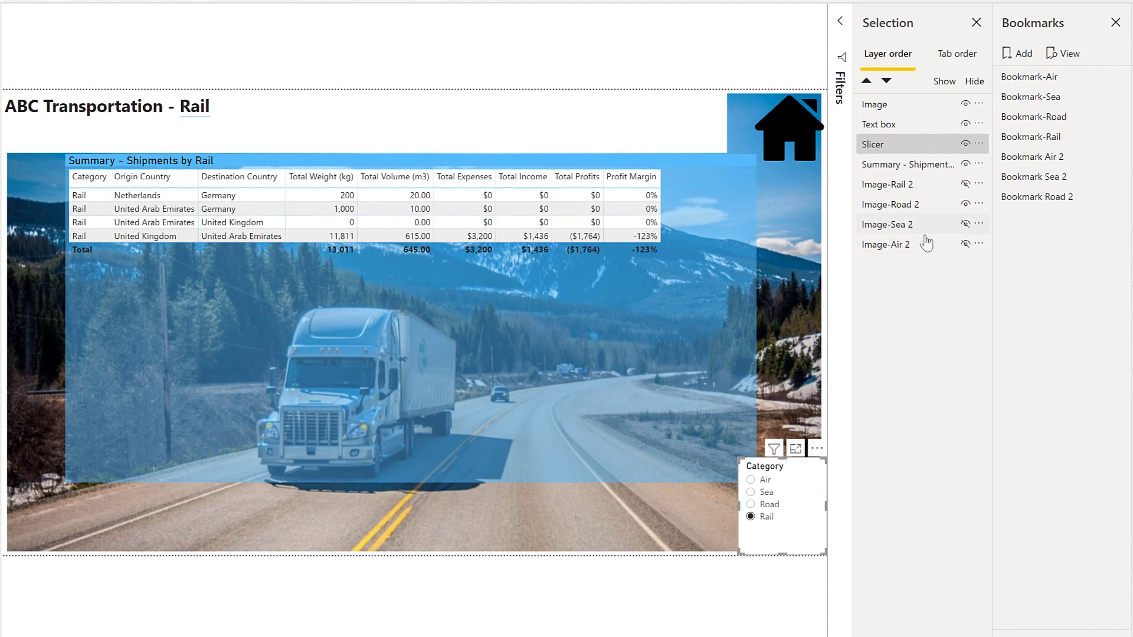
{"action": "left_click", "coordinate": [966, 204]}
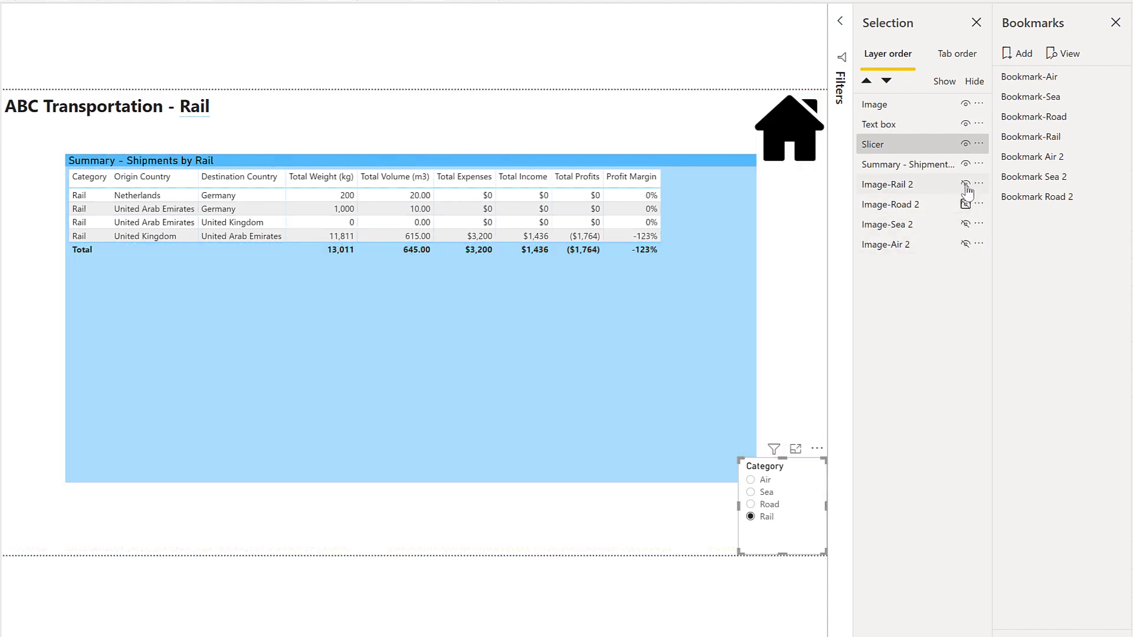
{"action": "left_click", "coordinate": [966, 184]}
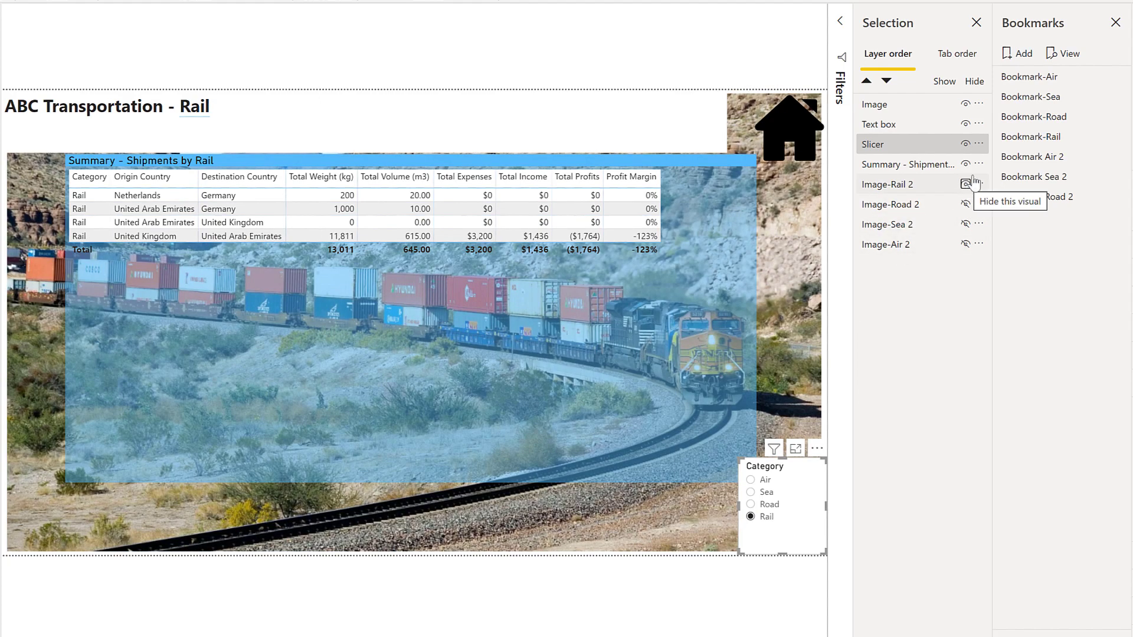
{"action": "left_click", "coordinate": [1027, 56]}
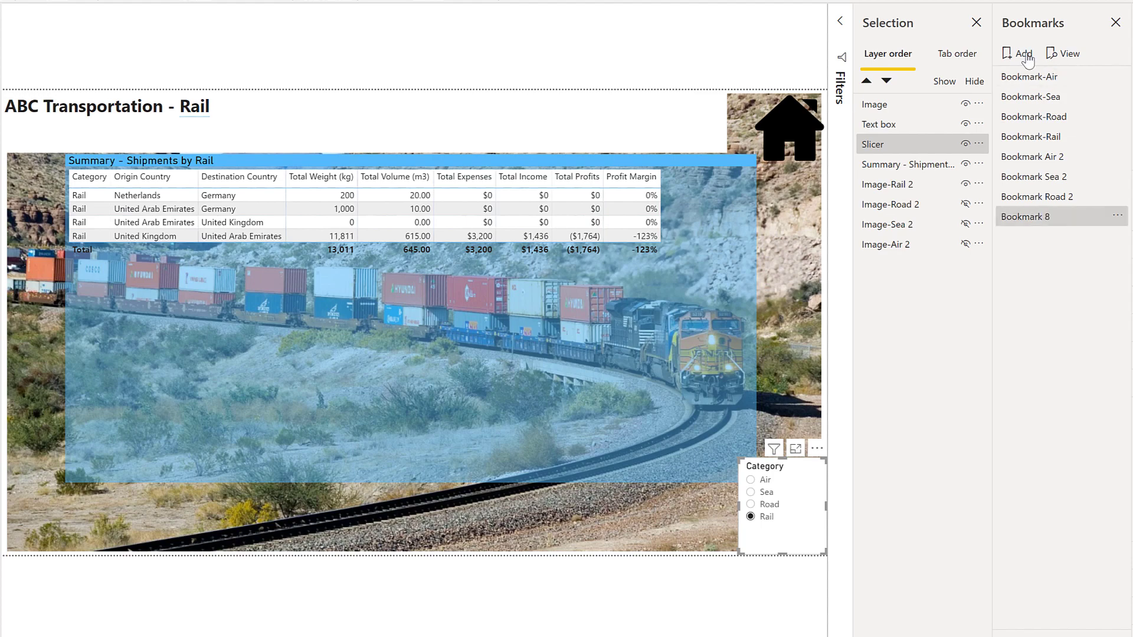
{"action": "double_click", "coordinate": [1064, 226]}
{"action": "left_click", "coordinate": [1065, 226]}
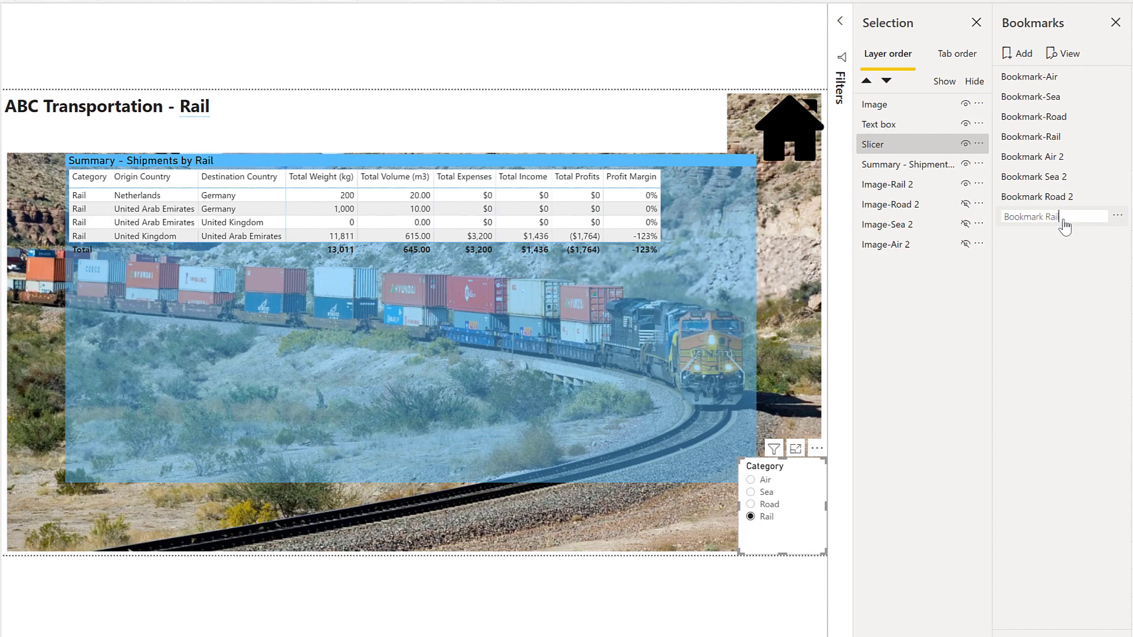
{"action": "key", "text": "Return"}
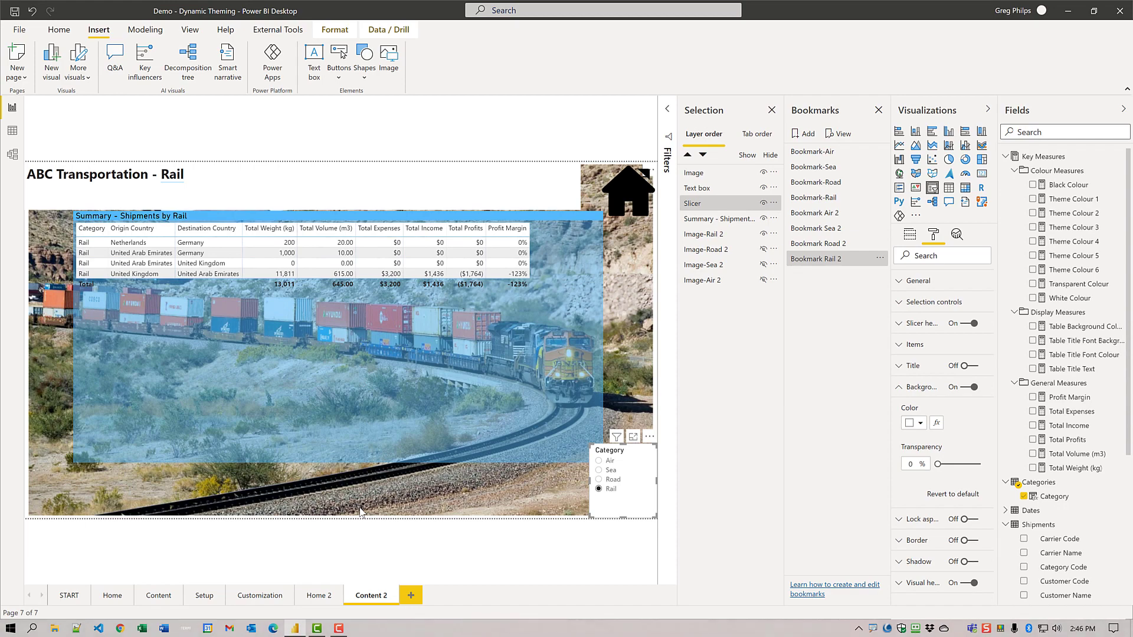
- On the Home 2 page, collapse the Selection and Bookmarks panes and insert a blank button
{"action": "left_click", "coordinate": [318, 595]}
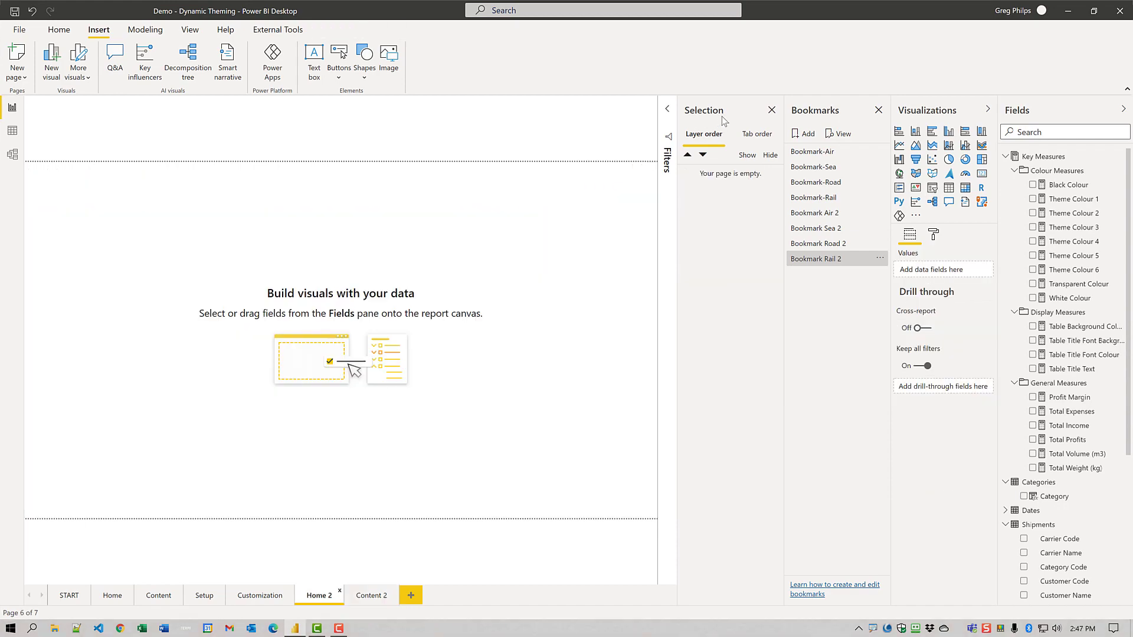
{"action": "left_click", "coordinate": [771, 110]}
{"action": "left_click", "coordinate": [802, 112]}
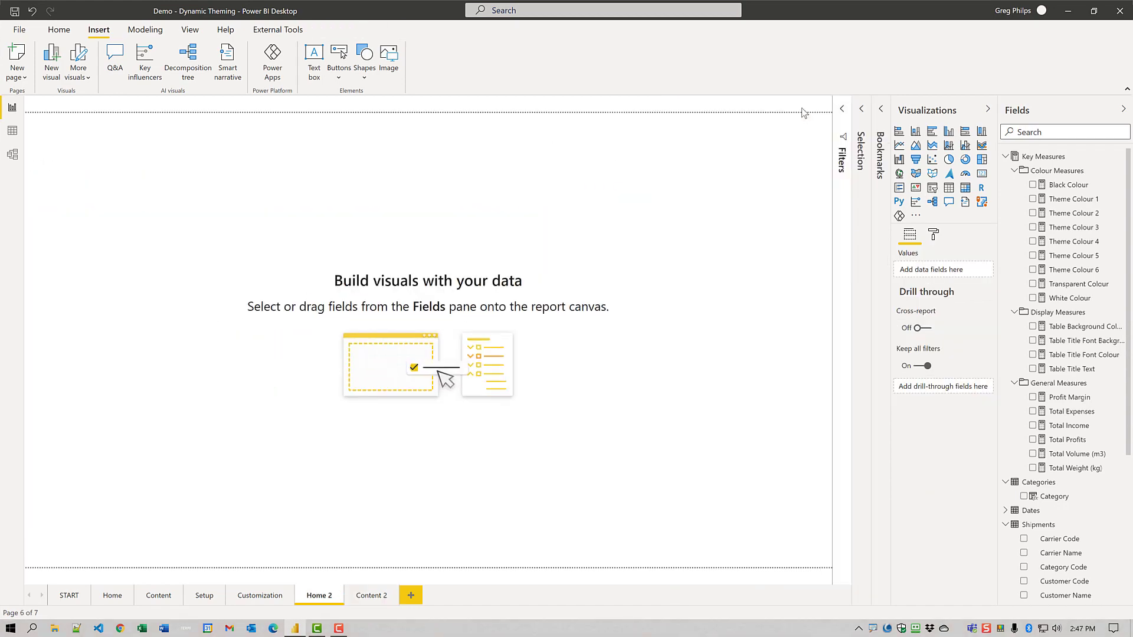
{"action": "left_click", "coordinate": [339, 77]}
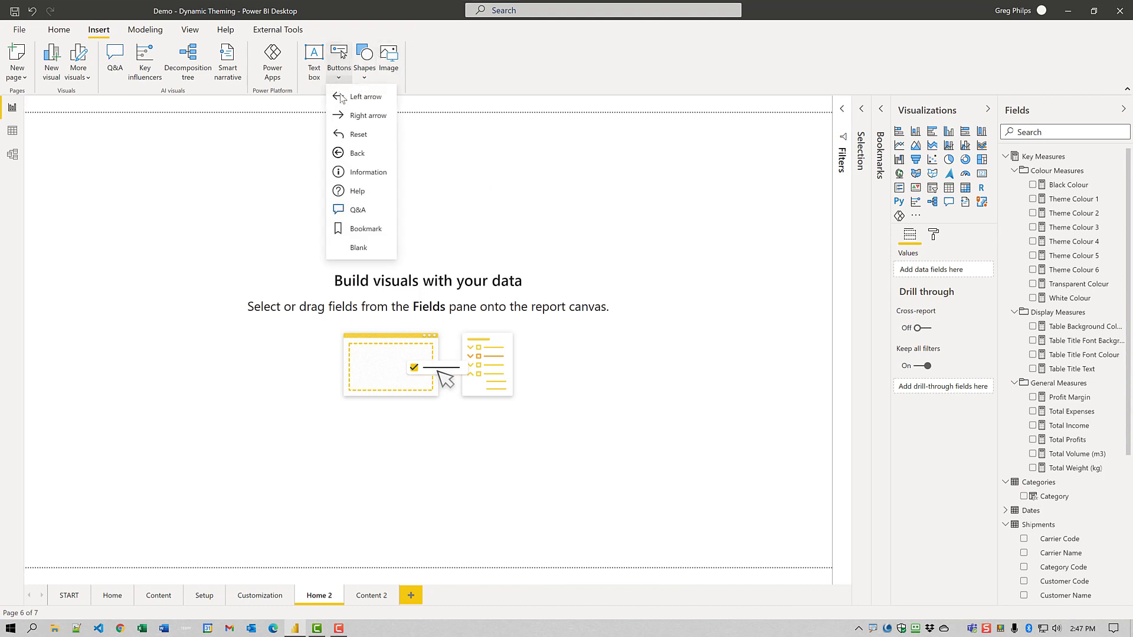
{"action": "left_click", "coordinate": [360, 248]}
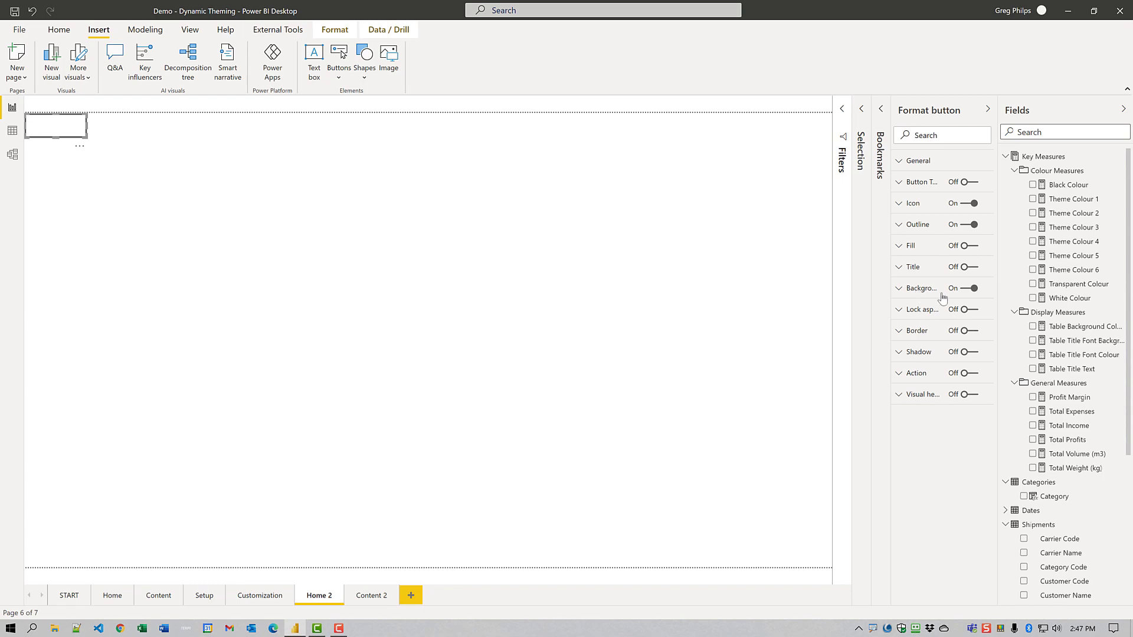
- Turn the button's outline off, size it 400 by 250, and drag it inward from the top-left
{"action": "left_click", "coordinate": [968, 224]}
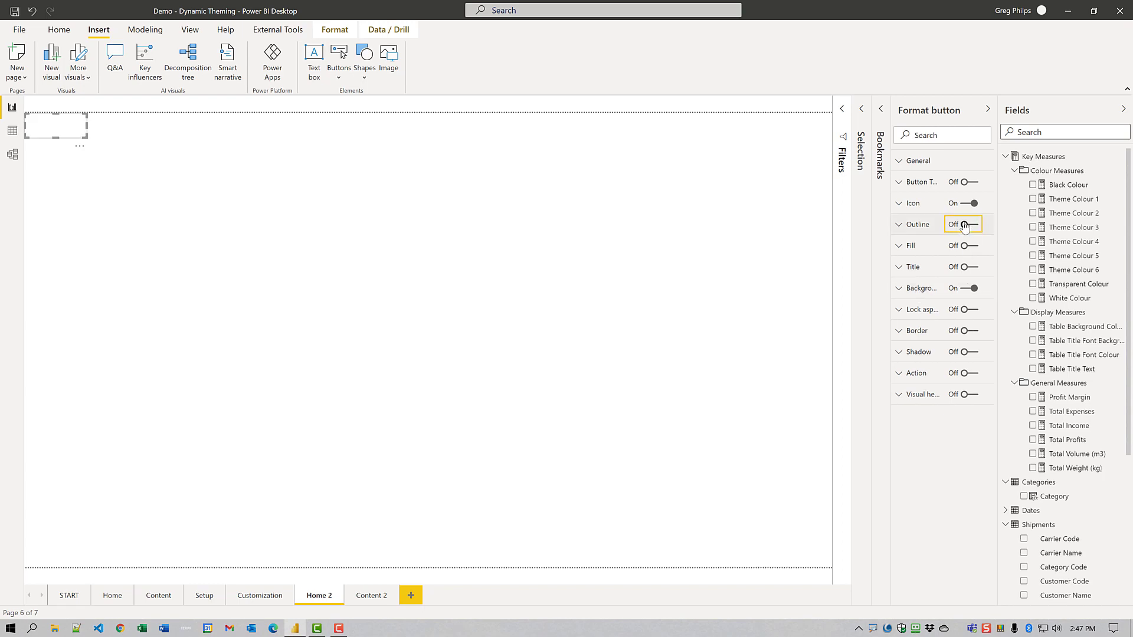
{"action": "left_click", "coordinate": [899, 161]}
{"action": "left_click", "coordinate": [925, 268]}
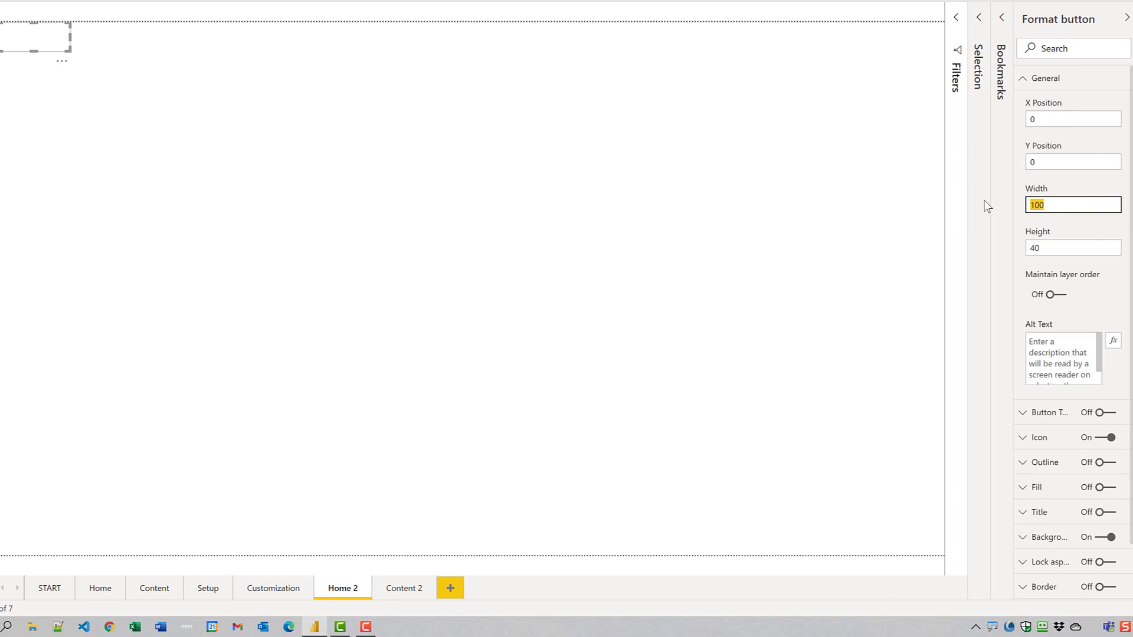
{"action": "type", "text": "400"}
{"action": "key", "text": "Tab"}
{"action": "type", "text": "2"}
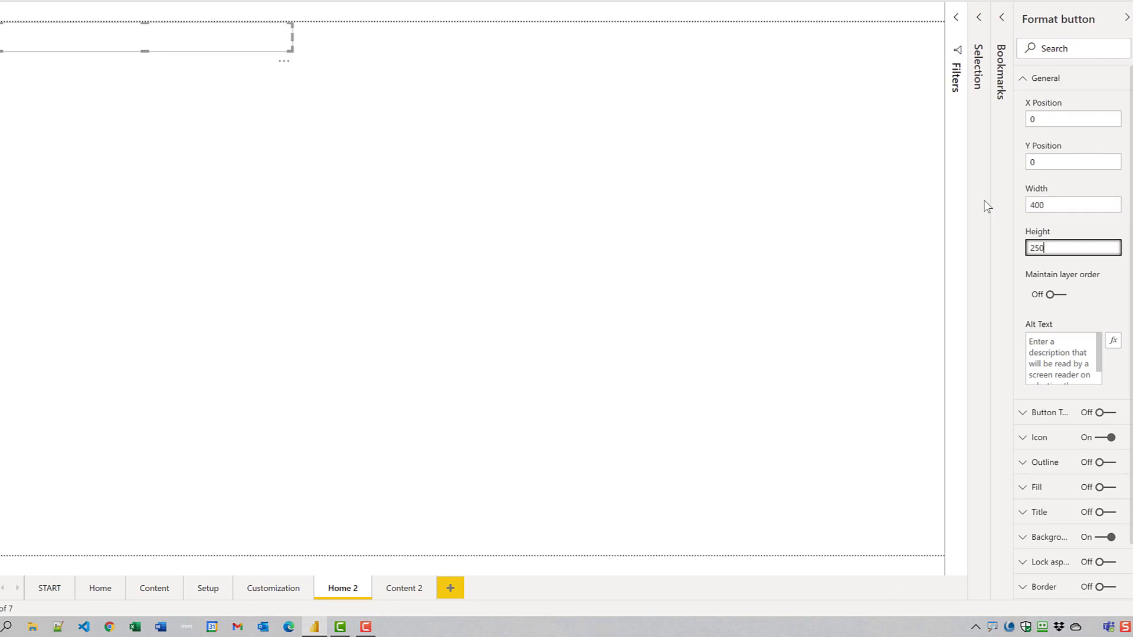
{"action": "key", "text": "Tab"}
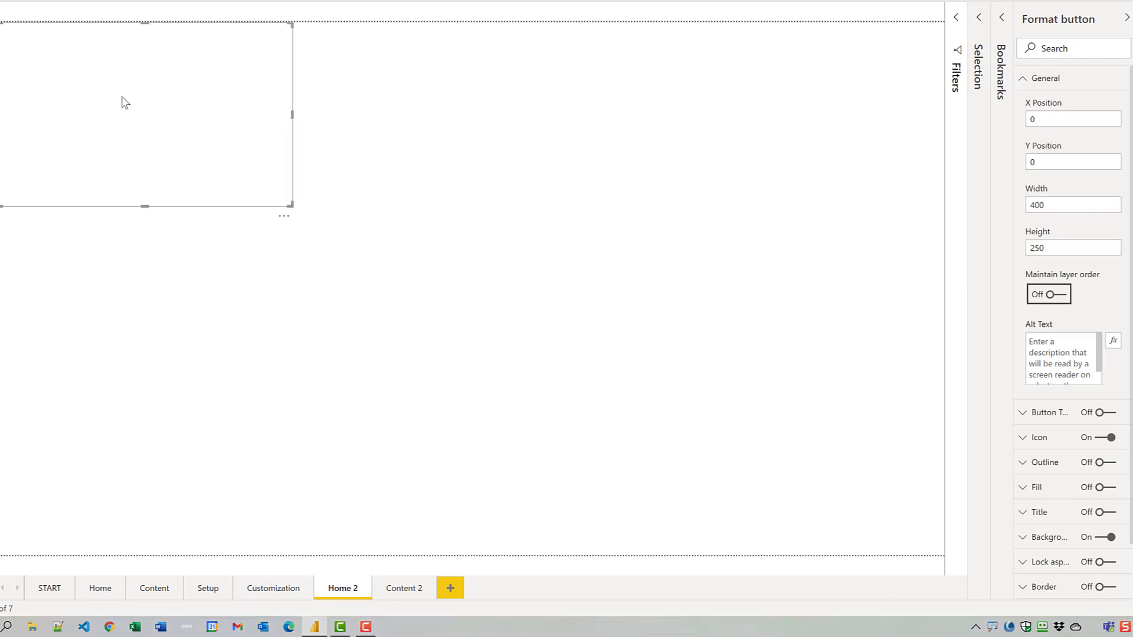
{"action": "left_click_drag", "start_coordinate": [122, 101], "coordinate": [230, 205]}
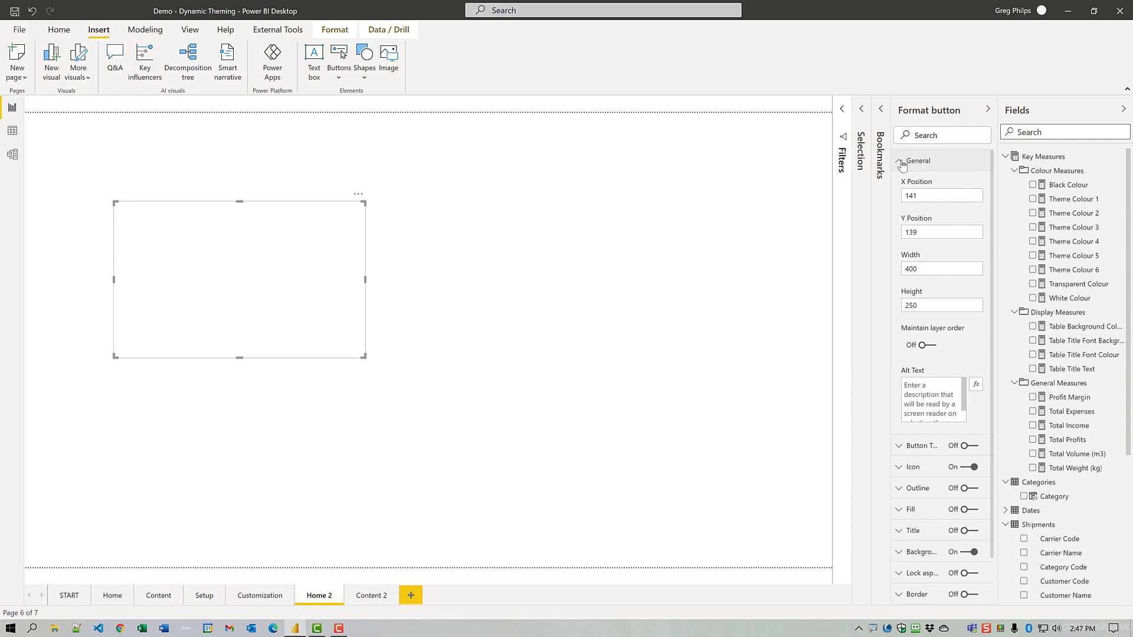
- Turn on the button fill with the air-shipping.png image set to Fit
{"action": "left_click", "coordinate": [901, 162]}
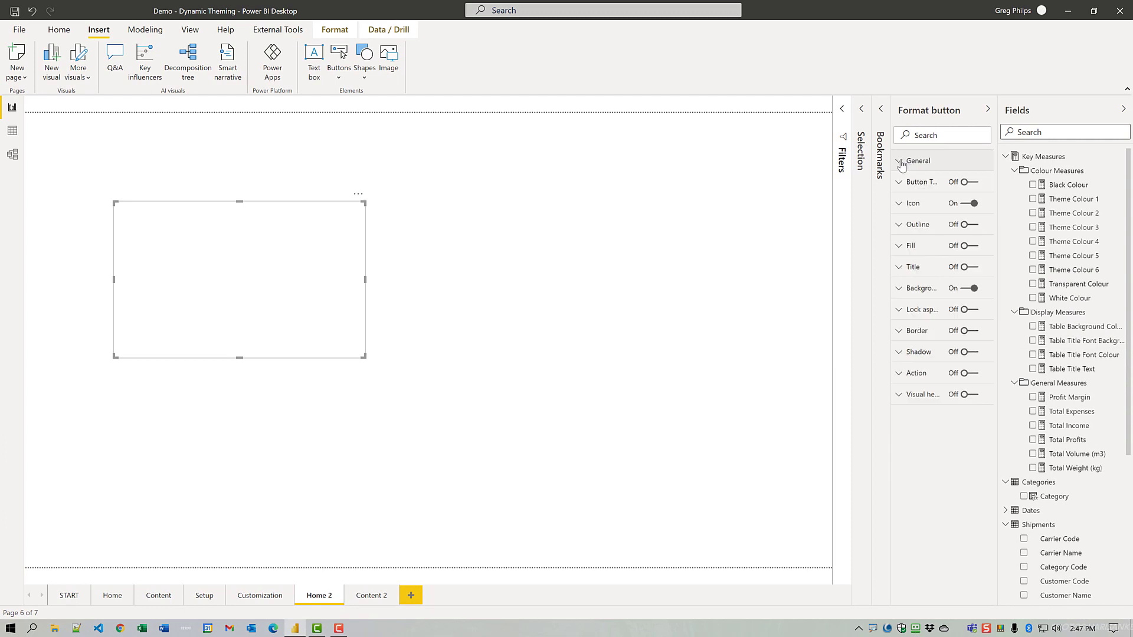
{"action": "left_click", "coordinate": [903, 249]}
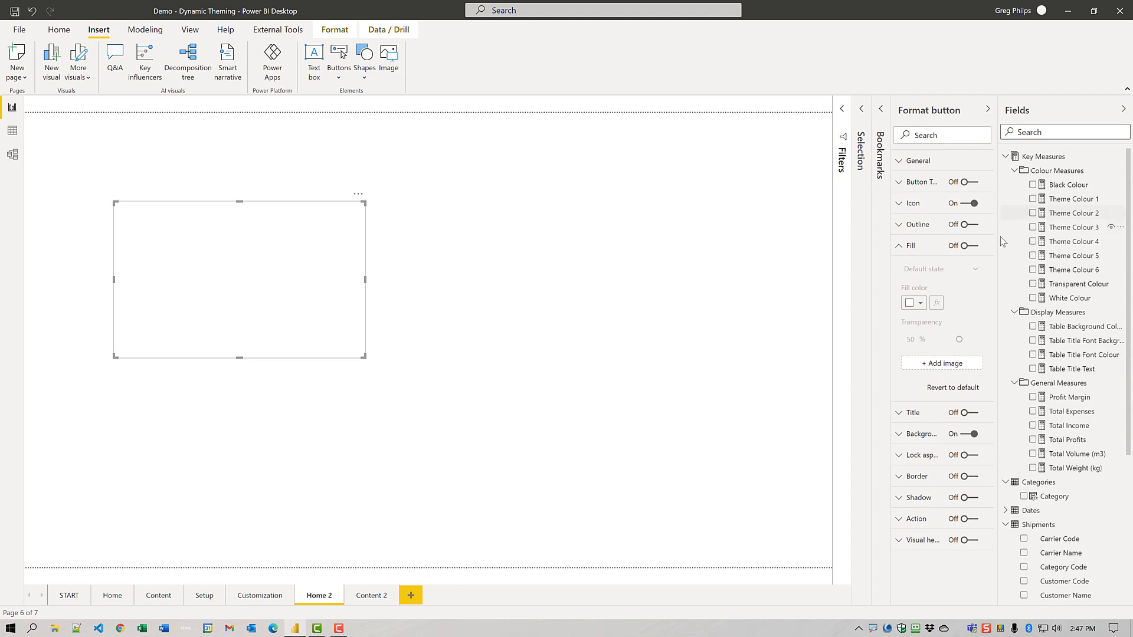
{"action": "left_click", "coordinate": [967, 245]}
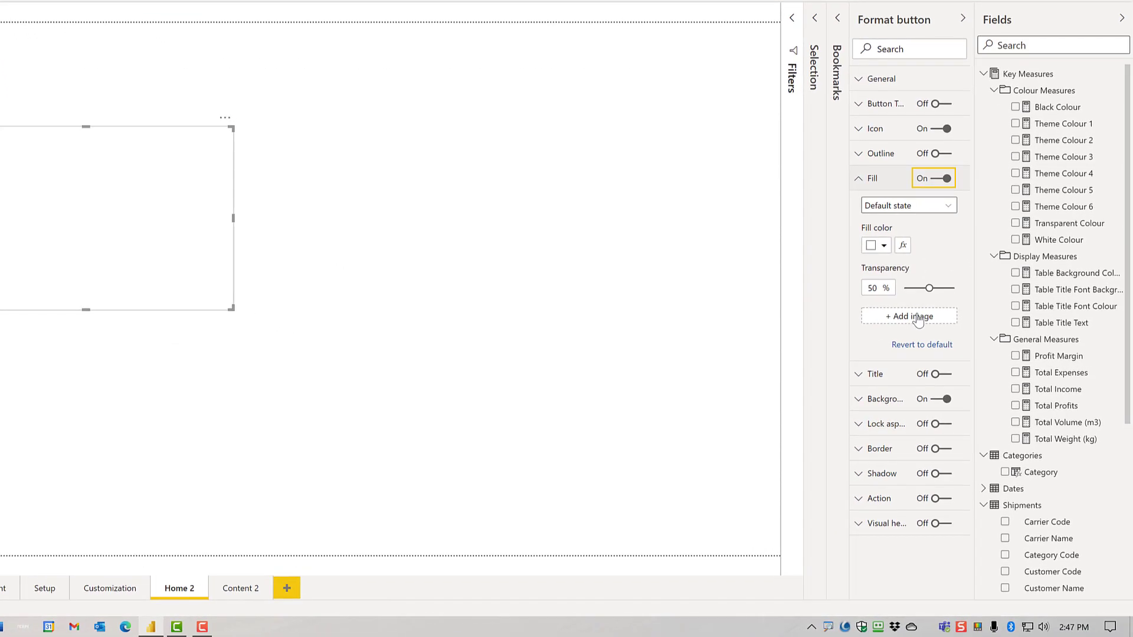
{"action": "left_click", "coordinate": [921, 323]}
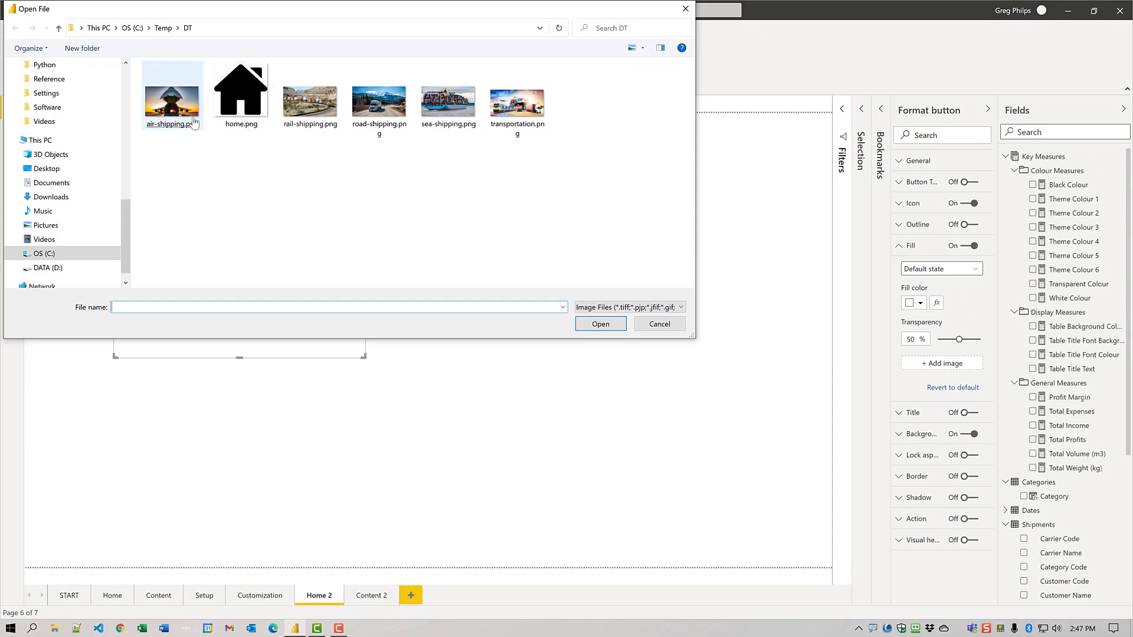
{"action": "double_click", "coordinate": [153, 92]}
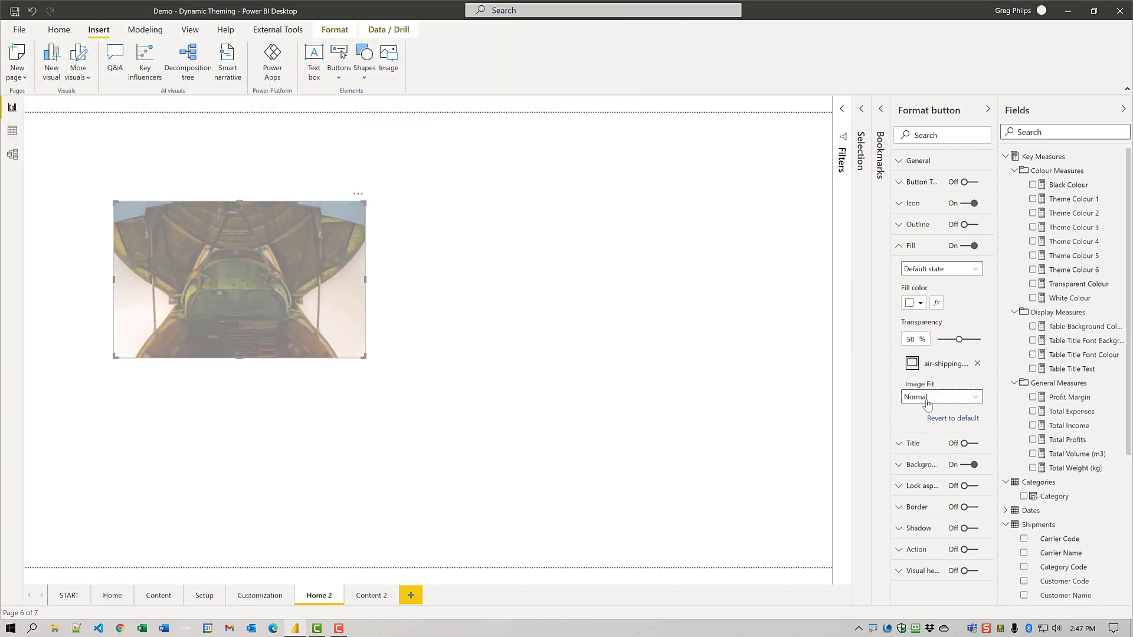
{"action": "left_click", "coordinate": [923, 397]}
{"action": "left_click", "coordinate": [919, 409]}
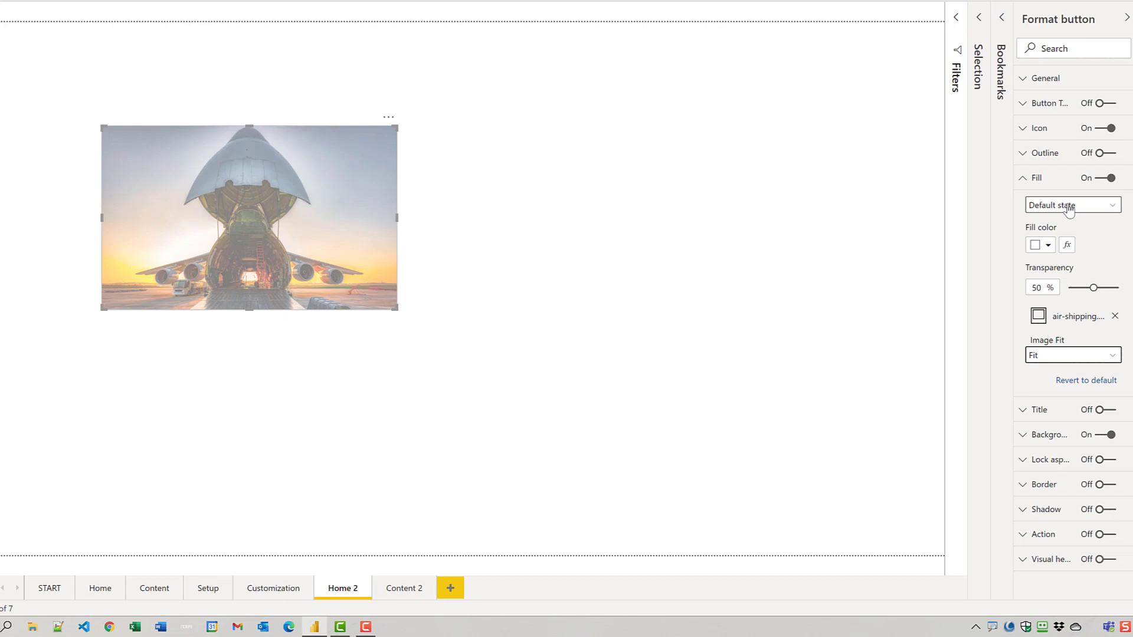
- Set the On hover fill transparency to 0
{"action": "left_click", "coordinate": [1069, 207]}
{"action": "left_click", "coordinate": [1065, 238]}
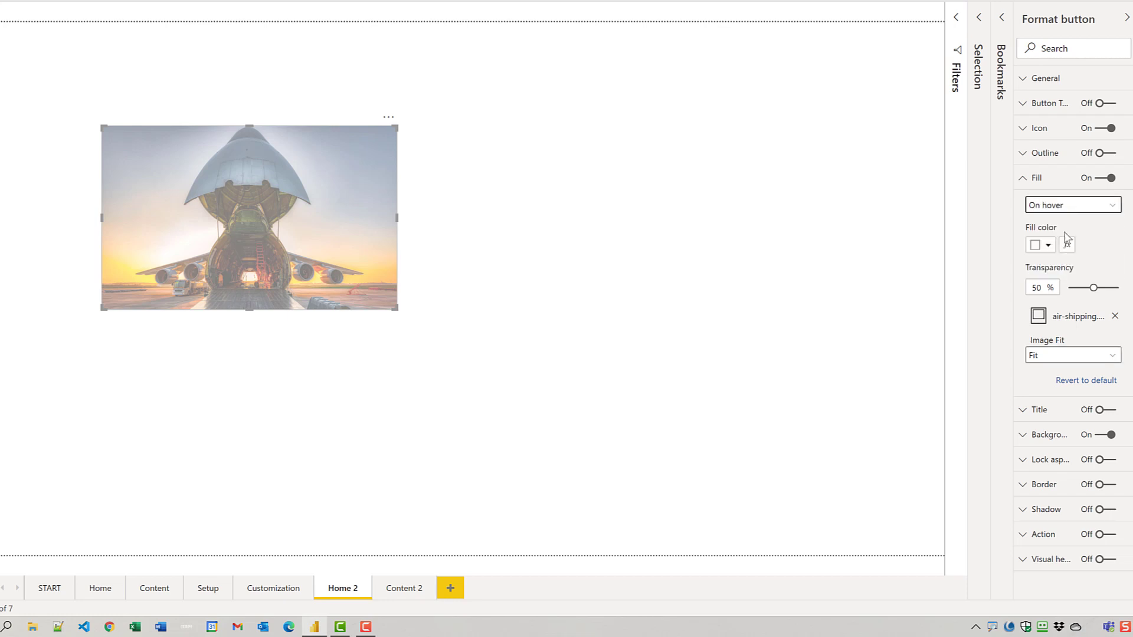
{"action": "left_click", "coordinate": [1045, 287]}
{"action": "type", "text": "0"}
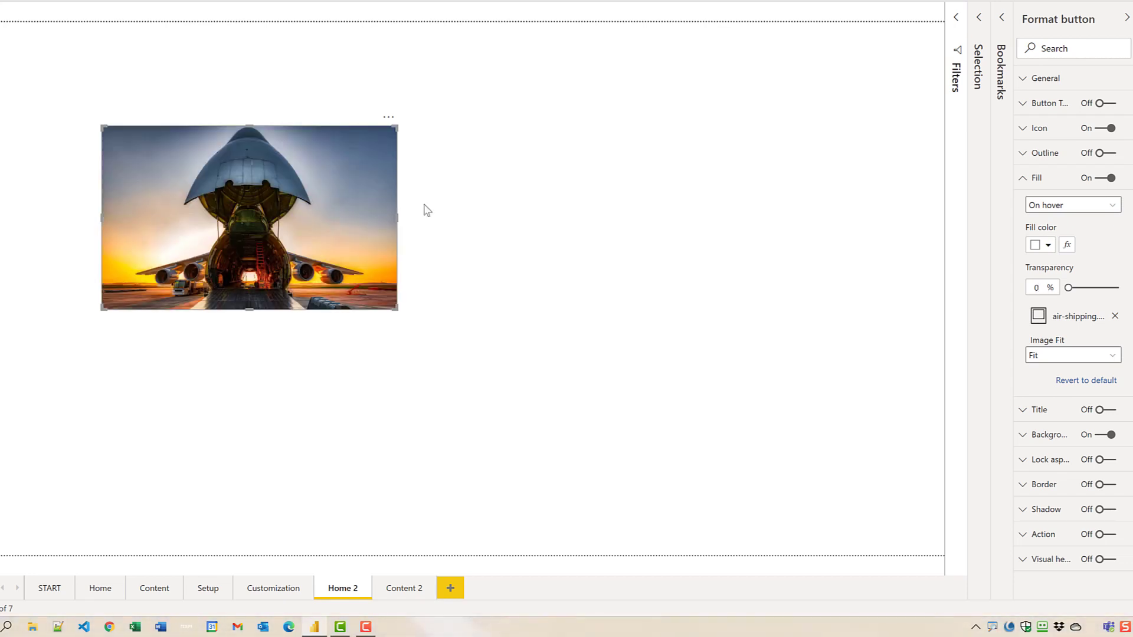
- Turn on the button's Bookmark action linking to Bookmark Air 2
{"action": "left_click", "coordinate": [1024, 180]}
{"action": "left_click", "coordinate": [1029, 328]}
{"action": "left_click", "coordinate": [1102, 328]}
{"action": "left_click", "coordinate": [1086, 370]}
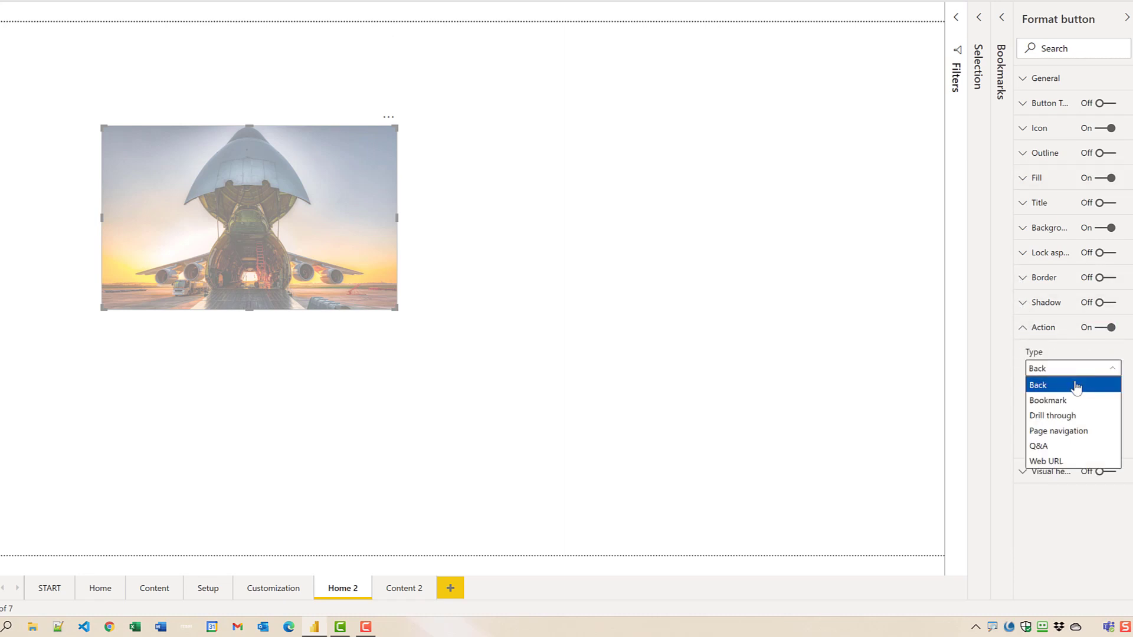
{"action": "left_click", "coordinate": [1068, 400]}
{"action": "left_click", "coordinate": [1073, 414]}
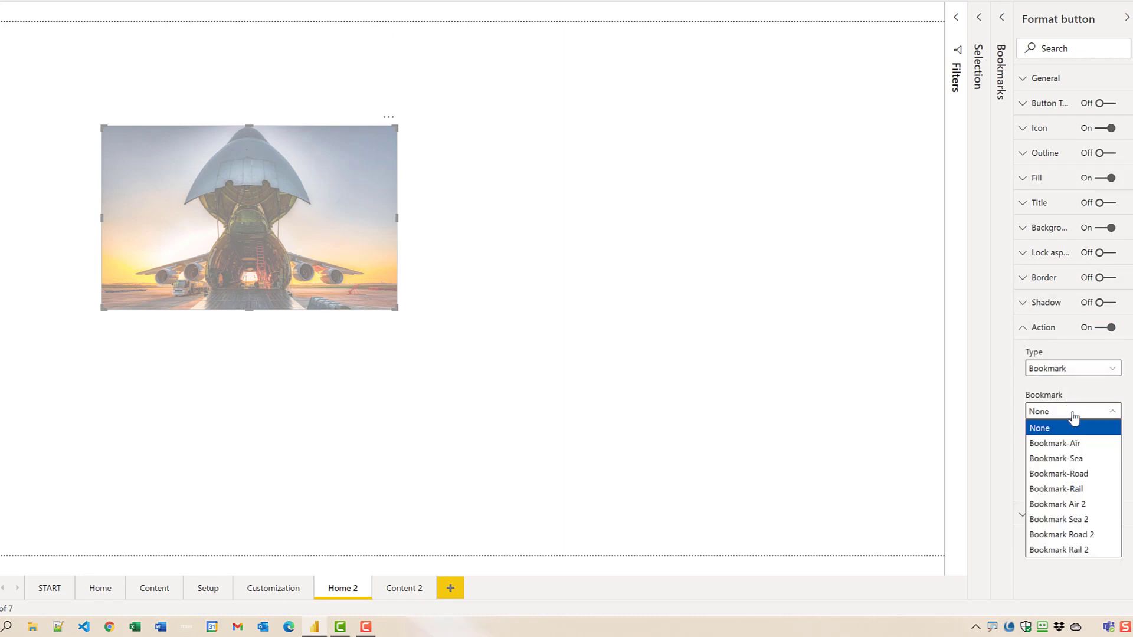
{"action": "left_click", "coordinate": [1088, 506]}
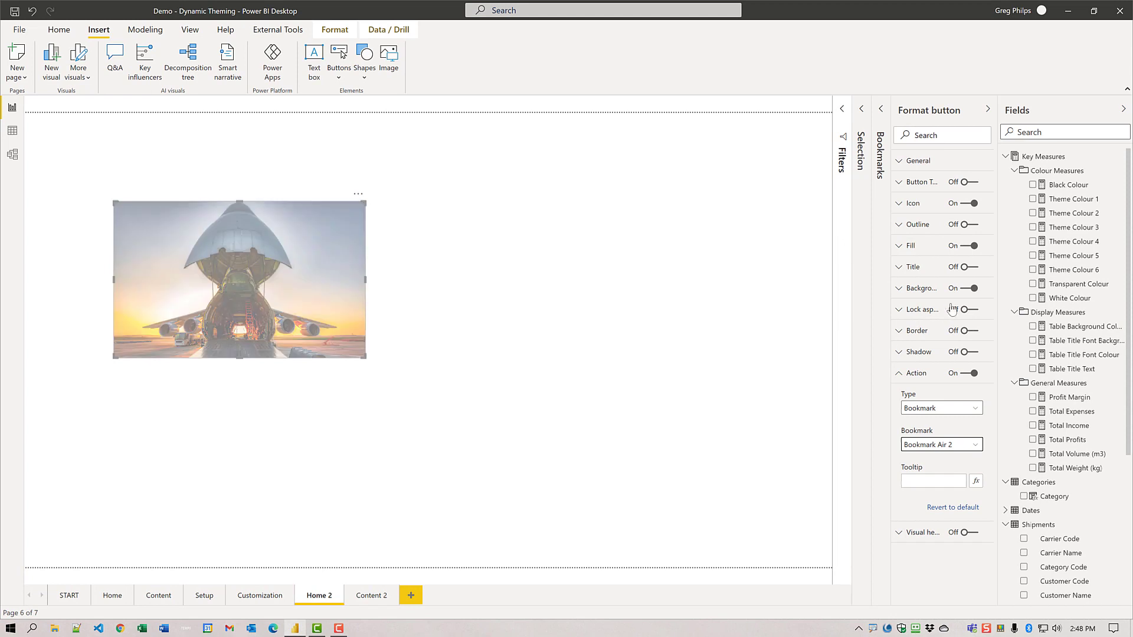
- Turn on the button title and enter Button-Air as its text
{"action": "left_click", "coordinate": [914, 270]}
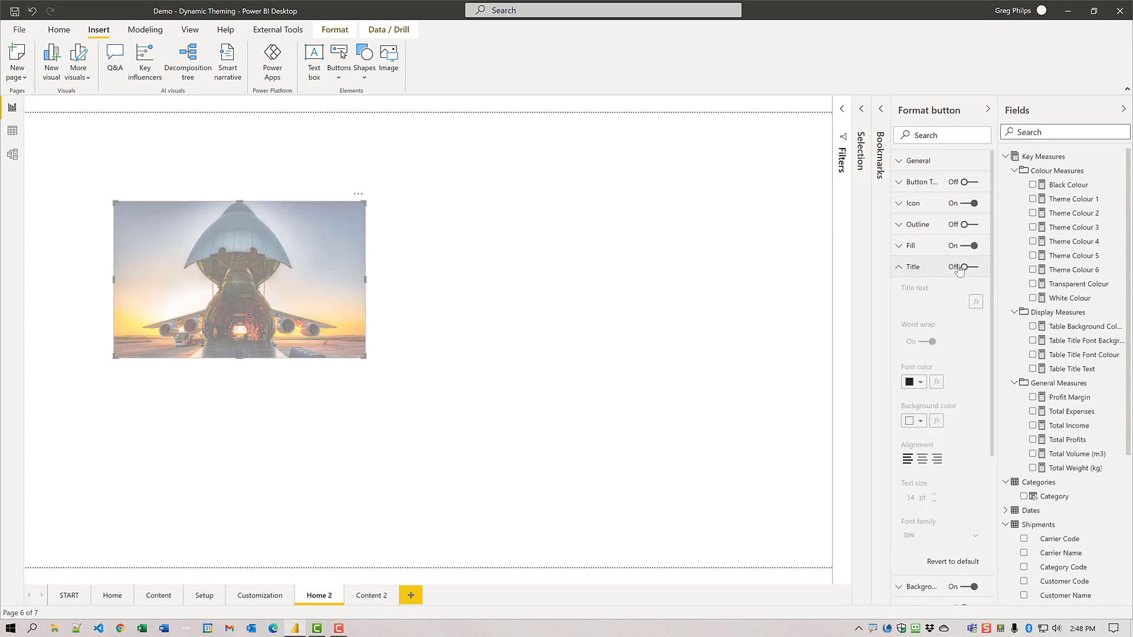
{"action": "left_click", "coordinate": [963, 268]}
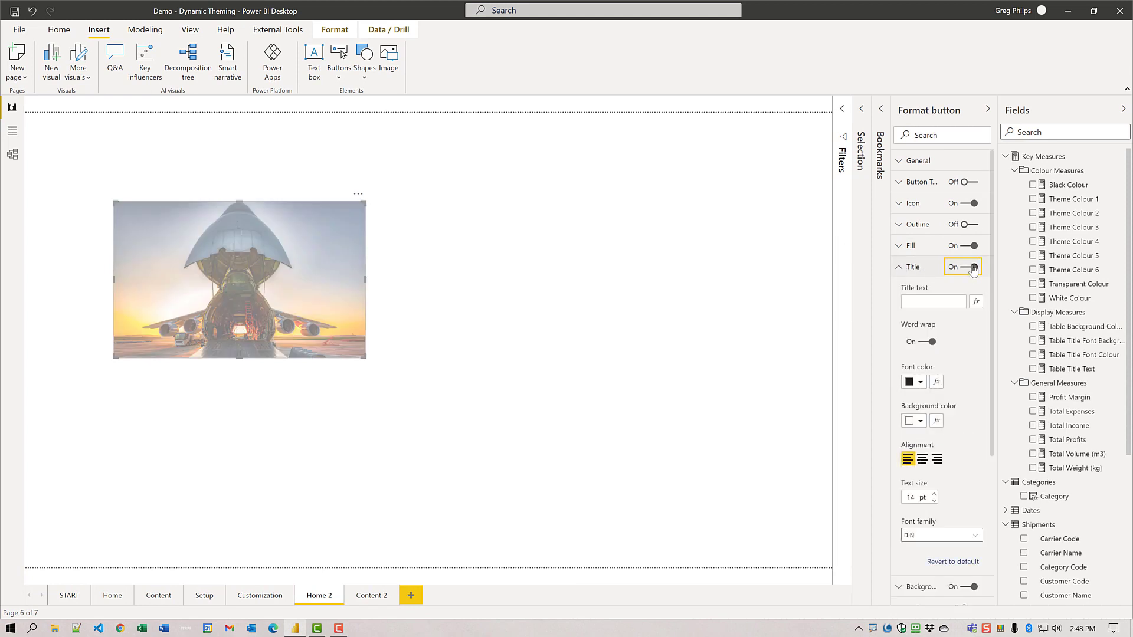
{"action": "left_click", "coordinate": [959, 300]}
{"action": "type", "text": "Button"}
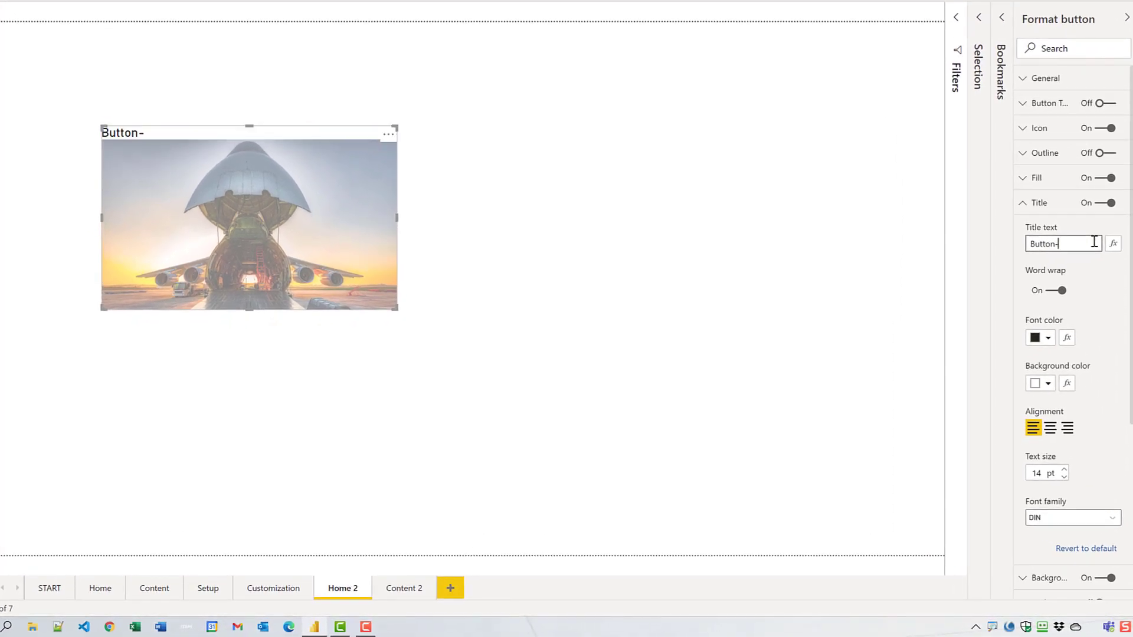
{"action": "type", "text": "-Air"}
- Try basing the title text on the Transparent Colour measure, then clear it again
{"action": "left_click", "coordinate": [1113, 243]}
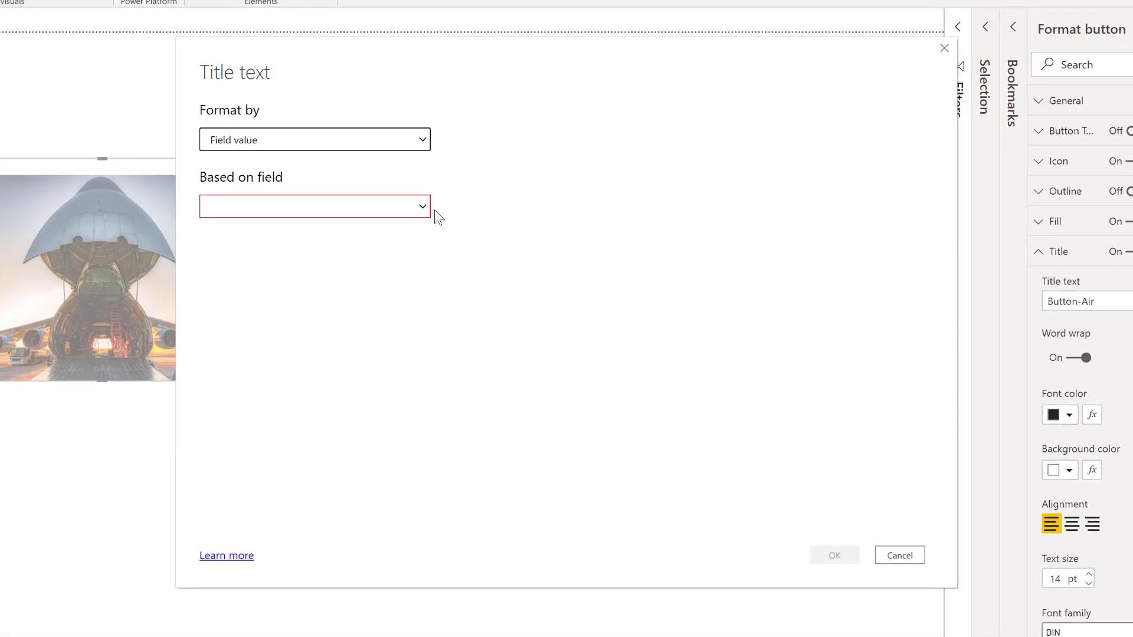
{"action": "left_click", "coordinate": [423, 207]}
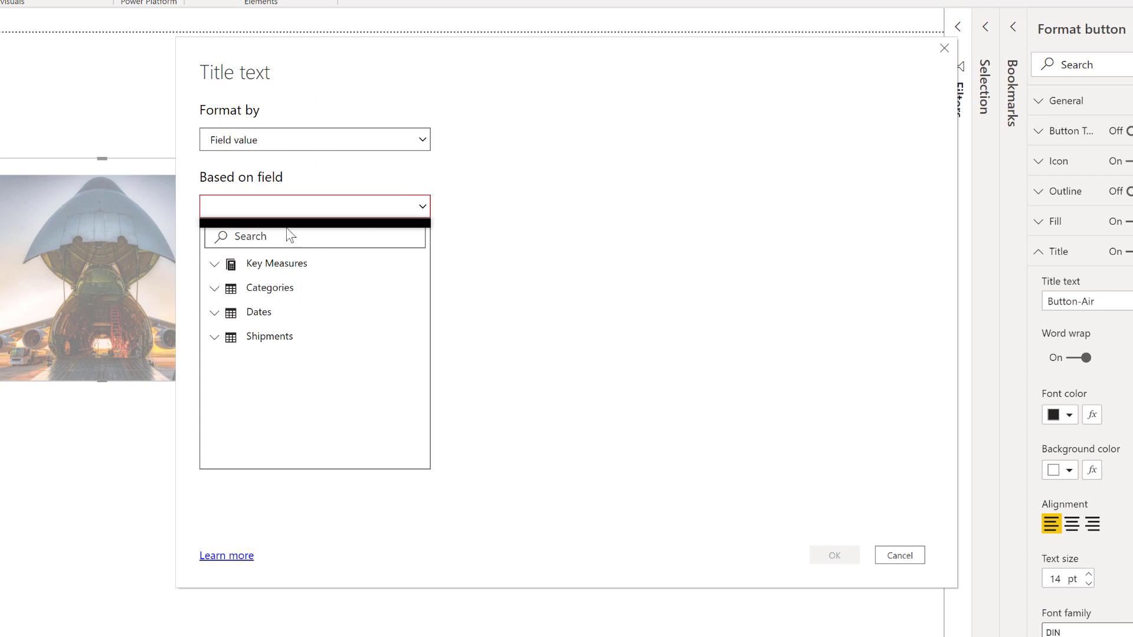
{"action": "left_click", "coordinate": [215, 266]}
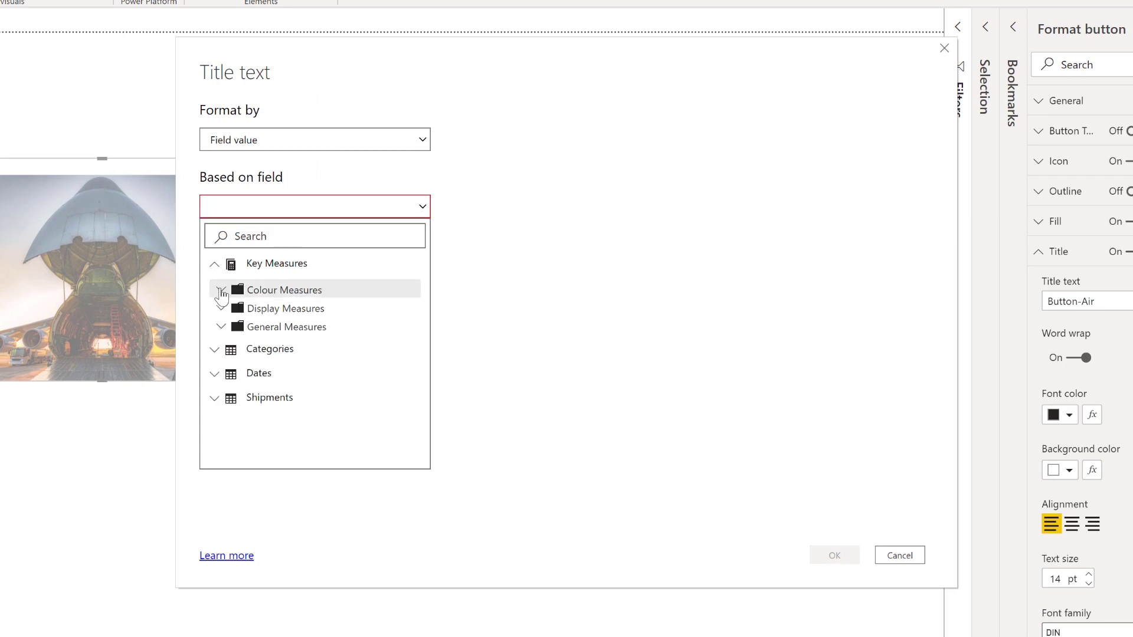
{"action": "left_click", "coordinate": [222, 292]}
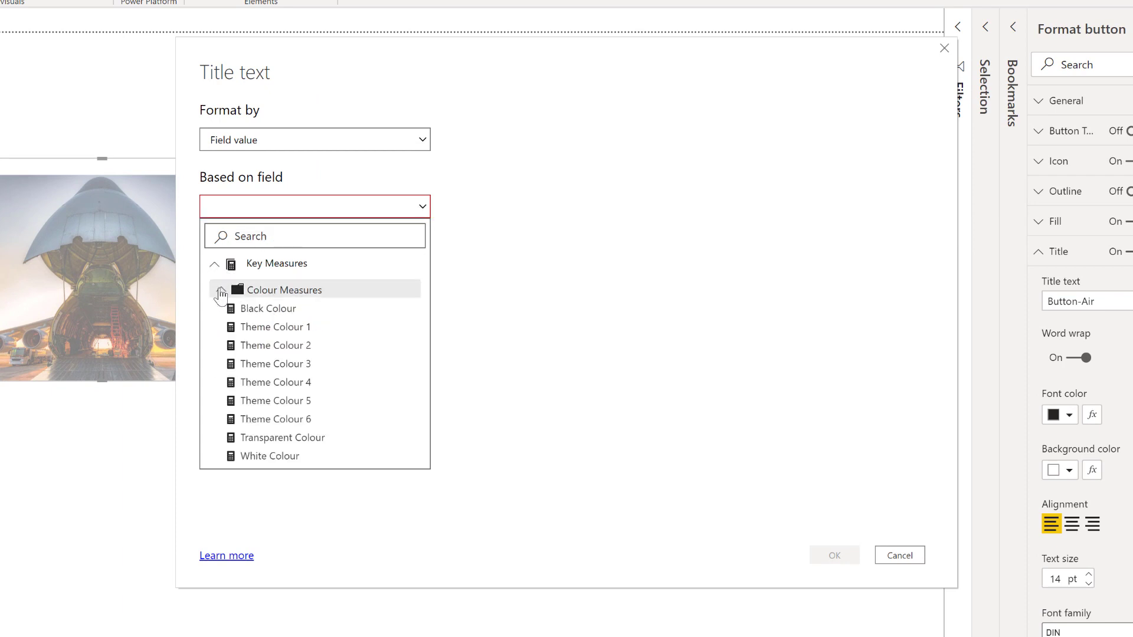
{"action": "left_click", "coordinate": [289, 439]}
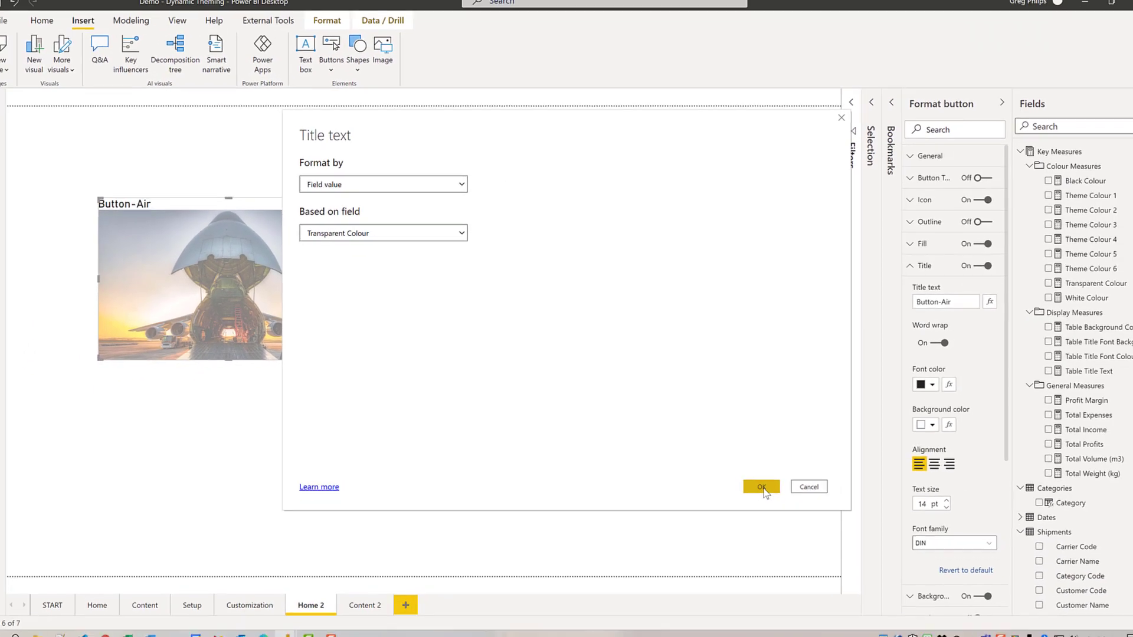
{"action": "left_click", "coordinate": [759, 485]}
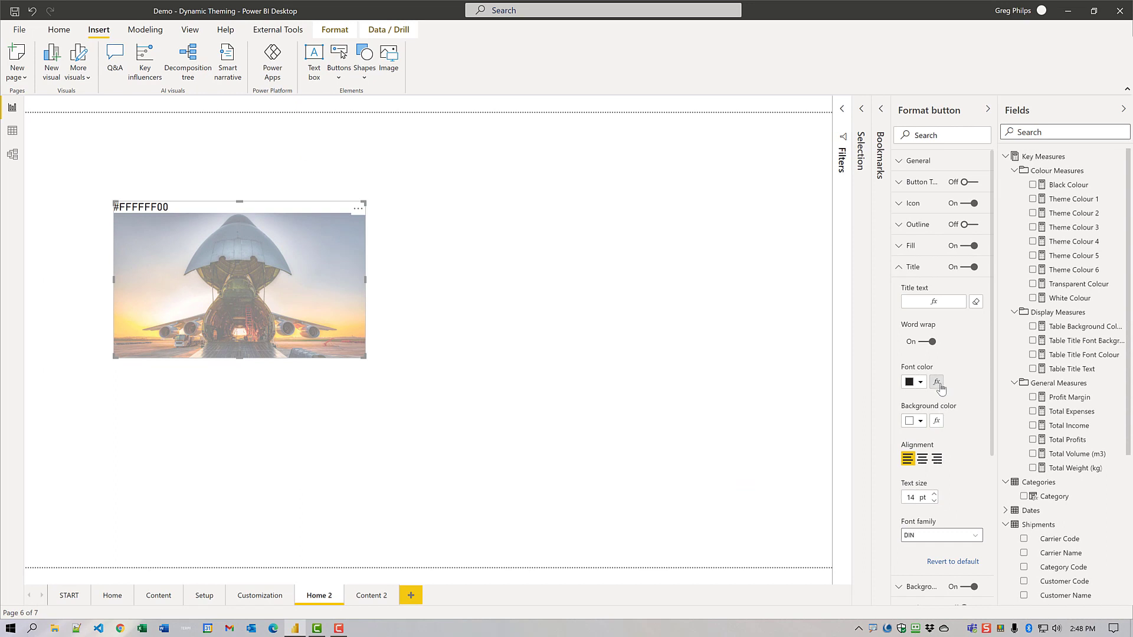
{"action": "left_click", "coordinate": [975, 302]}
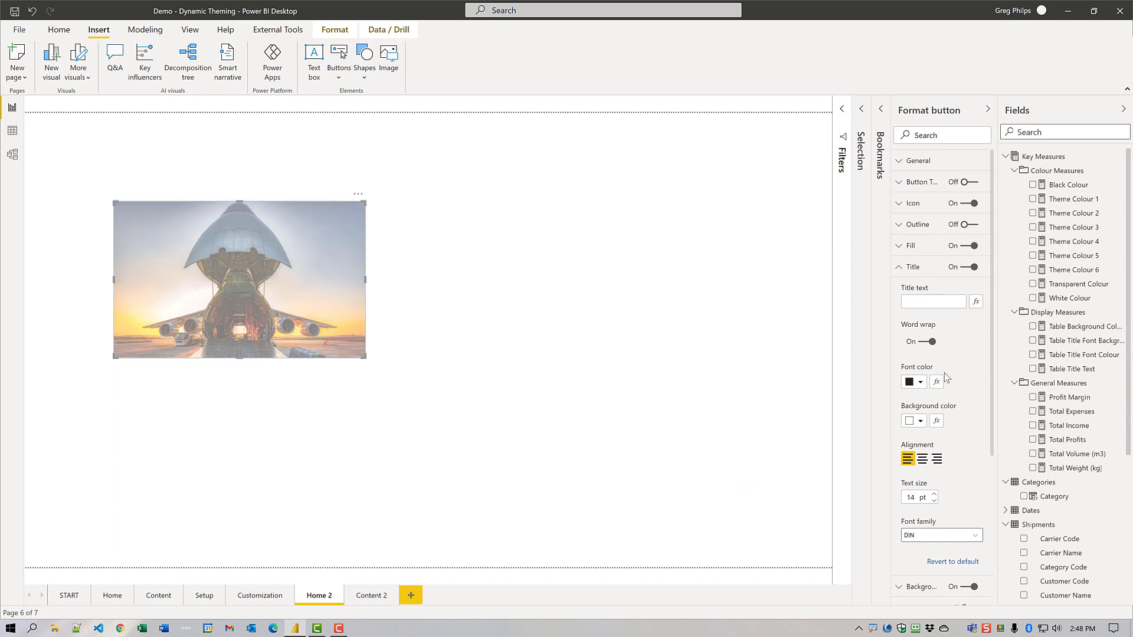
- Set the title font colour by field value to the Transparent Colour measure
{"action": "left_click", "coordinate": [936, 381]}
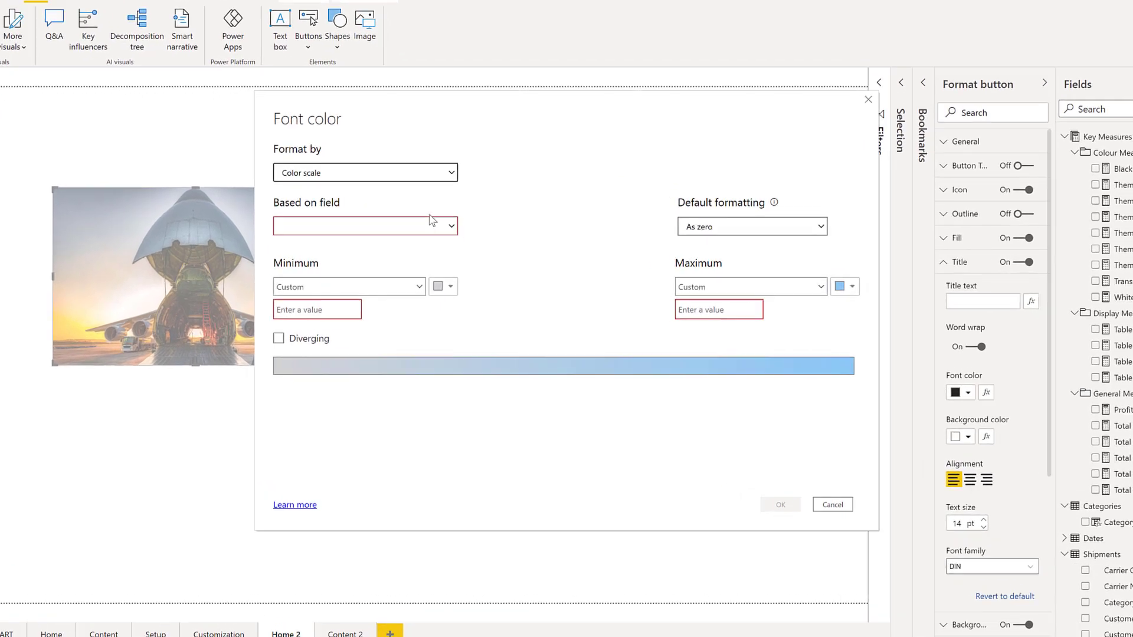
{"action": "left_click", "coordinate": [435, 227]}
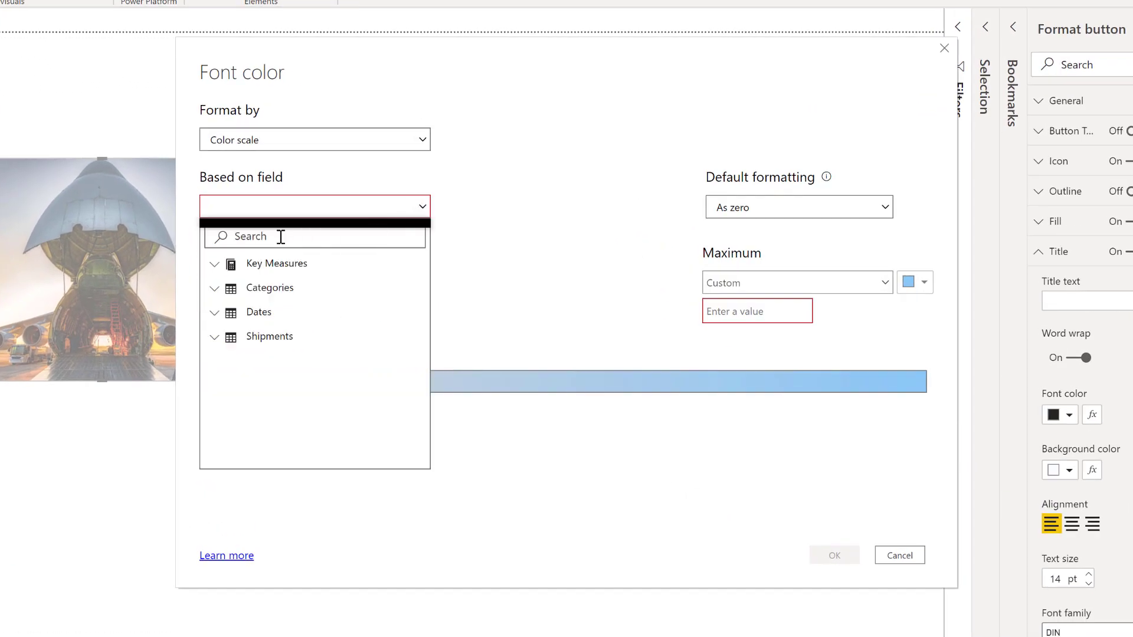
{"action": "left_click", "coordinate": [214, 264]}
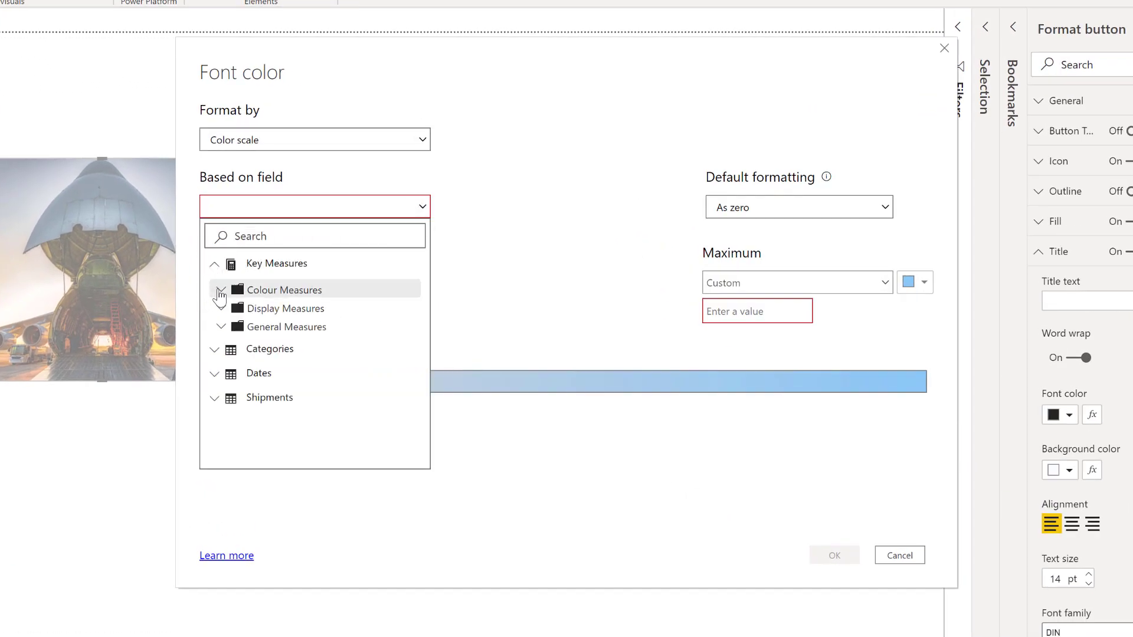
{"action": "left_click", "coordinate": [220, 291]}
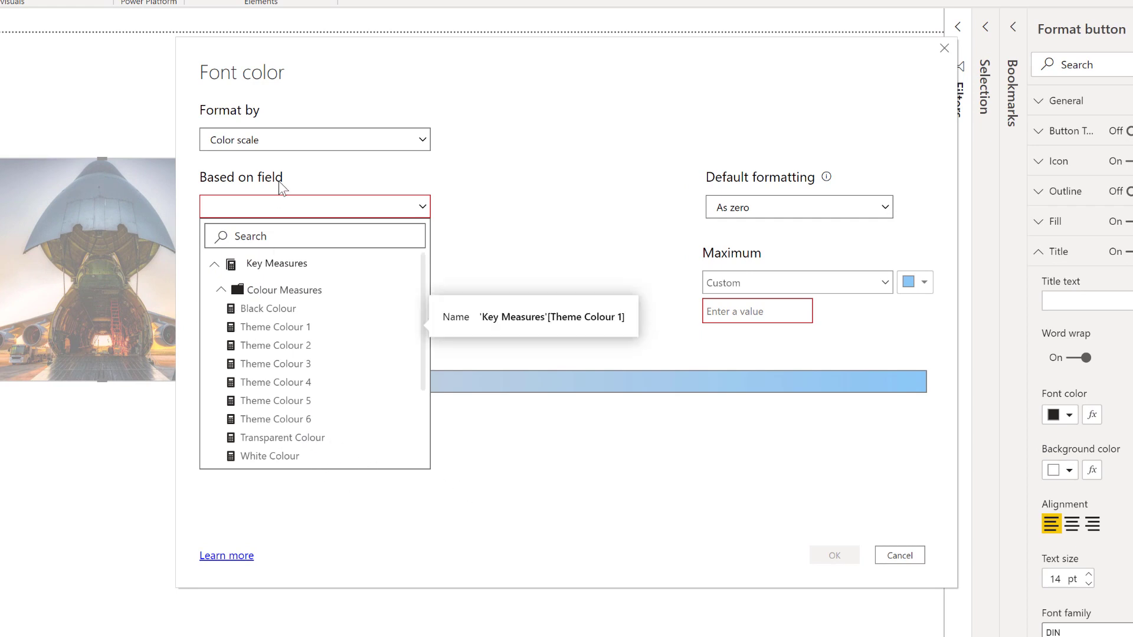
{"action": "left_click", "coordinate": [271, 146]}
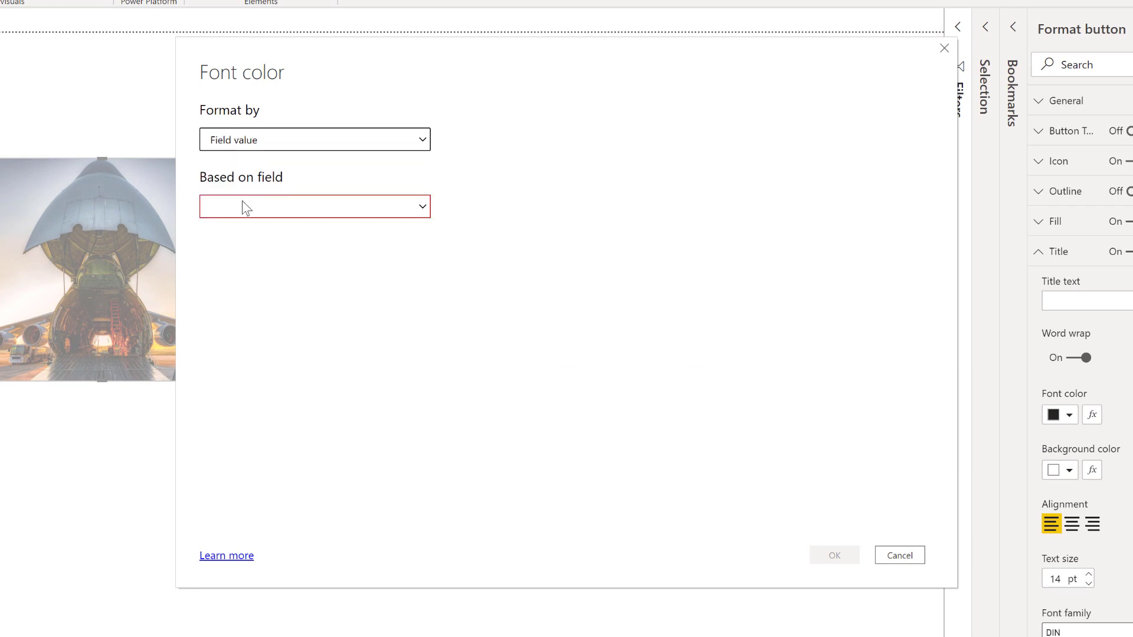
{"action": "left_click", "coordinate": [246, 209]}
{"action": "left_click", "coordinate": [214, 265]}
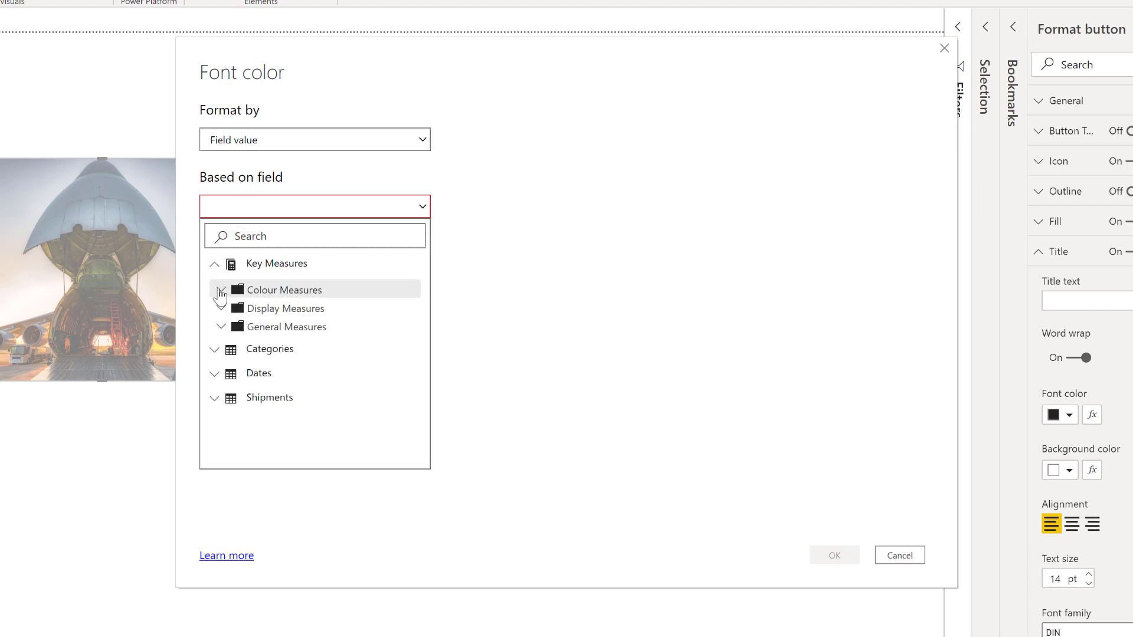
{"action": "left_click", "coordinate": [220, 291]}
{"action": "left_click", "coordinate": [285, 439]}
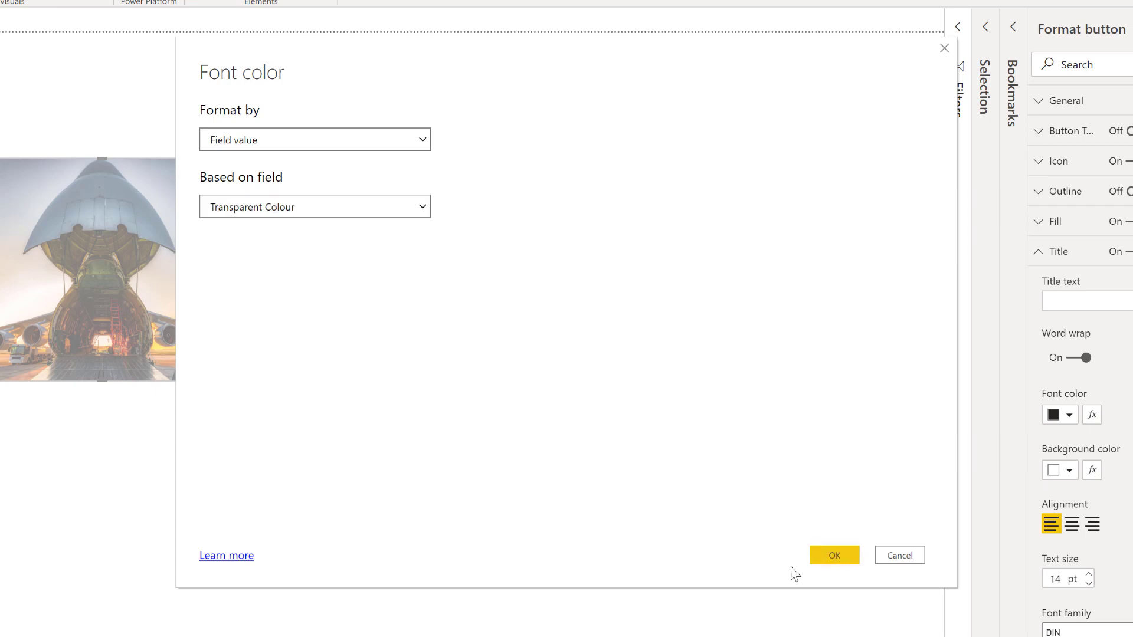
{"action": "left_click", "coordinate": [832, 555]}
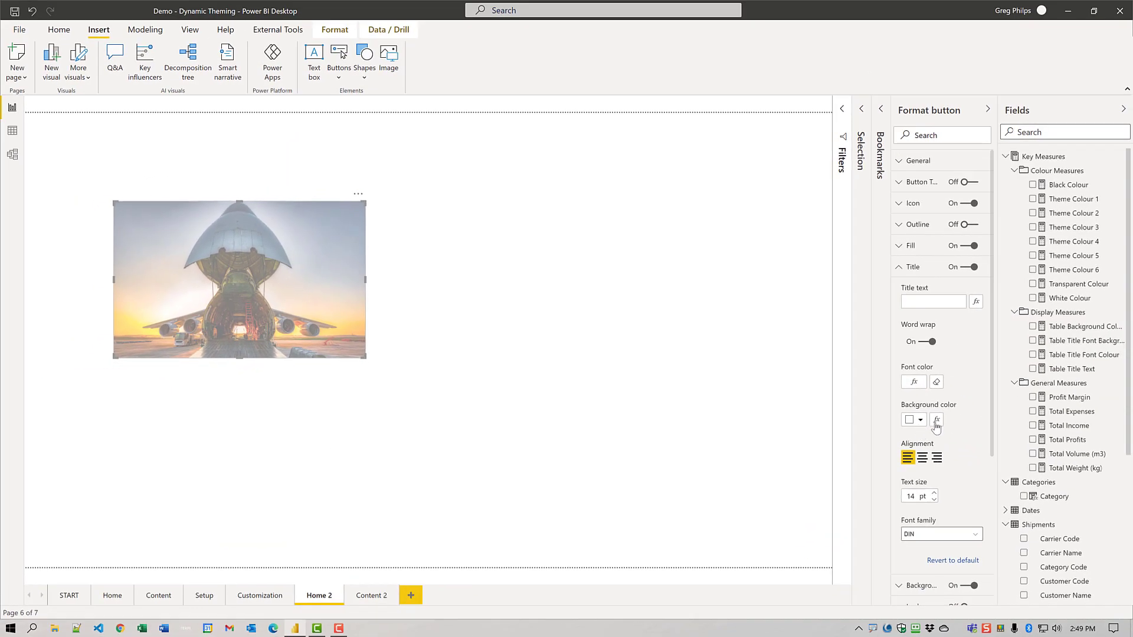
- Colour the air button's title background by field value from Theme Colour 6 and enter Button-Air as its title text
{"action": "left_click", "coordinate": [936, 421]}
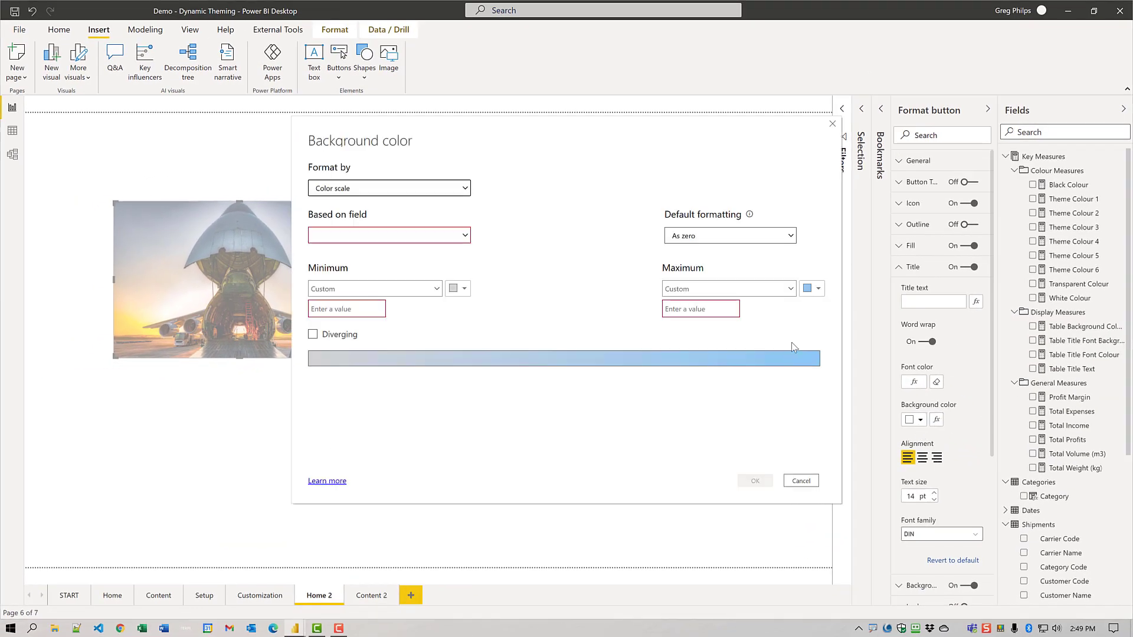
{"action": "left_click", "coordinate": [455, 189]}
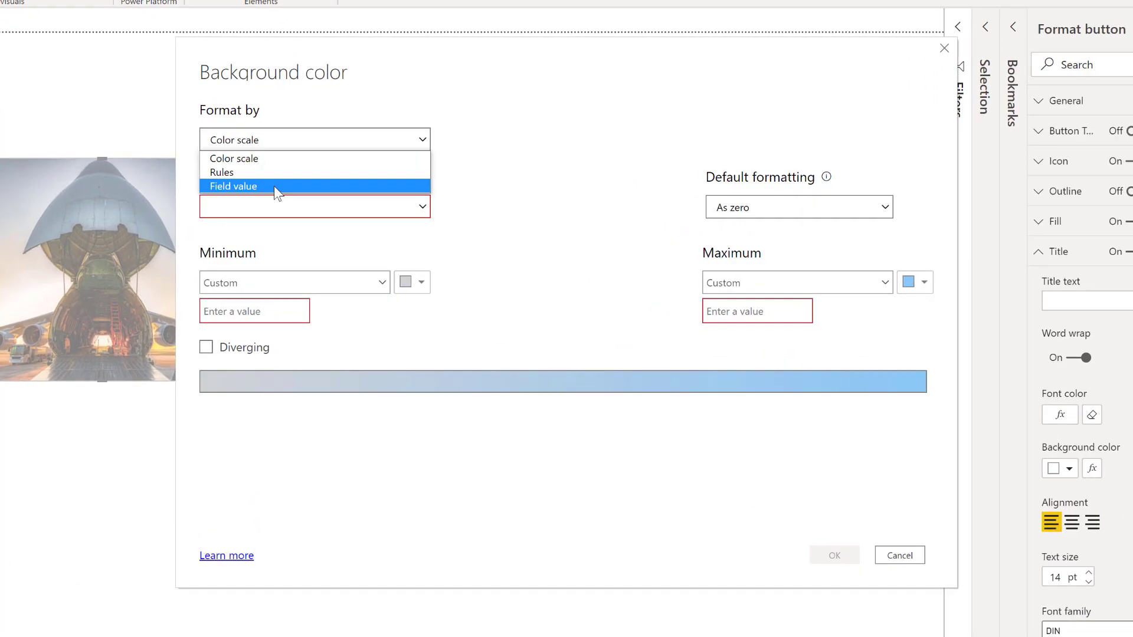
{"action": "left_click", "coordinate": [274, 186]}
{"action": "left_click", "coordinate": [259, 206]}
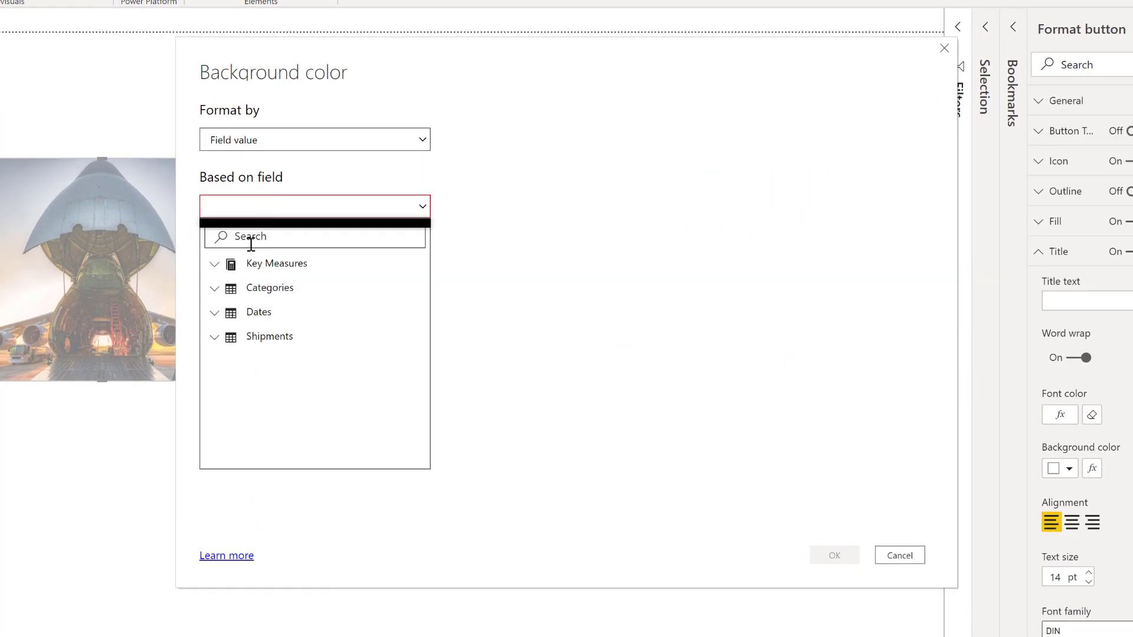
{"action": "left_click", "coordinate": [214, 263]}
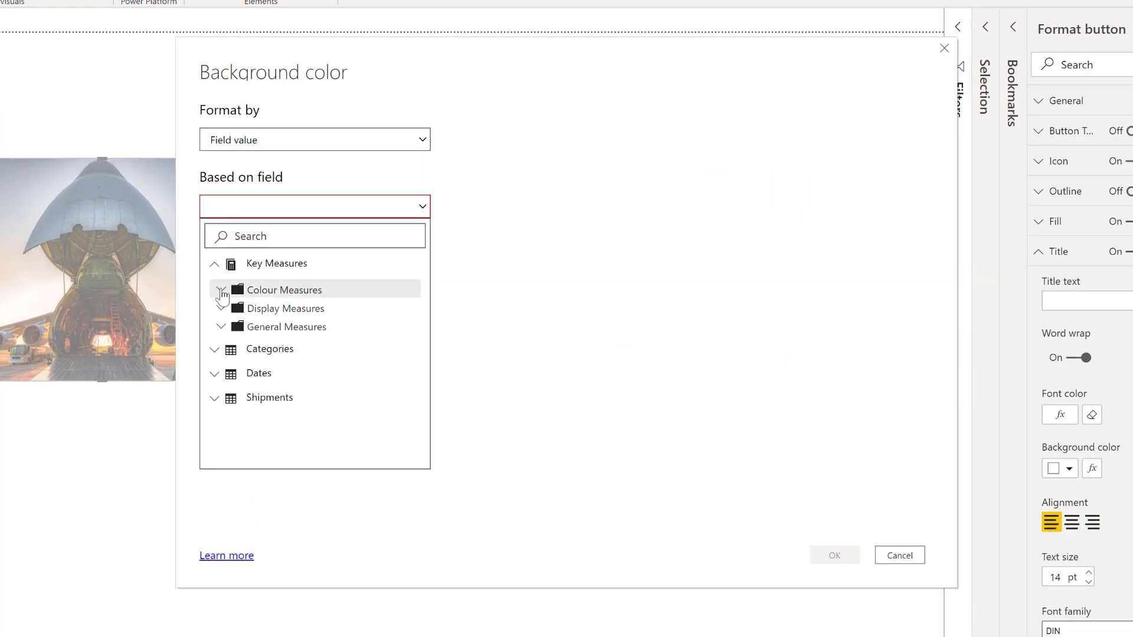
{"action": "left_click", "coordinate": [222, 291]}
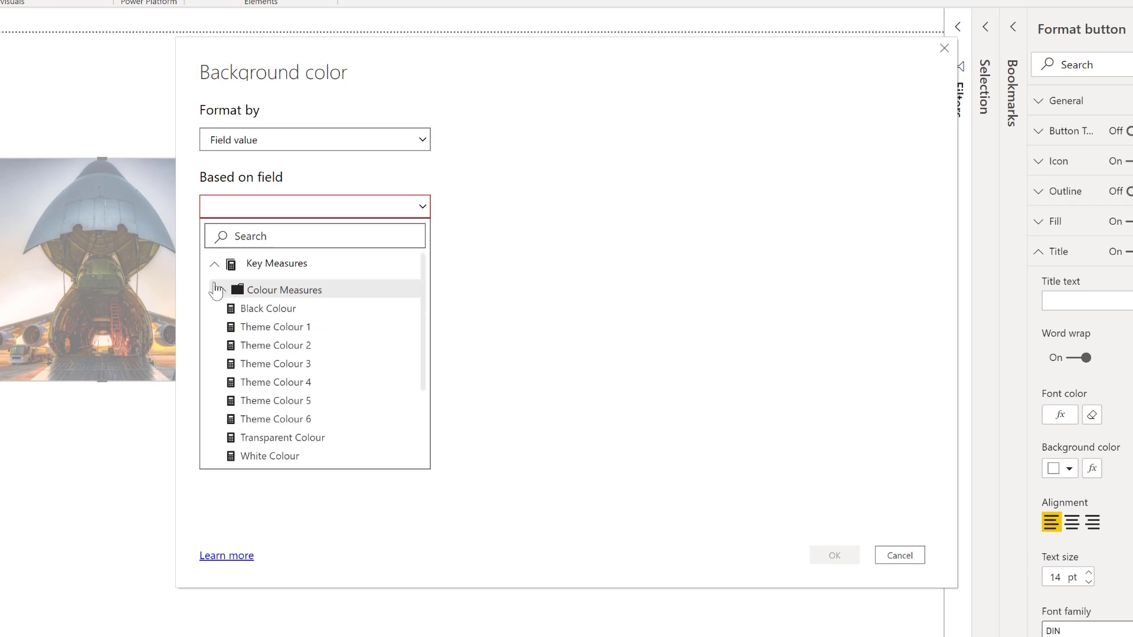
{"action": "left_click", "coordinate": [289, 420]}
{"action": "left_click", "coordinate": [824, 557]}
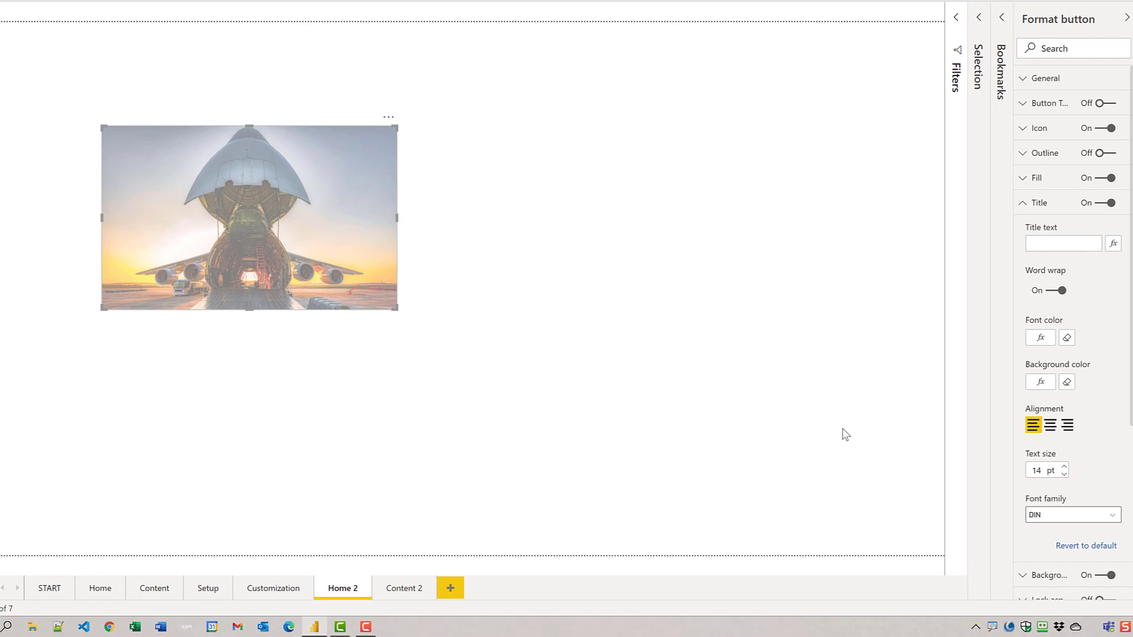
{"action": "left_click", "coordinate": [1072, 246]}
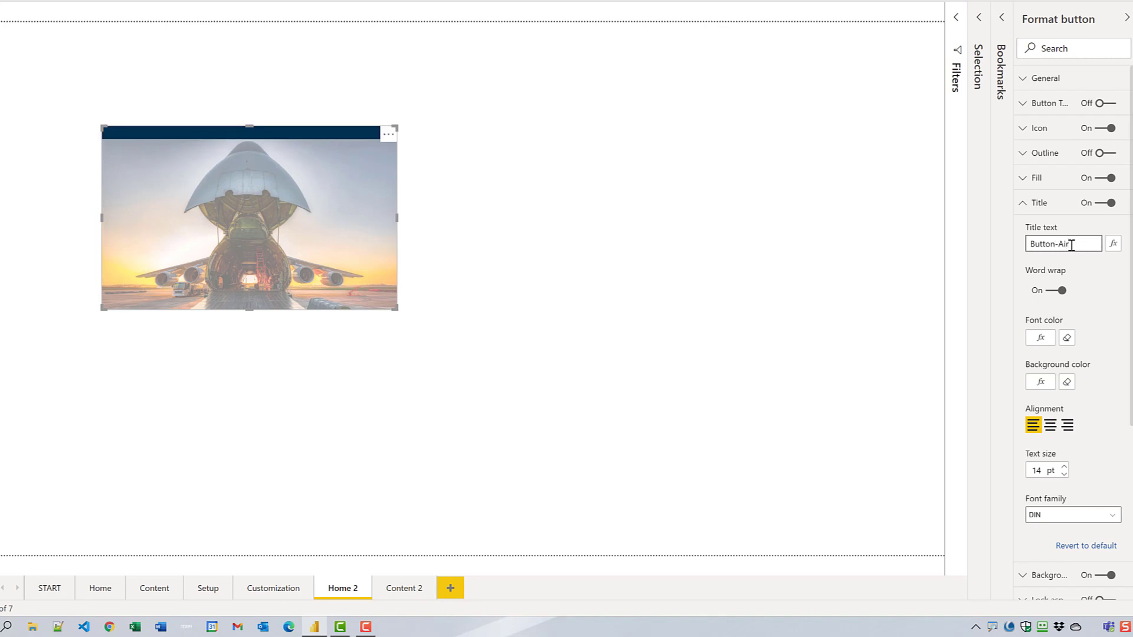
{"action": "left_click", "coordinate": [560, 140]}
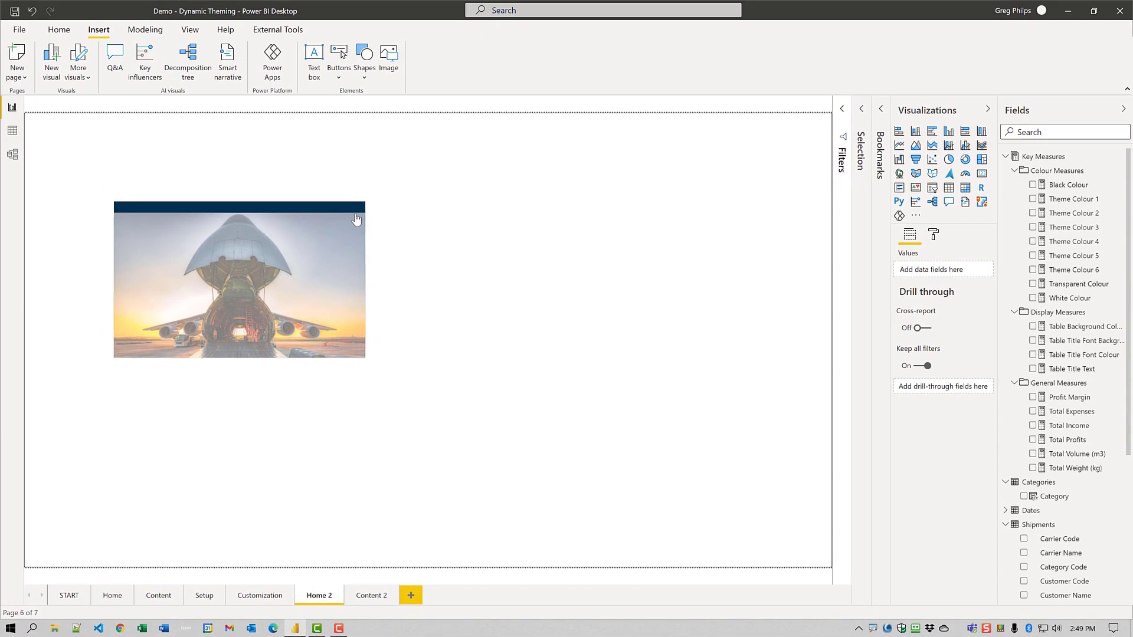
- Copy the airplane image button and paste it three times
{"action": "left_click", "coordinate": [358, 210]}
{"action": "left_click", "coordinate": [83, 43]}
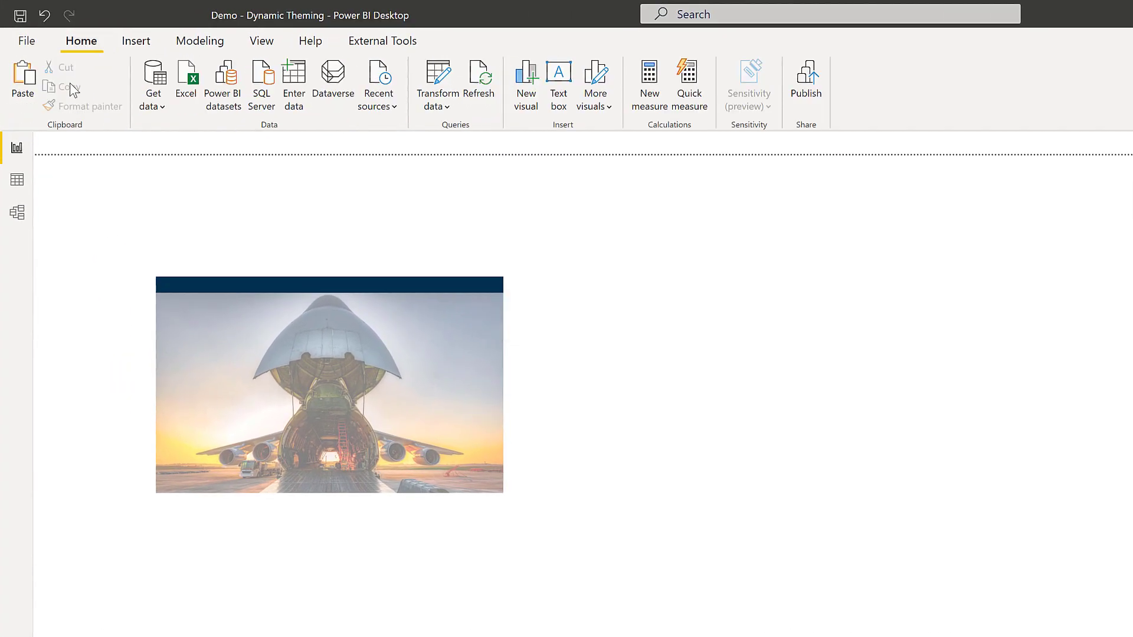
{"action": "left_click", "coordinate": [322, 366]}
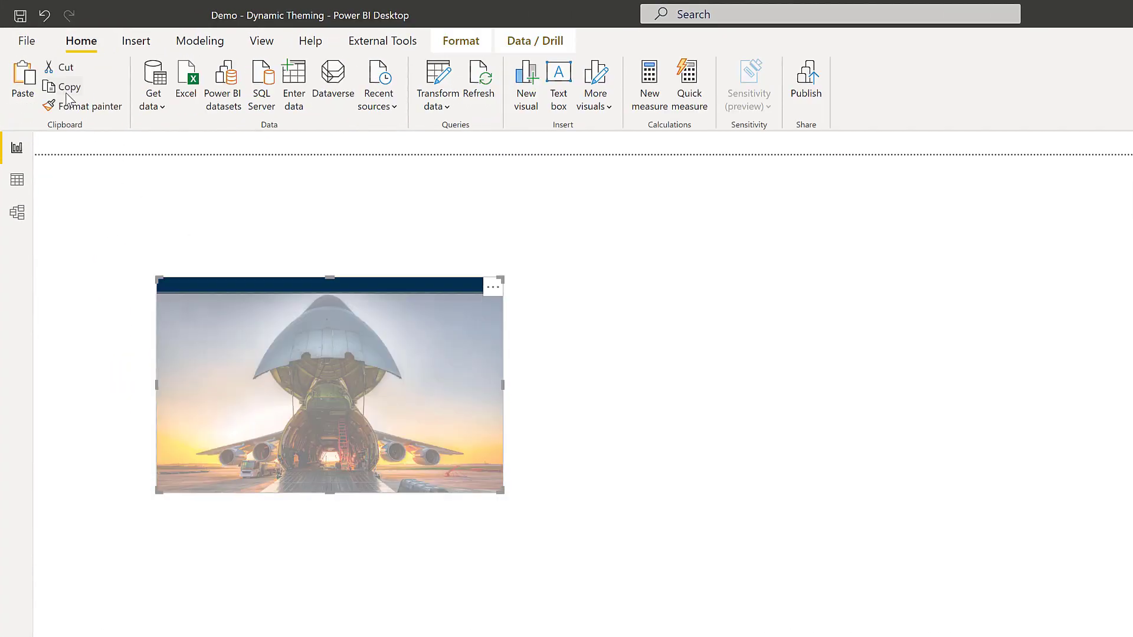
{"action": "left_click", "coordinate": [23, 82]}
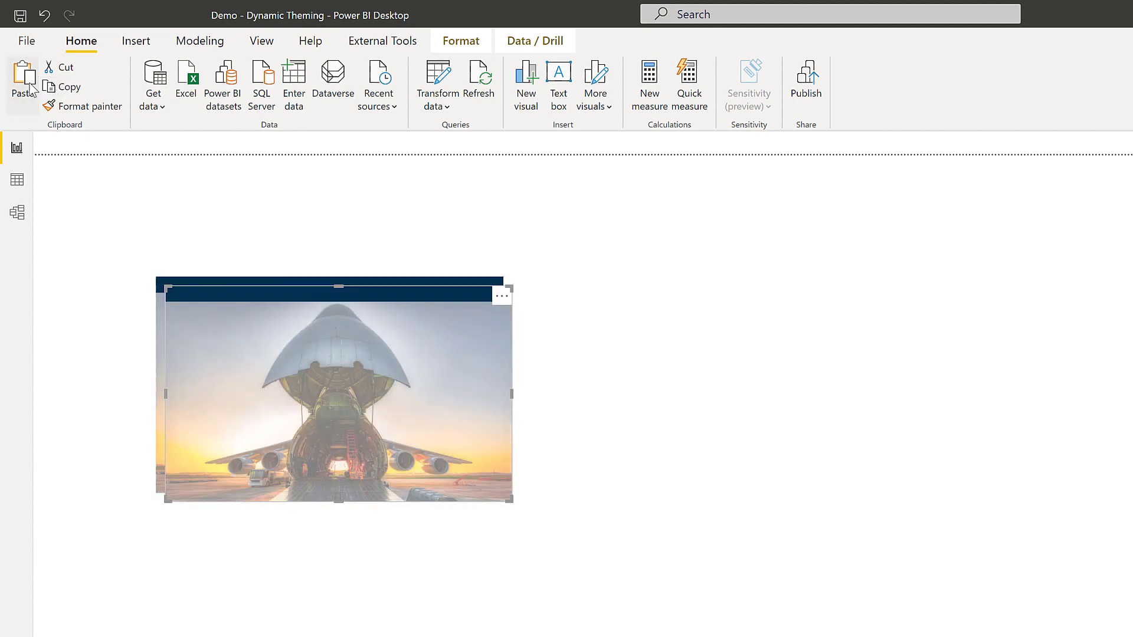
{"action": "left_click", "coordinate": [22, 83]}
{"action": "left_click", "coordinate": [23, 83]}
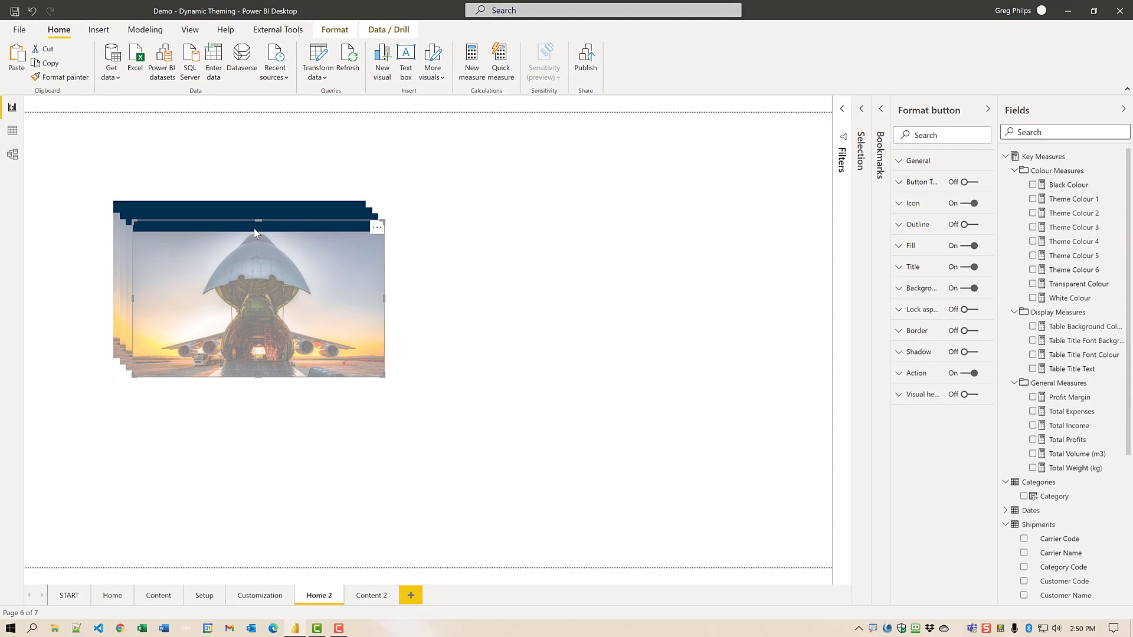
- Arrange the four airplane buttons into a two-by-two grid on Home 2
{"action": "left_click_drag", "start_coordinate": [389, 338], "coordinate": [713, 514]}
{"action": "left_click_drag", "start_coordinate": [518, 378], "coordinate": [564, 415]}
{"action": "left_click_drag", "start_coordinate": [321, 231], "coordinate": [583, 211]}
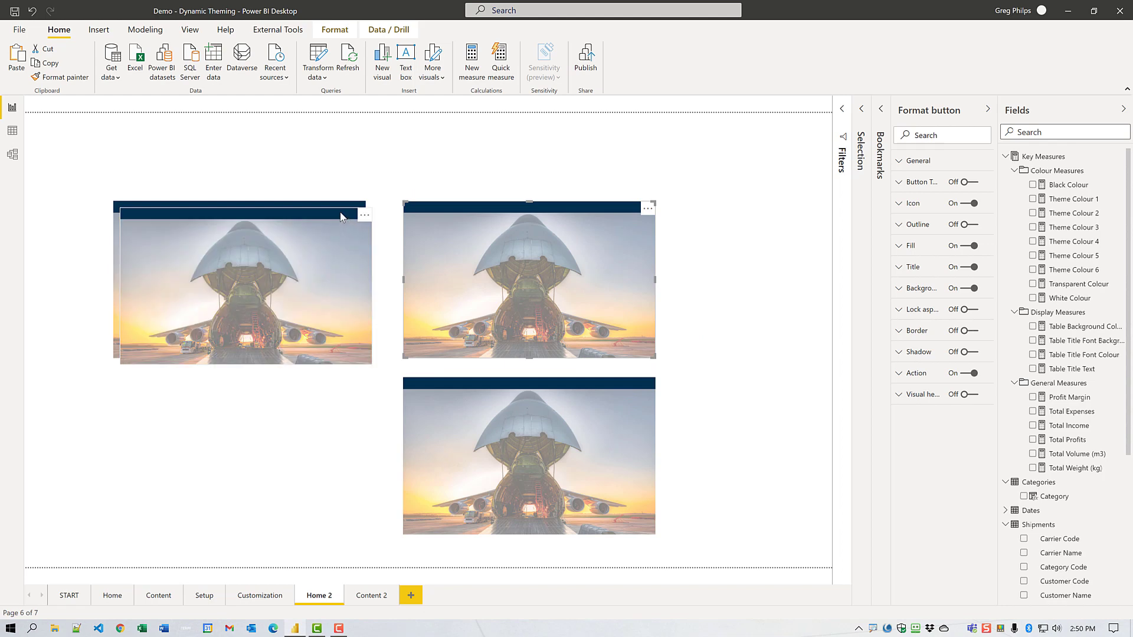
{"action": "left_click_drag", "start_coordinate": [340, 217], "coordinate": [332, 386]}
- Replace the top-right button's fill image with the sea-shipping picture, set to Fit
{"action": "left_click", "coordinate": [502, 272]}
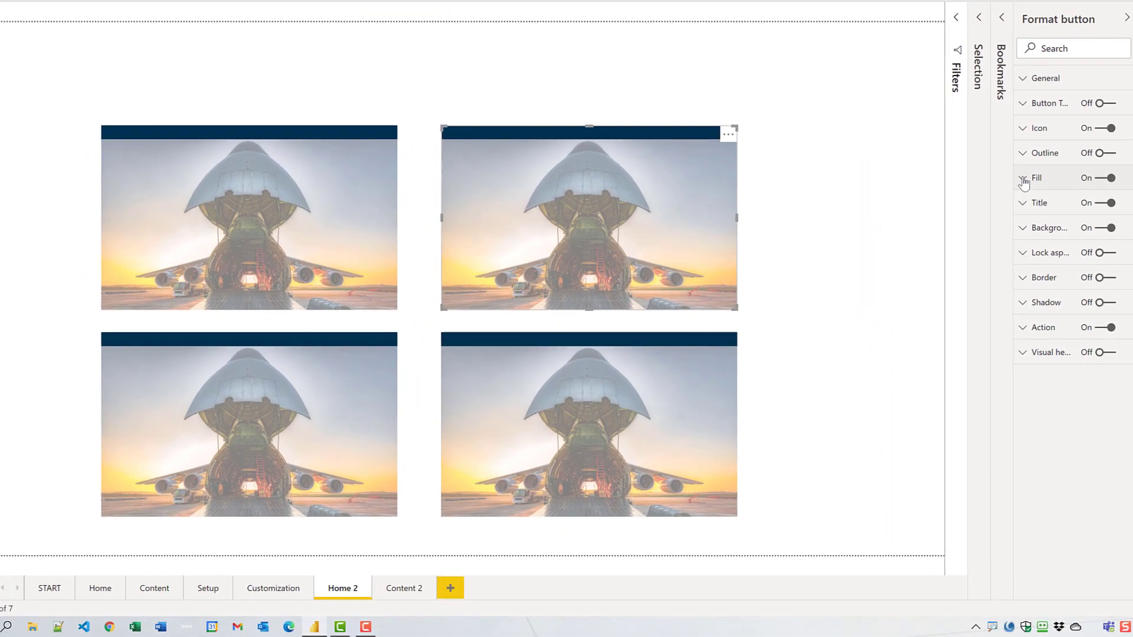
{"action": "left_click", "coordinate": [1024, 180]}
{"action": "left_click", "coordinate": [1114, 317]}
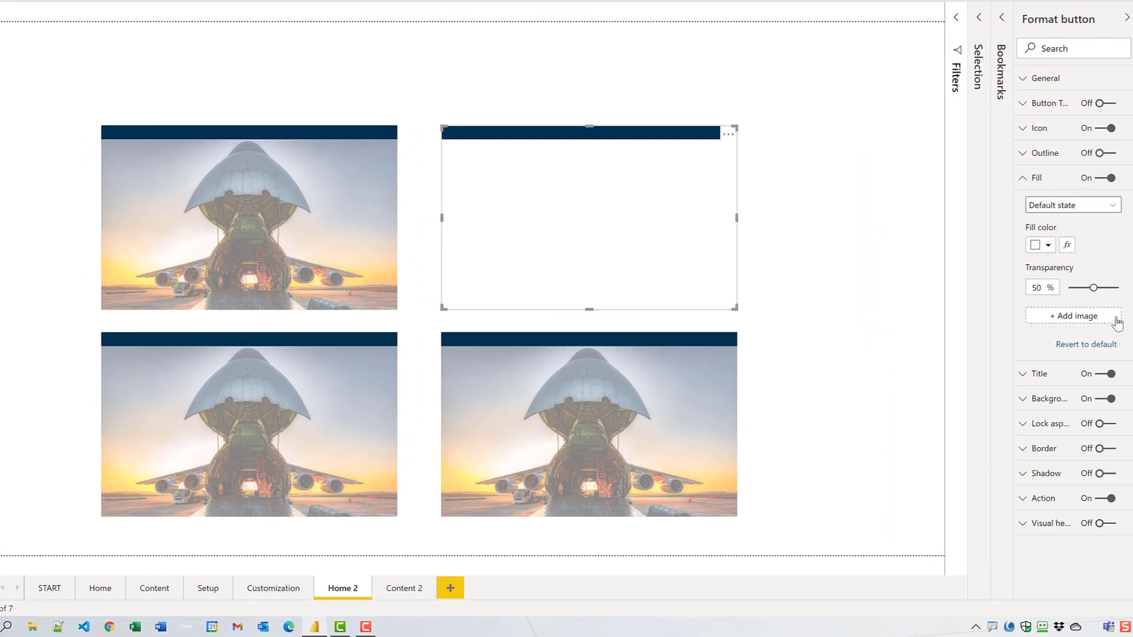
{"action": "left_click", "coordinate": [1089, 318]}
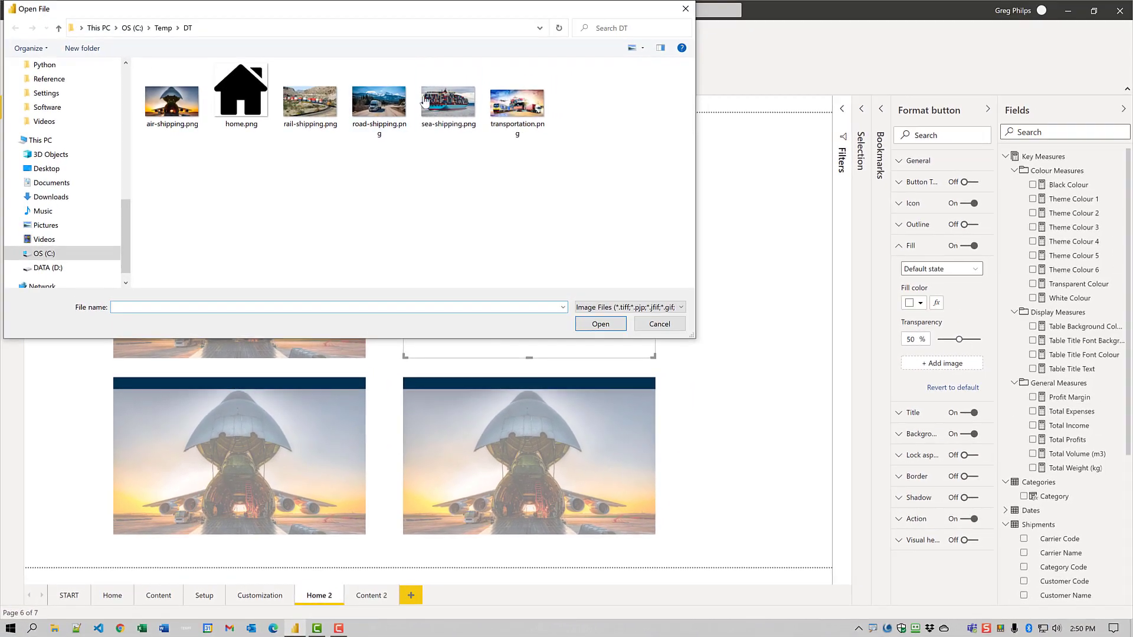
{"action": "left_click", "coordinate": [490, 17]}
{"action": "double_click", "coordinate": [444, 107]}
{"action": "left_click", "coordinate": [935, 396]}
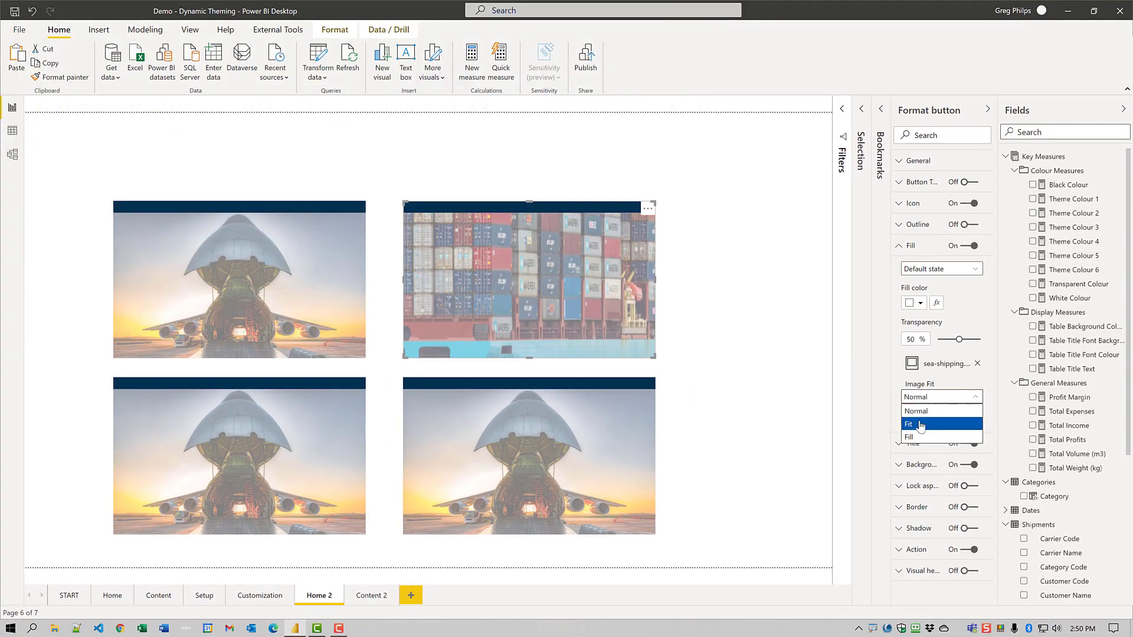
{"action": "left_click", "coordinate": [922, 424]}
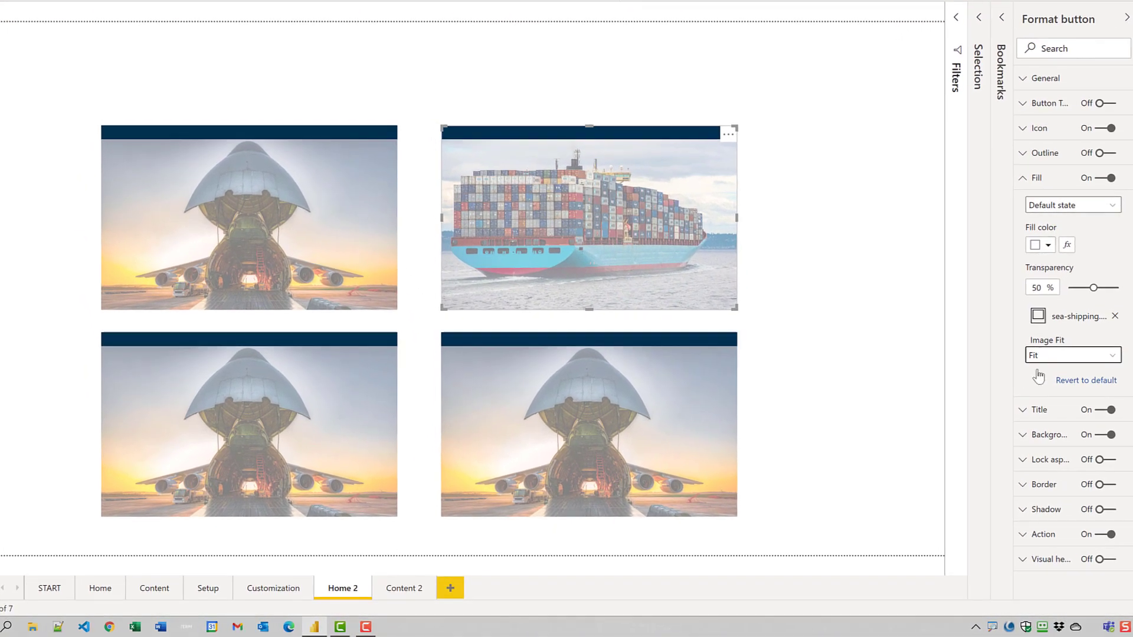
{"action": "left_click", "coordinate": [1029, 177]}
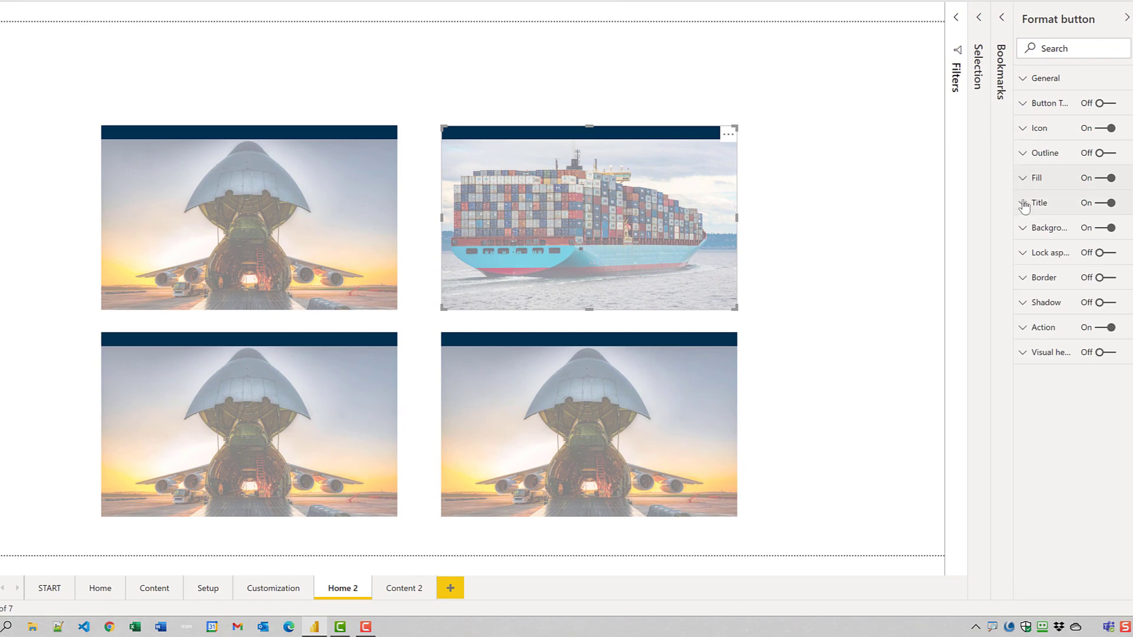
- Retitle the button Button-Sea and colour its title background by the Theme Colour 5 measure
{"action": "left_click", "coordinate": [1023, 204]}
{"action": "left_click", "coordinate": [1076, 244]}
{"action": "key", "text": "BackSpace"}
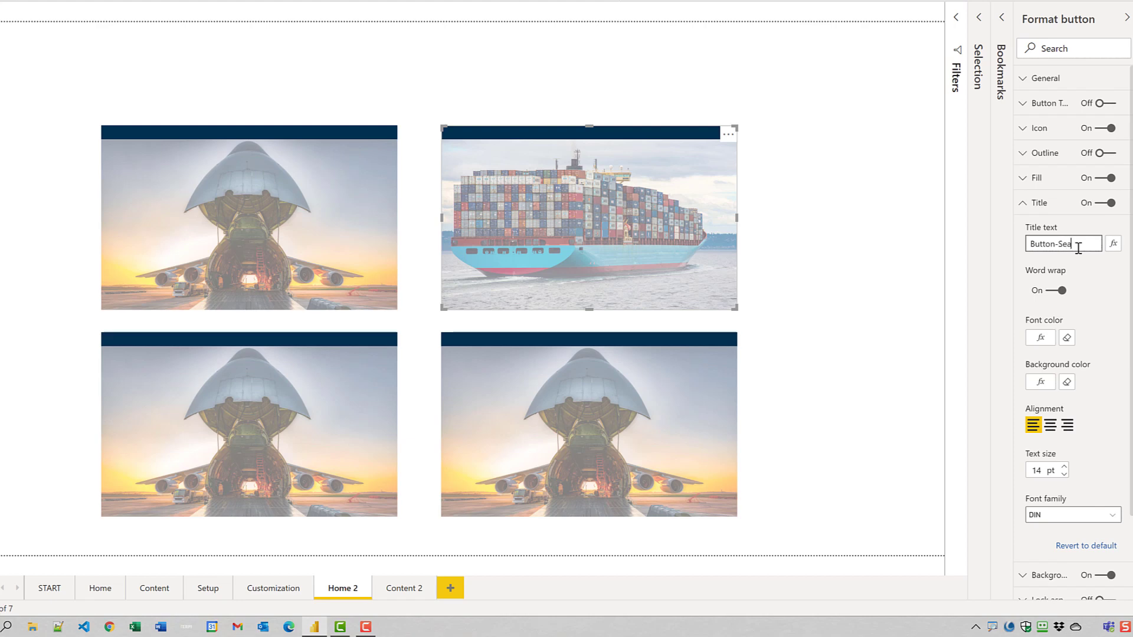
{"action": "left_click", "coordinate": [1040, 381]}
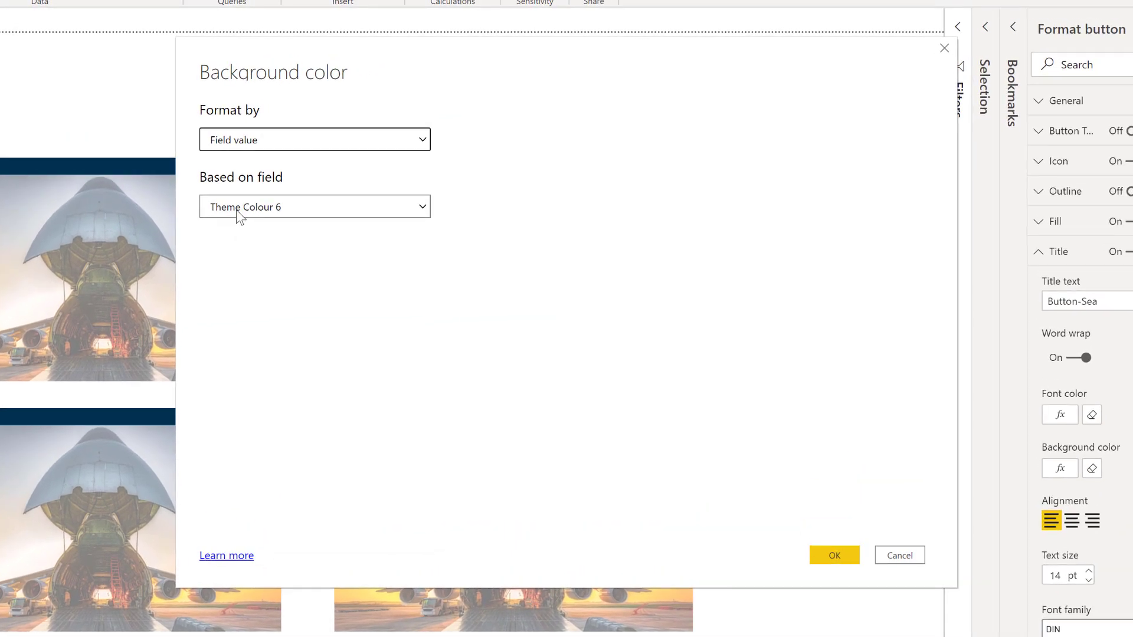
{"action": "left_click", "coordinate": [346, 173]}
{"action": "left_click", "coordinate": [214, 267]}
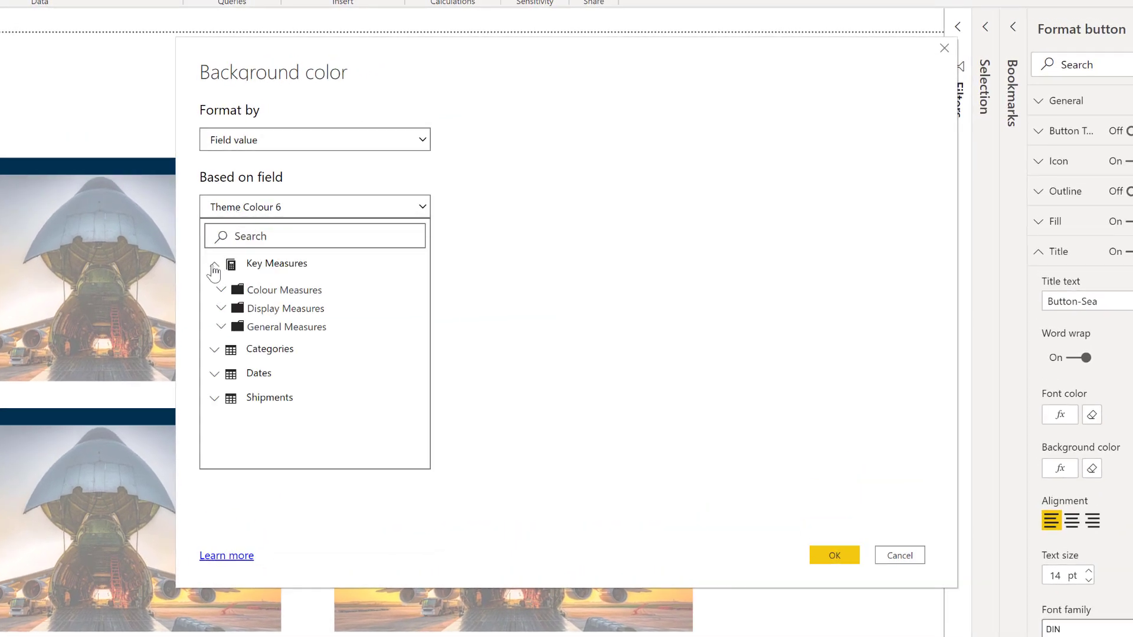
{"action": "left_click", "coordinate": [220, 292]}
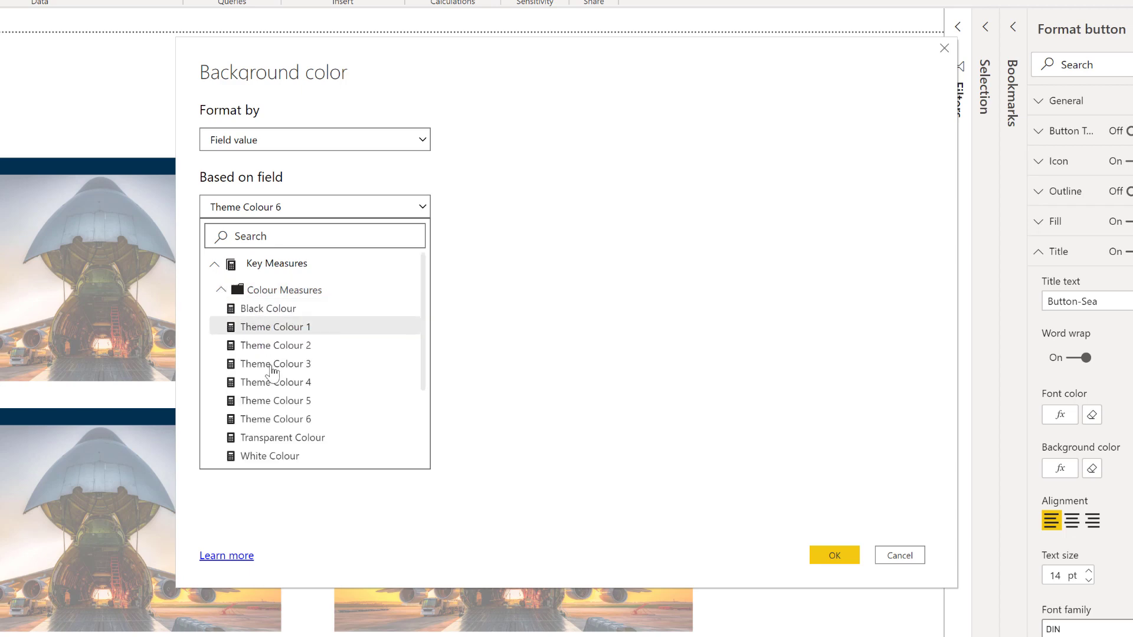
{"action": "left_click", "coordinate": [298, 401]}
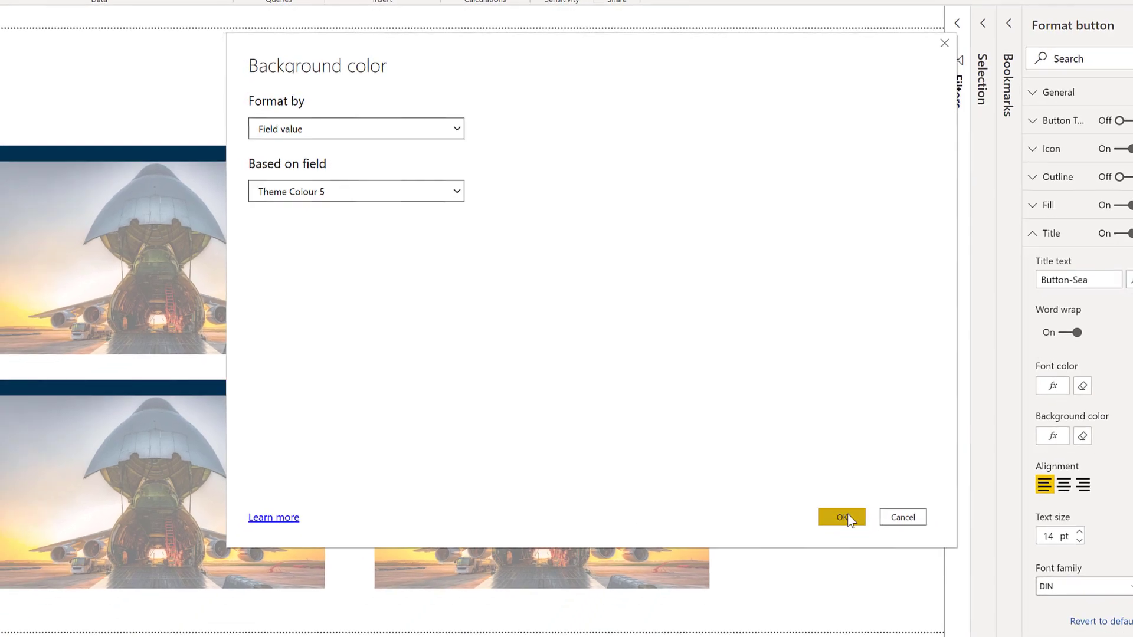
{"action": "left_click", "coordinate": [834, 555]}
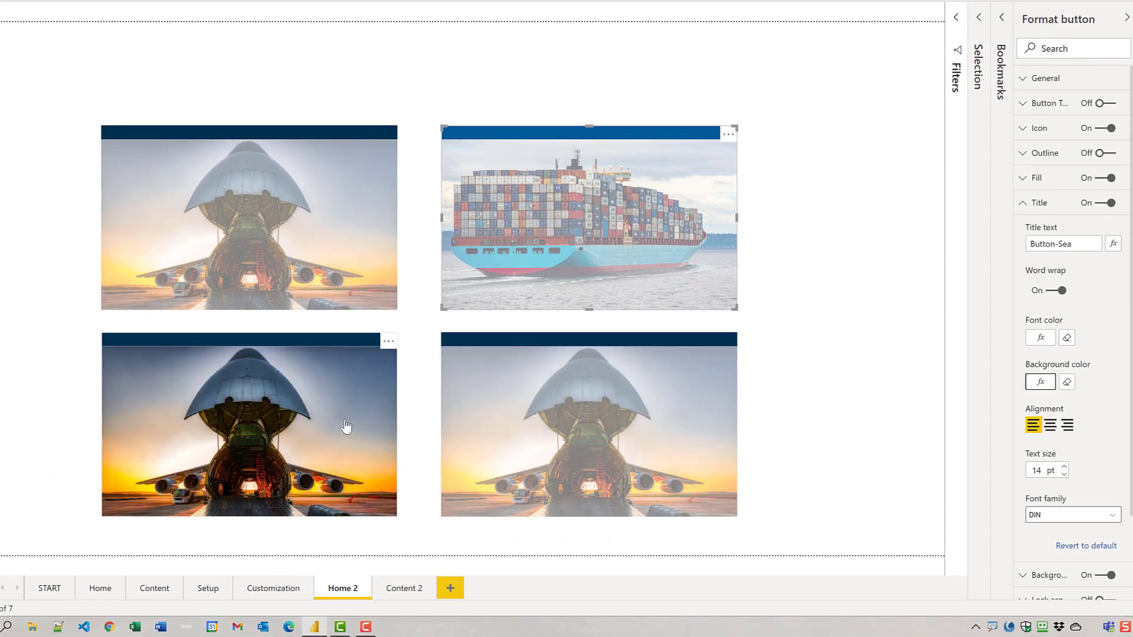
{"action": "left_click", "coordinate": [346, 426]}
- Replace the bottom-left button's fill image with the road-shipping truck picture, set to Fit
{"action": "left_click", "coordinate": [1024, 205]}
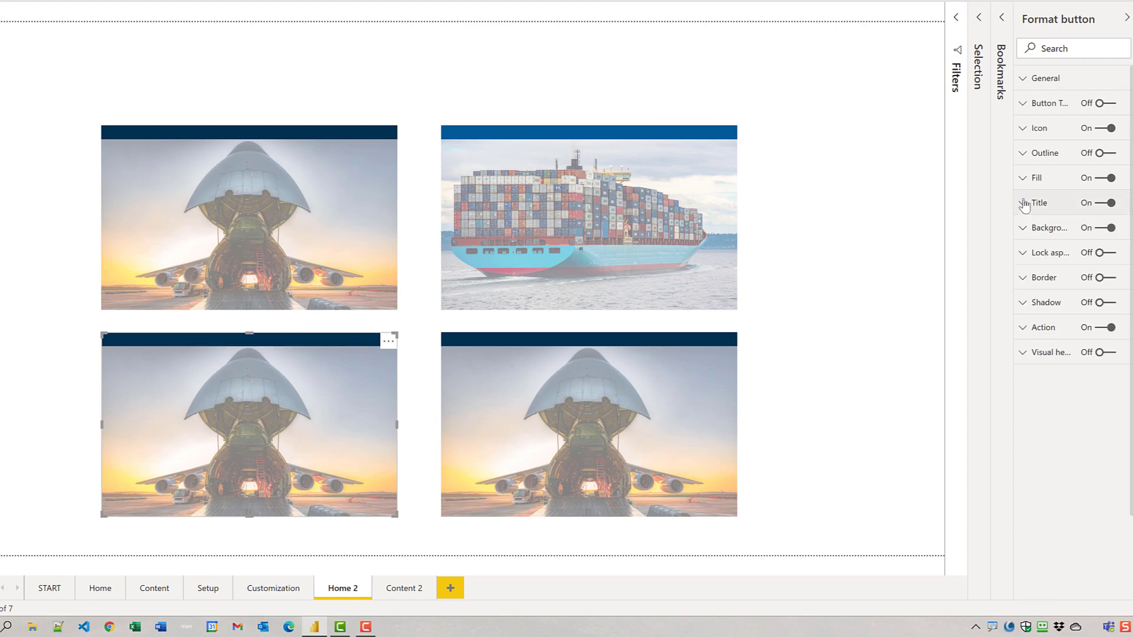
{"action": "left_click", "coordinate": [1023, 177]}
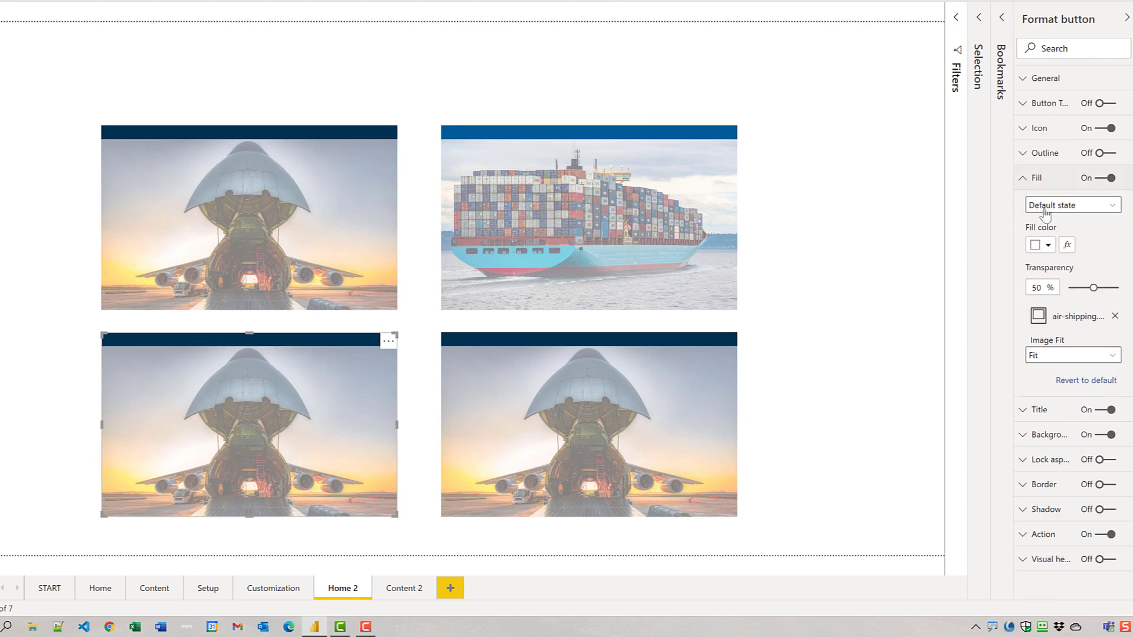
{"action": "left_click", "coordinate": [1114, 317]}
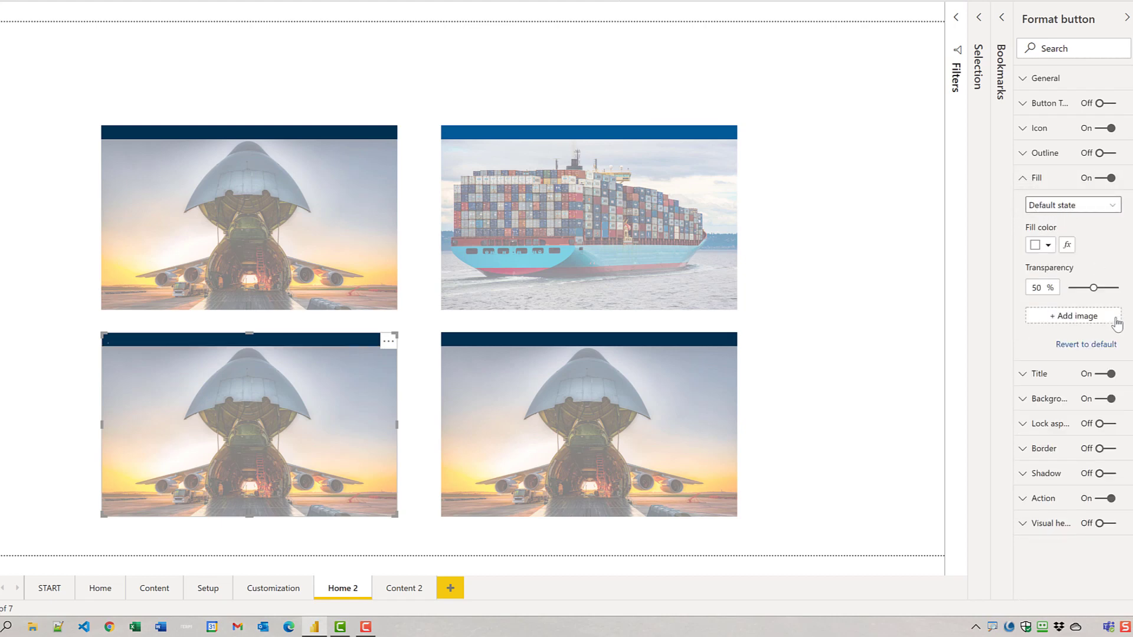
{"action": "left_click", "coordinate": [1069, 318]}
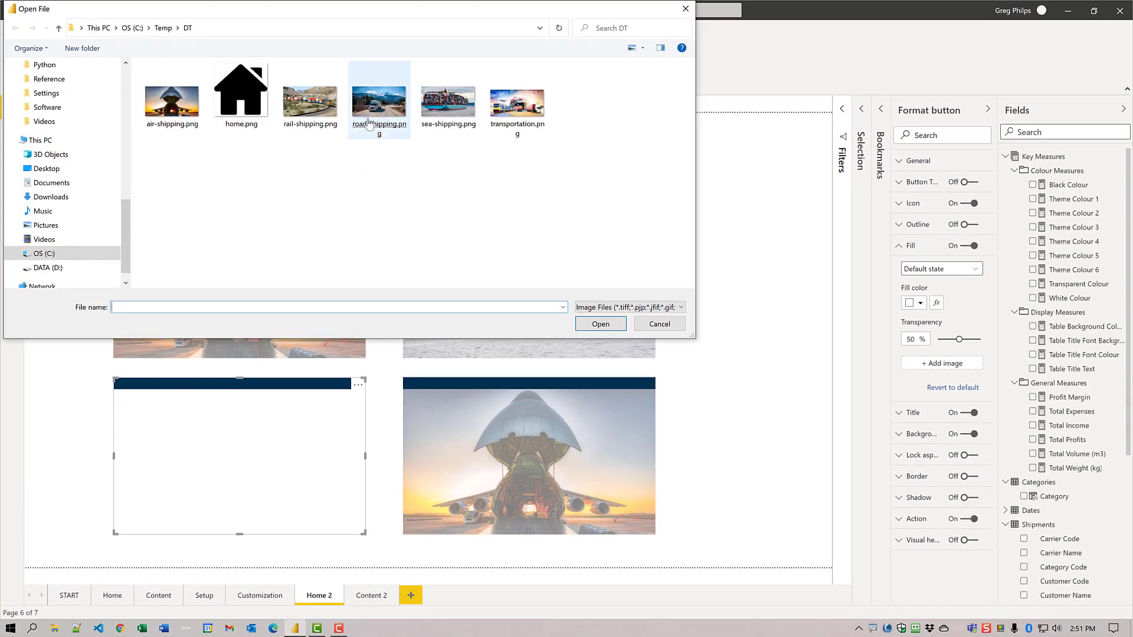
{"action": "double_click", "coordinate": [369, 118]}
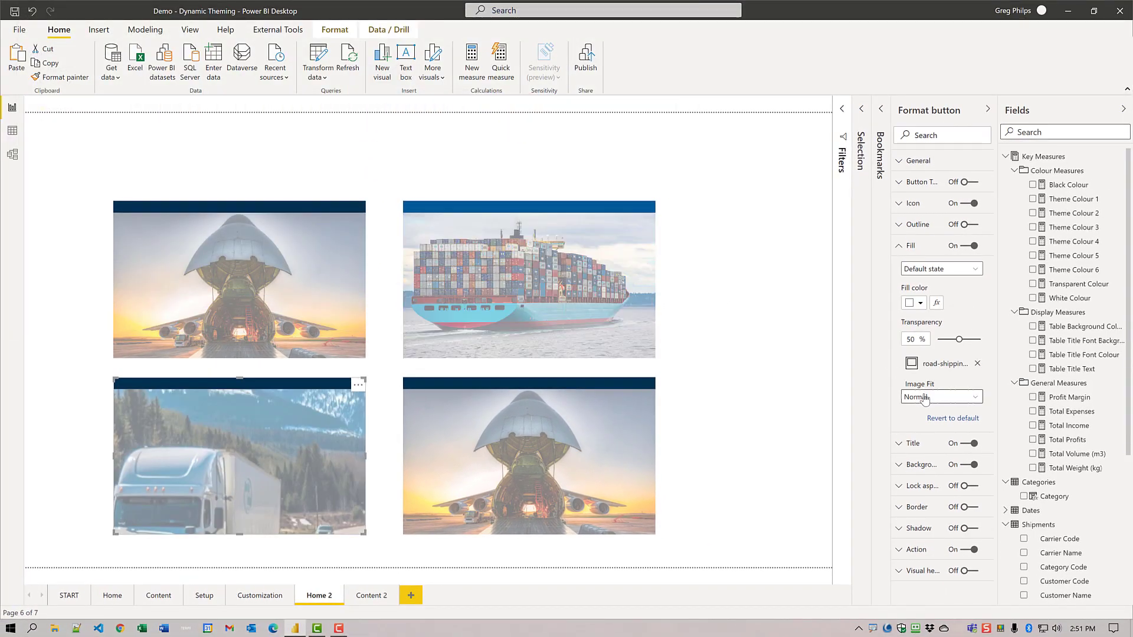
{"action": "left_click", "coordinate": [925, 397]}
{"action": "left_click", "coordinate": [920, 437]}
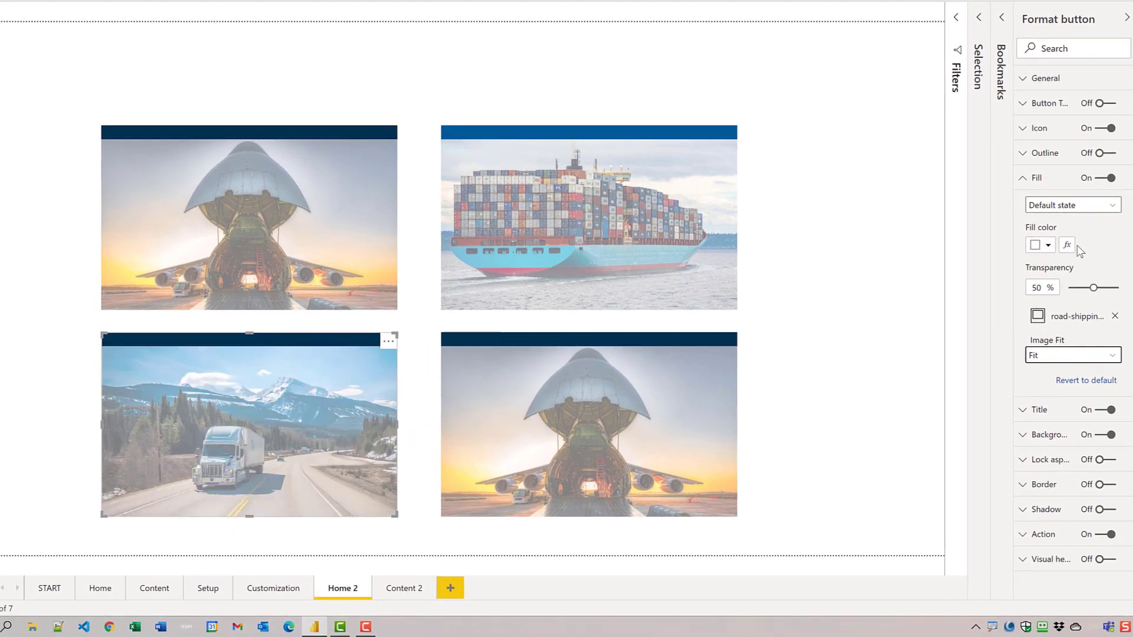
{"action": "left_click", "coordinate": [1023, 179]}
- Colour the truck button's title background by Key Measures > Colour Measures > Theme Colour 3
{"action": "left_click", "coordinate": [1023, 204]}
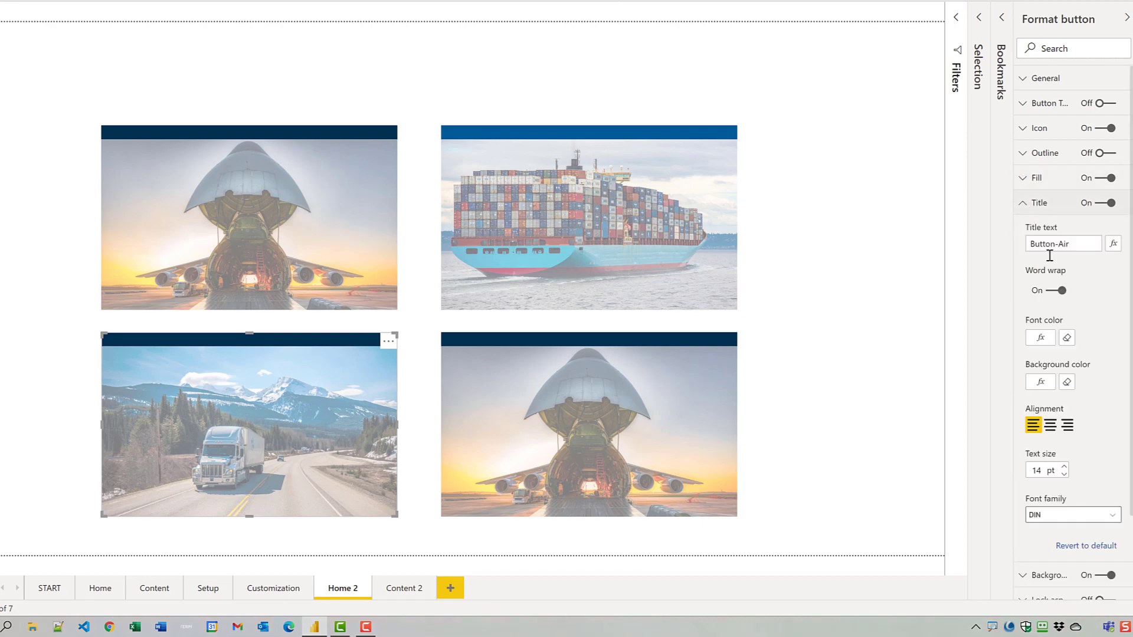
{"action": "left_click", "coordinate": [1040, 381]}
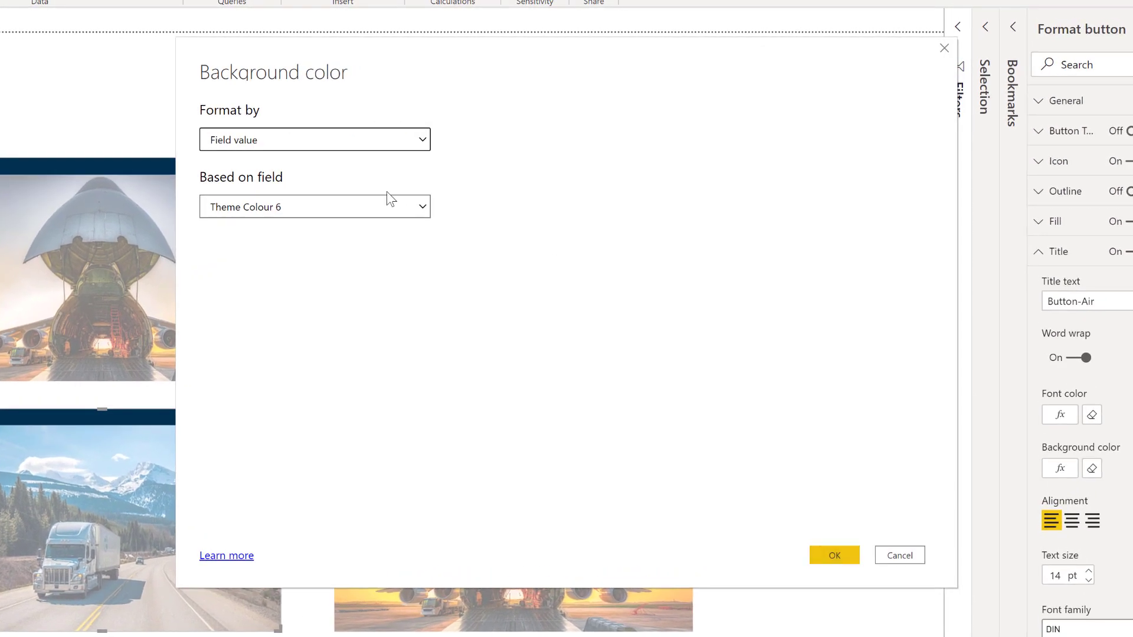
{"action": "left_click", "coordinate": [367, 206]}
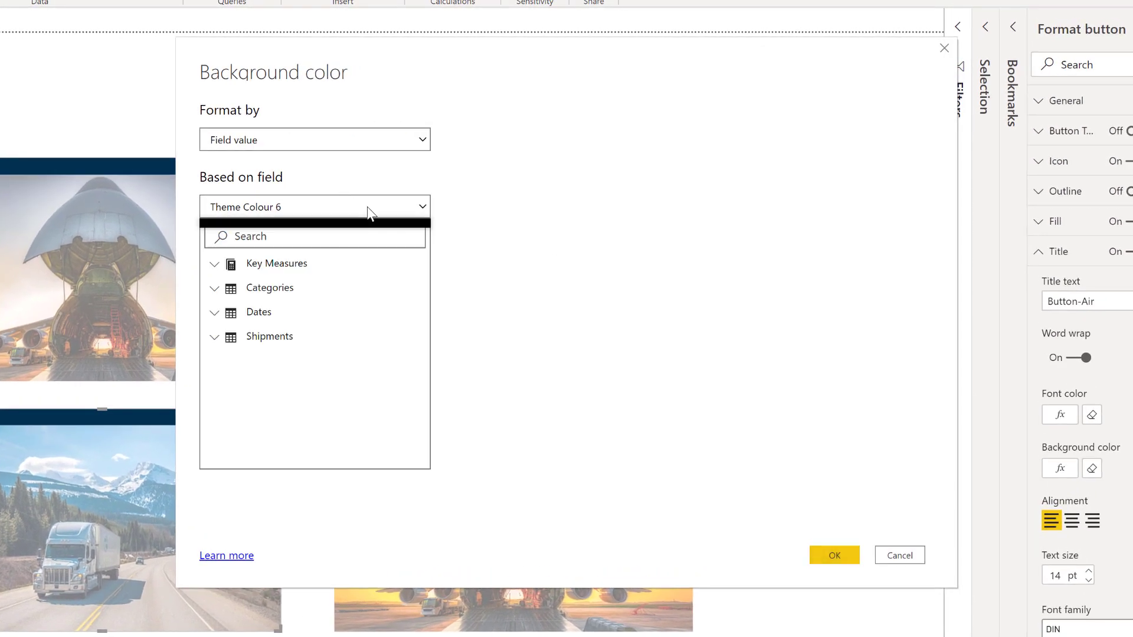
{"action": "left_click", "coordinate": [215, 264]}
{"action": "left_click", "coordinate": [219, 289]}
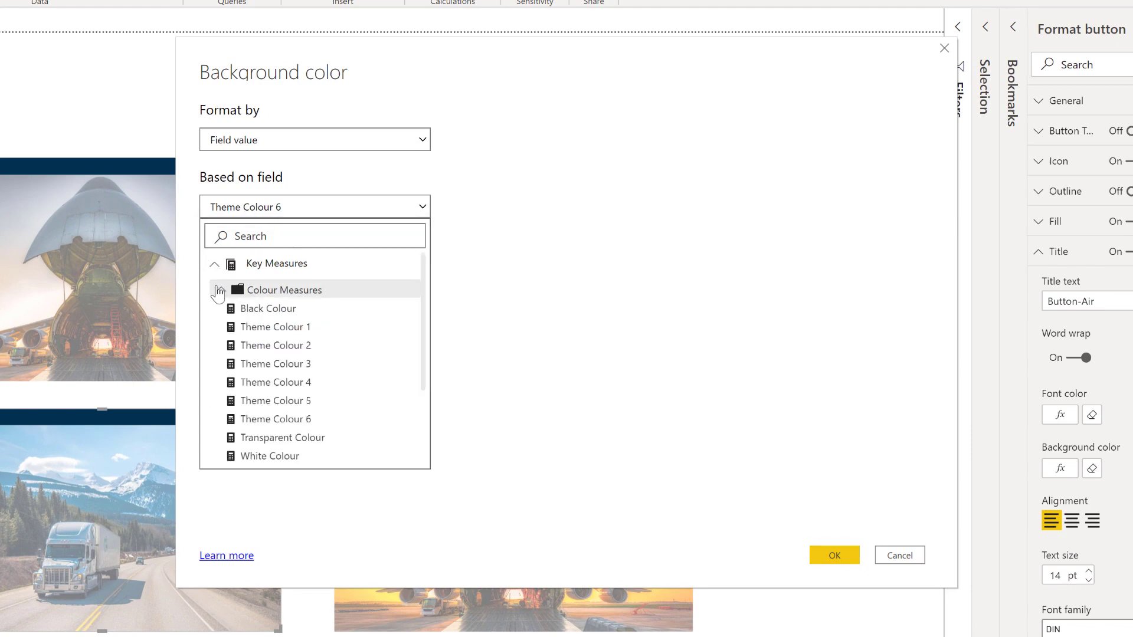
{"action": "left_click", "coordinate": [264, 366]}
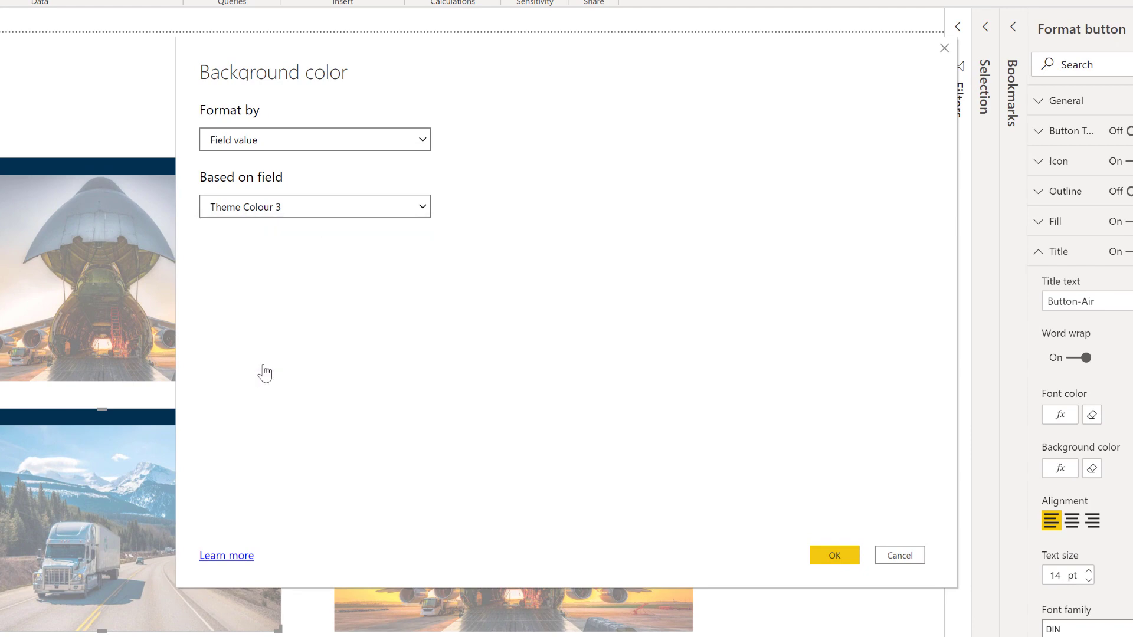
{"action": "left_click", "coordinate": [839, 555]}
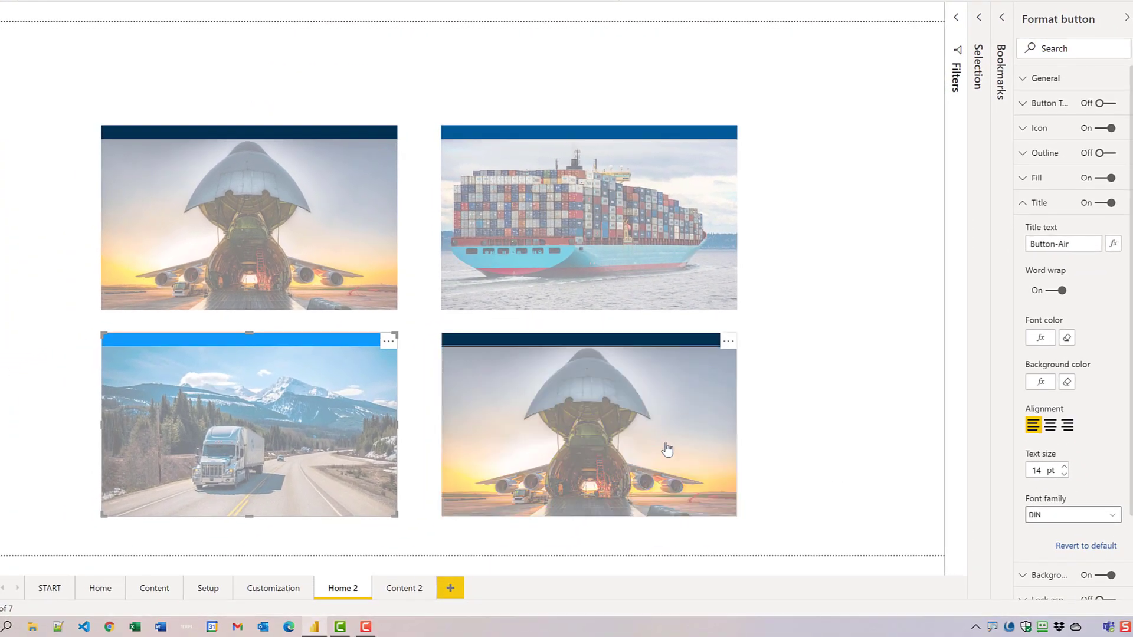
- Replace the bottom-right button's fill image with rail-shipping.png, set to Fit
{"action": "left_click", "coordinate": [666, 449]}
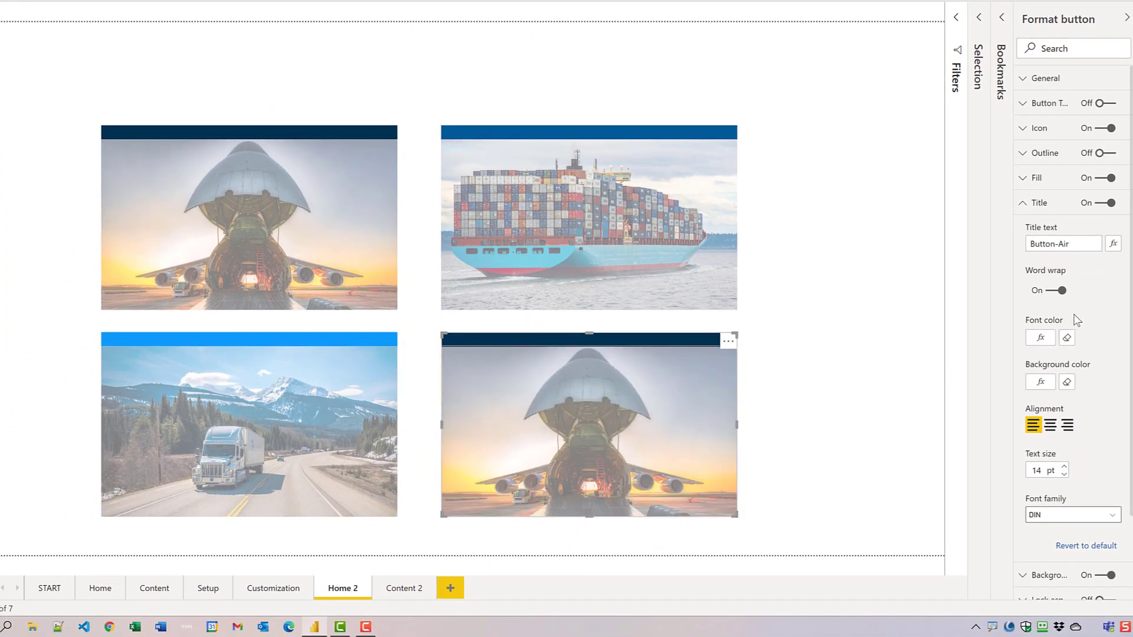
{"action": "left_click", "coordinate": [1022, 179]}
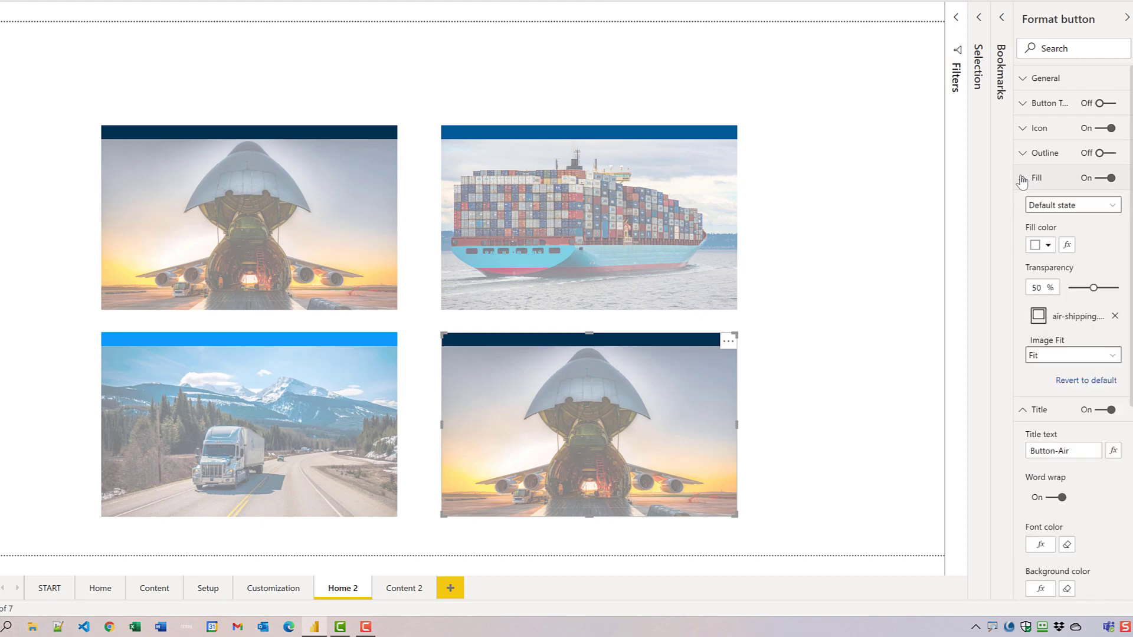
{"action": "left_click", "coordinate": [1114, 317]}
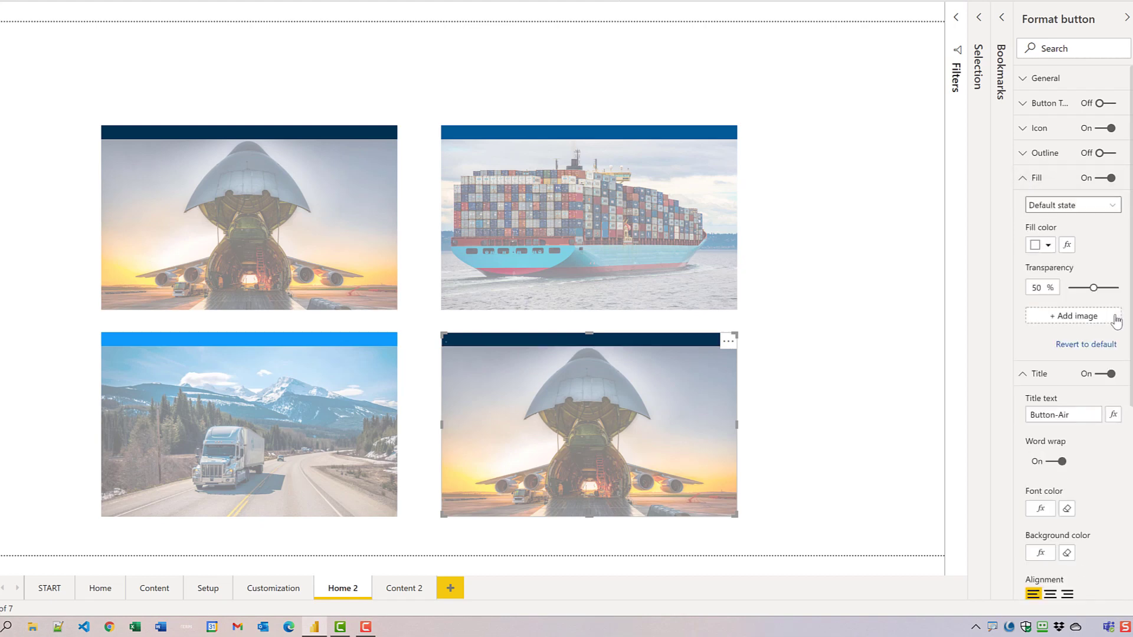
{"action": "left_click", "coordinate": [1038, 324]}
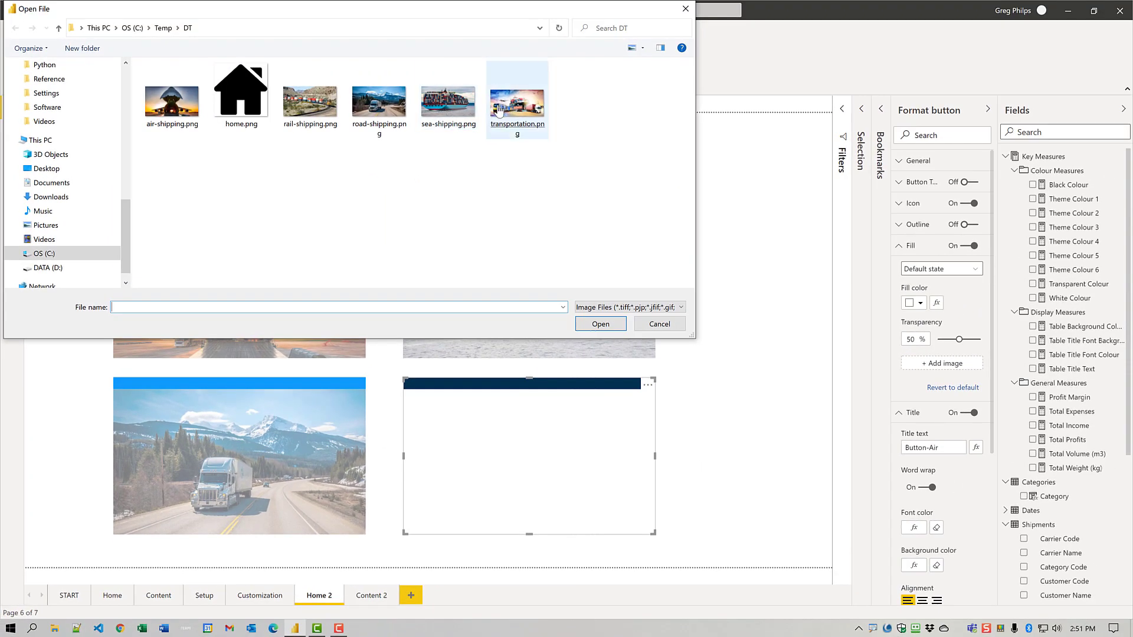
{"action": "double_click", "coordinate": [312, 104]}
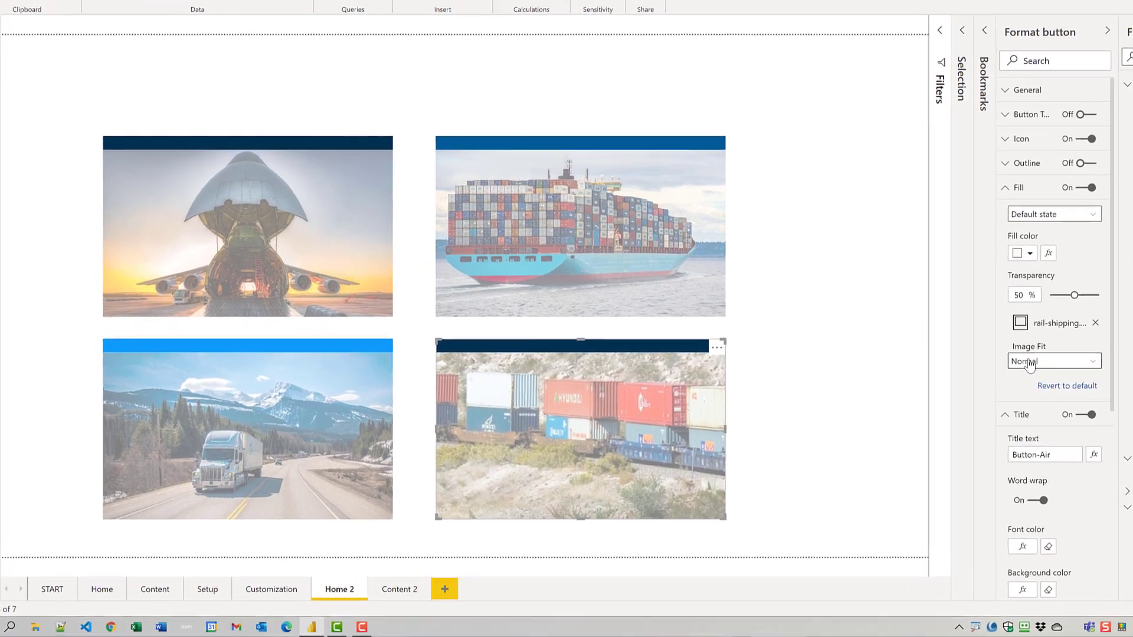
{"action": "left_click", "coordinate": [1029, 365]}
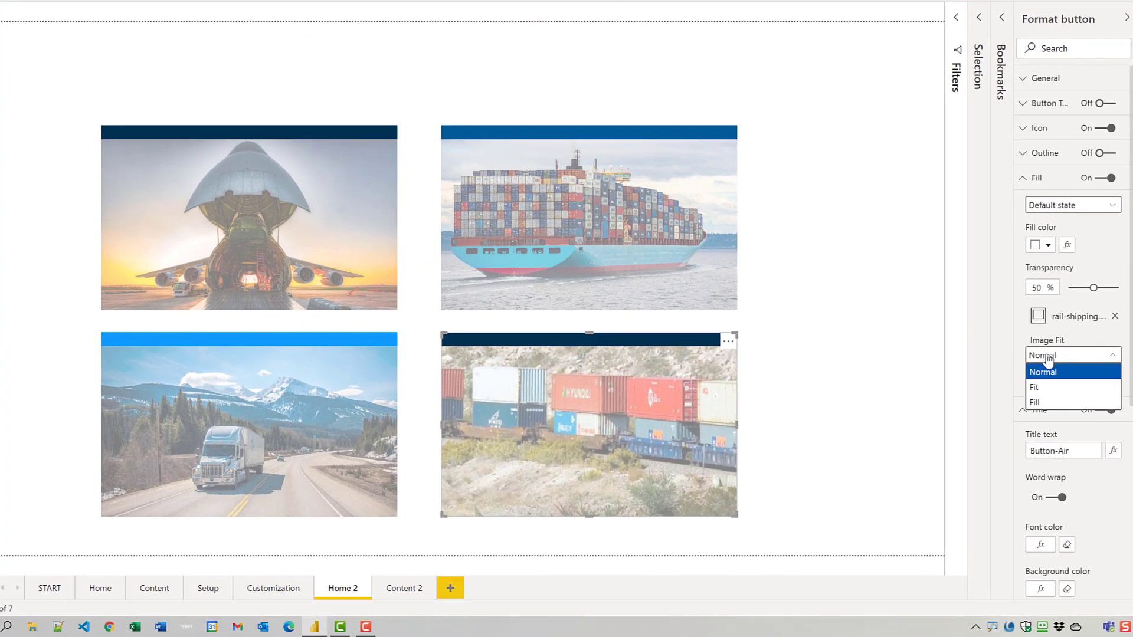
{"action": "left_click", "coordinate": [1021, 388]}
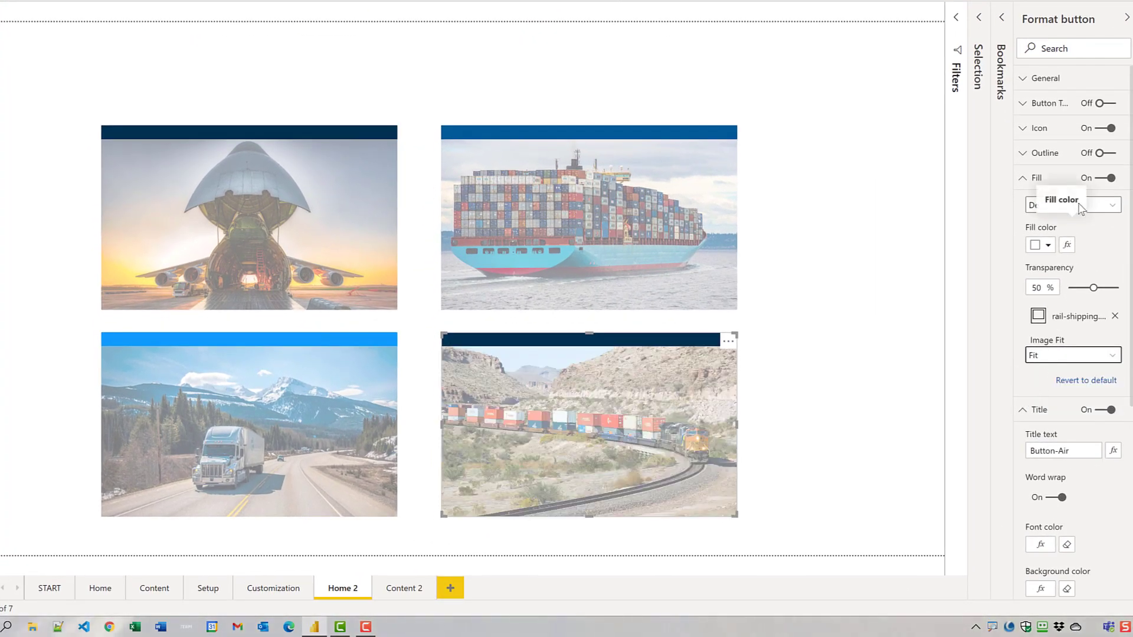
{"action": "left_click", "coordinate": [1024, 178]}
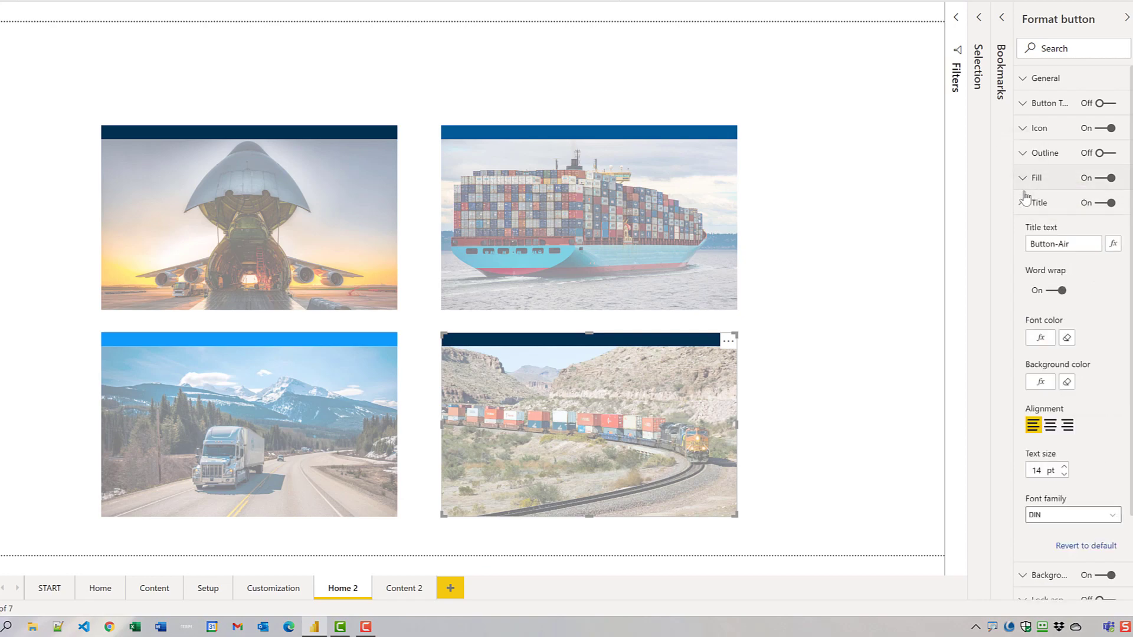
- Colour the train button's title background by the Theme Colour 2 measure
{"action": "left_click", "coordinate": [1041, 384]}
{"action": "left_click", "coordinate": [363, 166]}
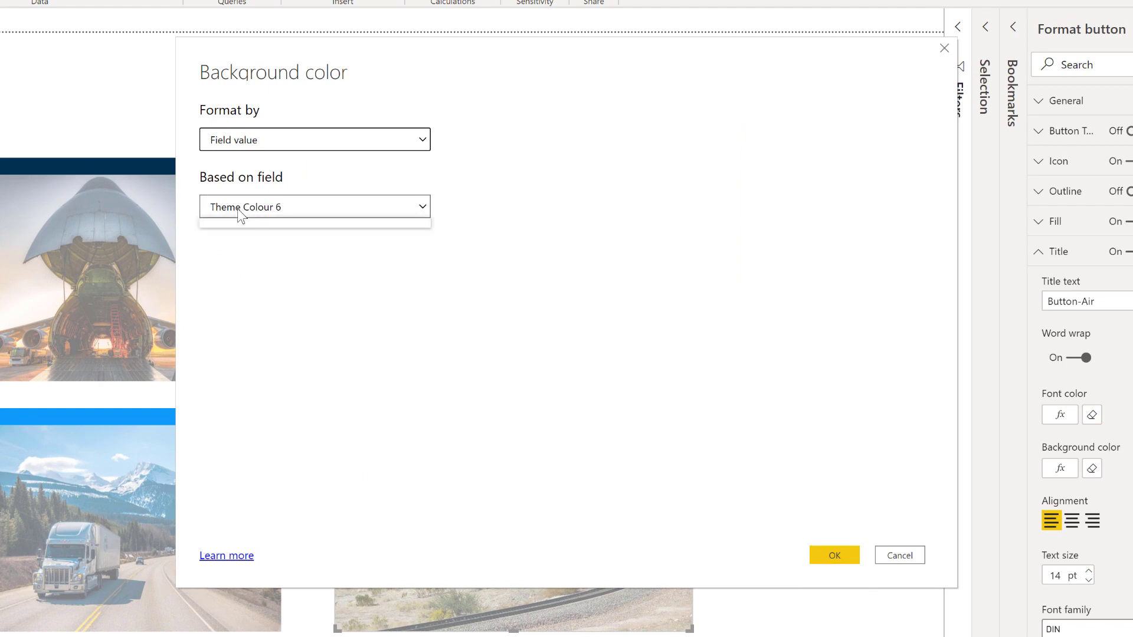
{"action": "left_click", "coordinate": [215, 264]}
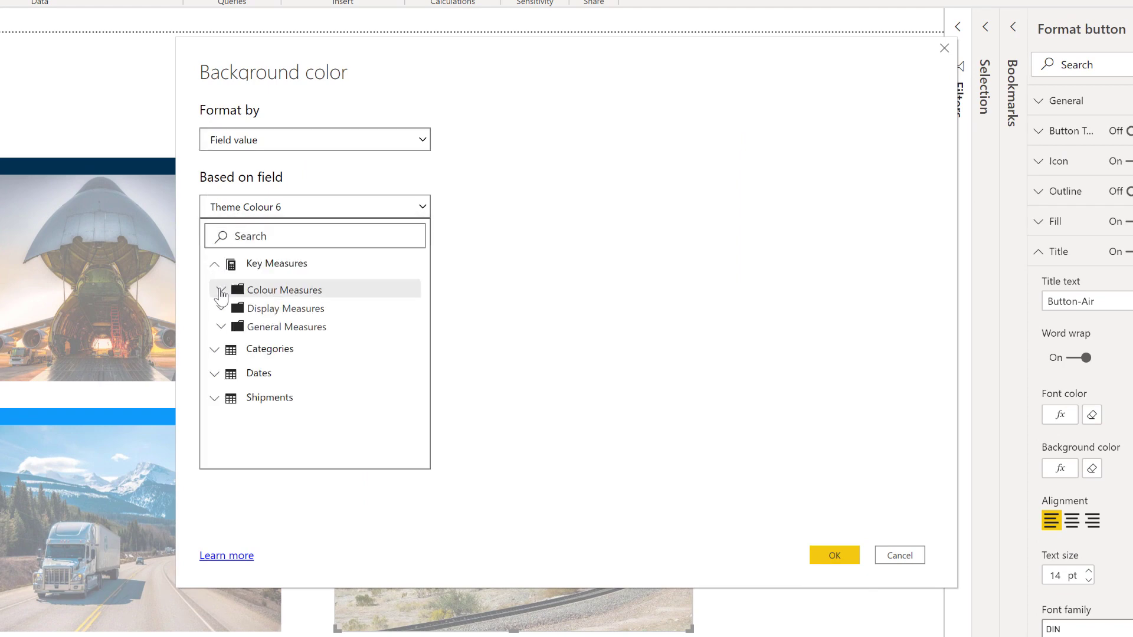
{"action": "left_click", "coordinate": [219, 291]}
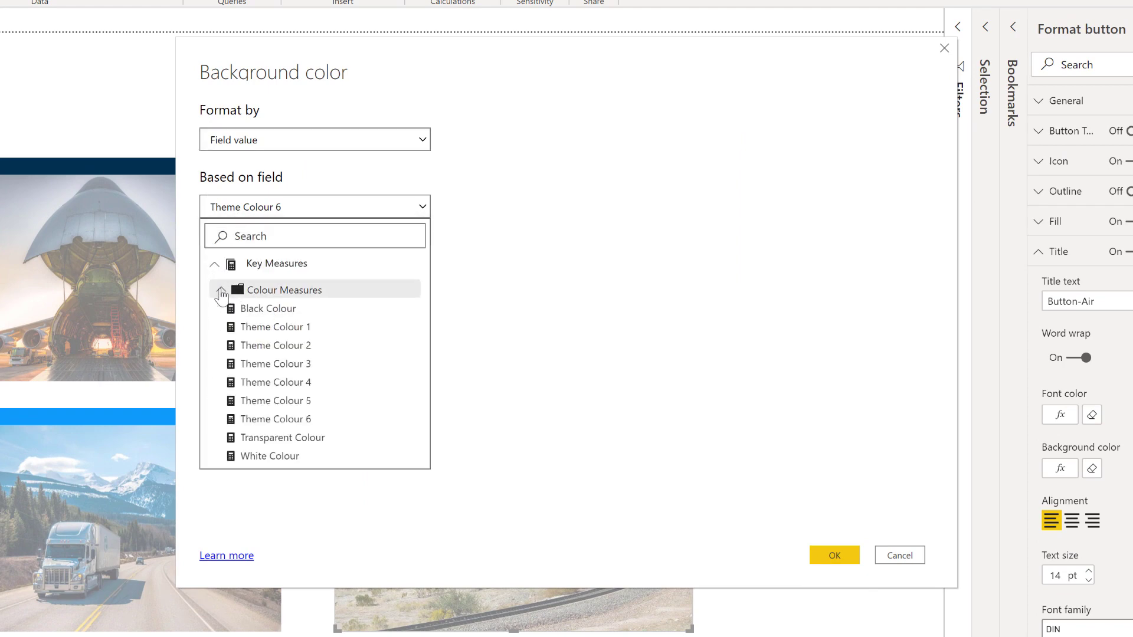
{"action": "left_click", "coordinate": [283, 345]}
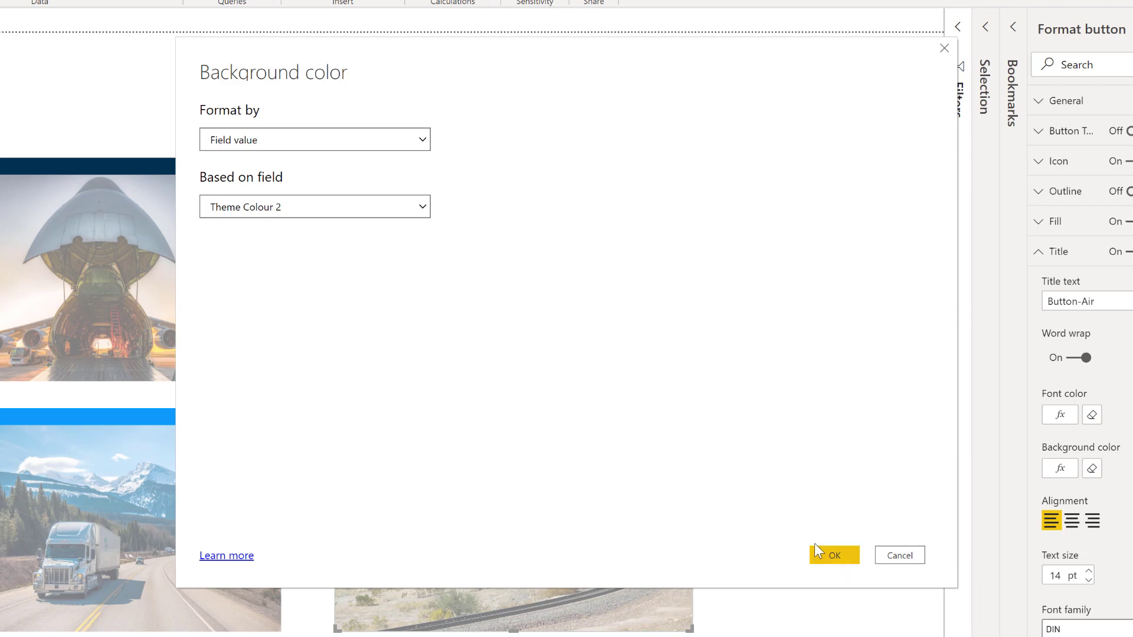
{"action": "left_click", "coordinate": [826, 555]}
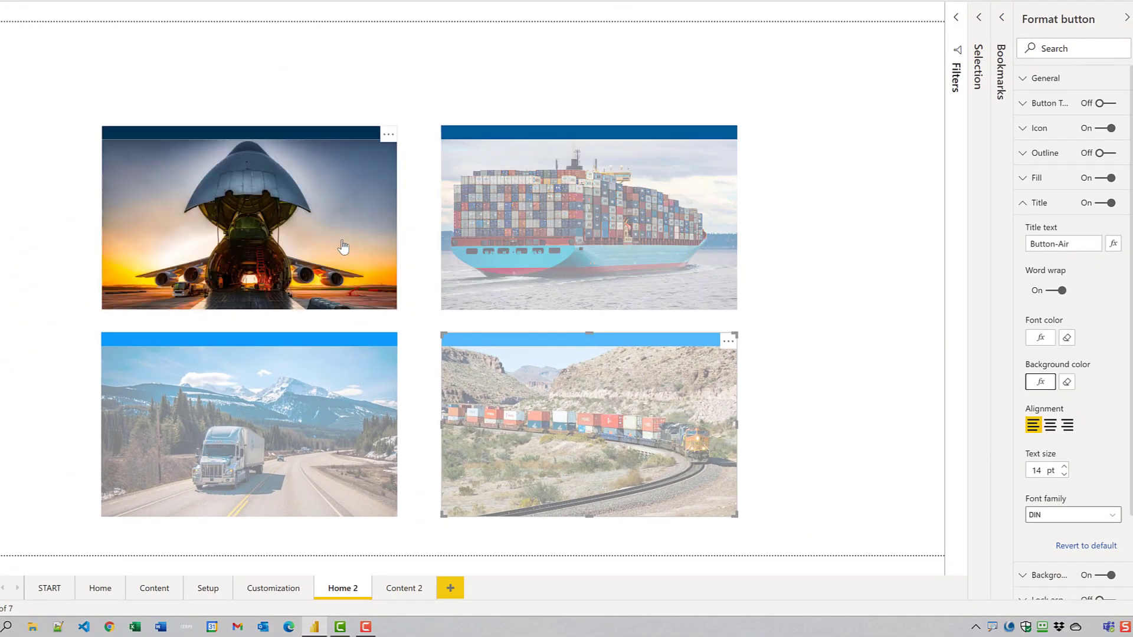
- Give the ship button a bookmark action pointing to Bookmark Sea 2
{"action": "left_click", "coordinate": [343, 247]}
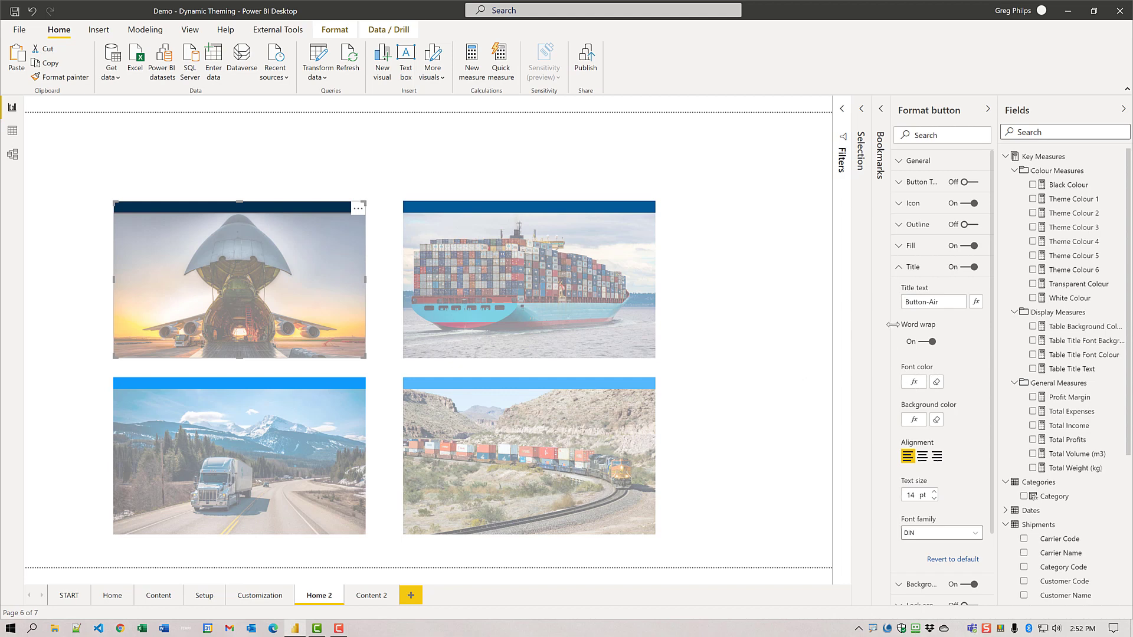
{"action": "left_click", "coordinate": [900, 267]}
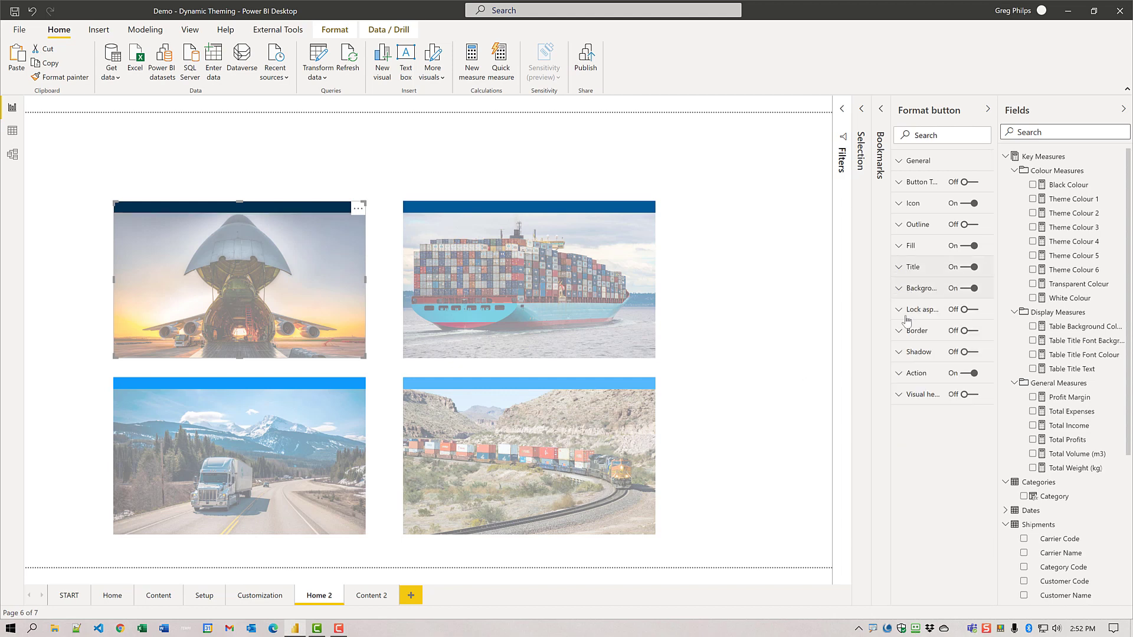
{"action": "left_click", "coordinate": [899, 373]}
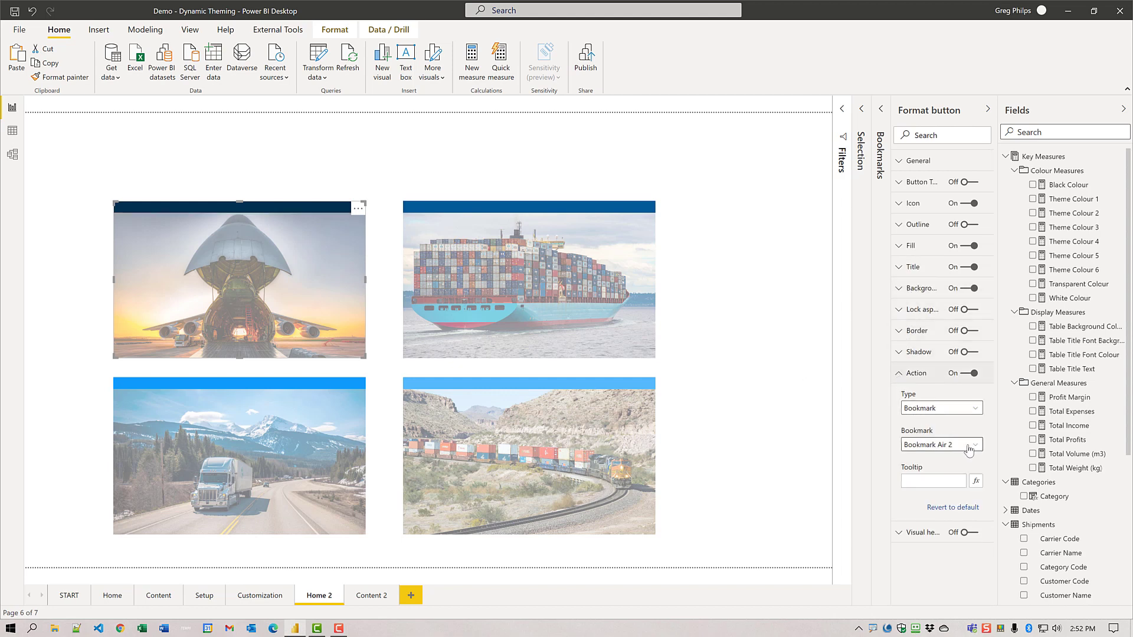
{"action": "left_click", "coordinate": [584, 297]}
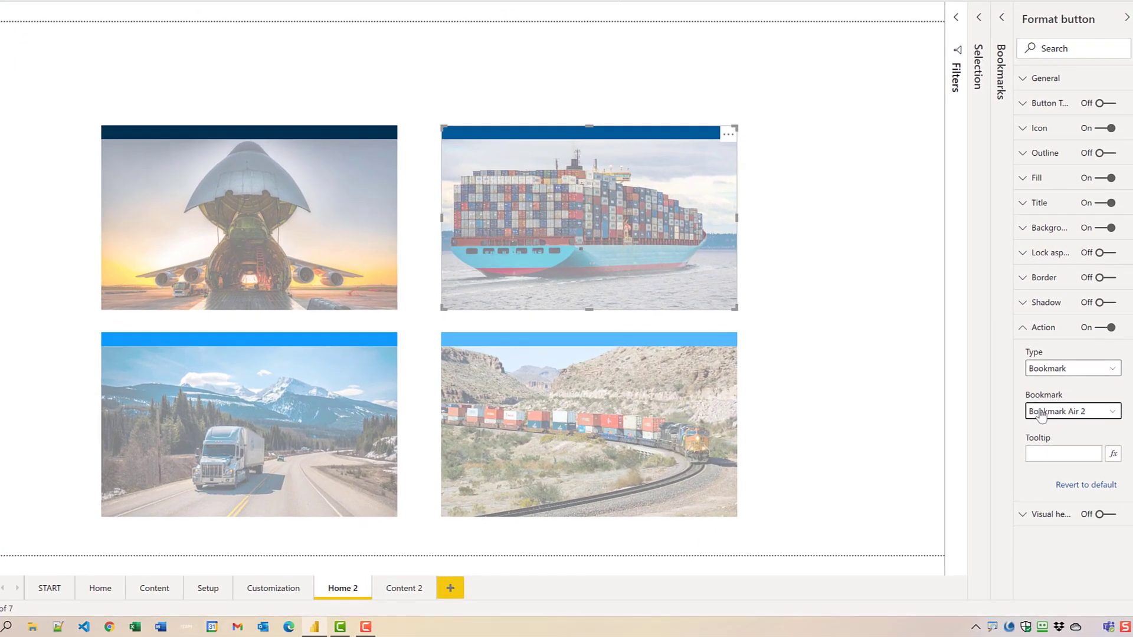
{"action": "left_click", "coordinate": [1041, 415]}
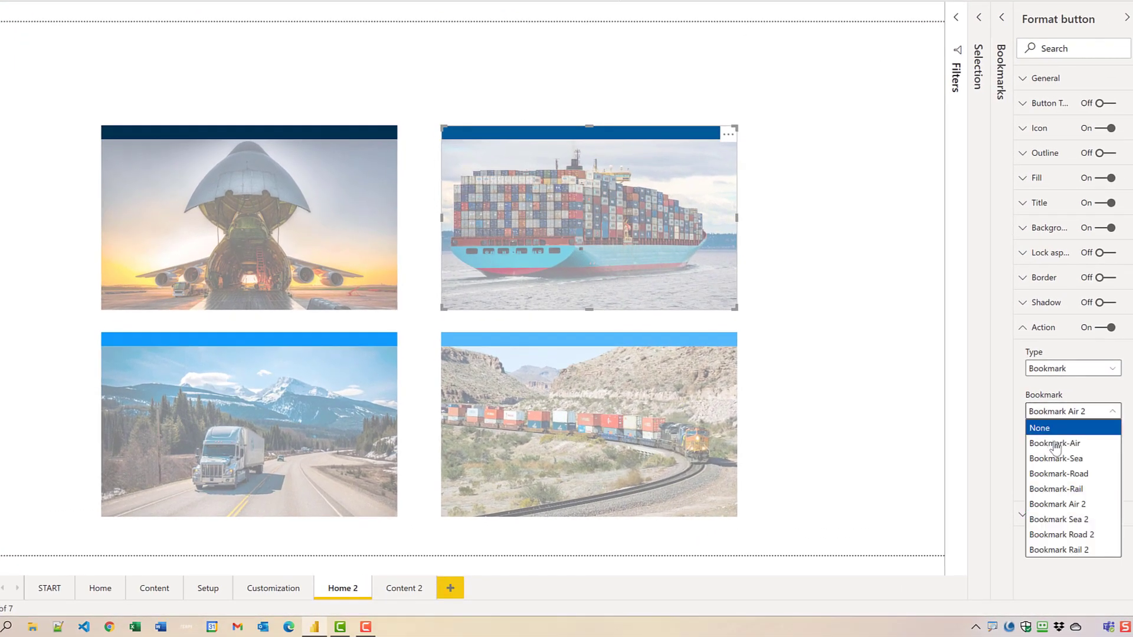
{"action": "left_click", "coordinate": [1071, 519]}
- Link the truck button to Bookmark Road 2 and the train button to Bookmark Rail 2
{"action": "left_click", "coordinate": [288, 398]}
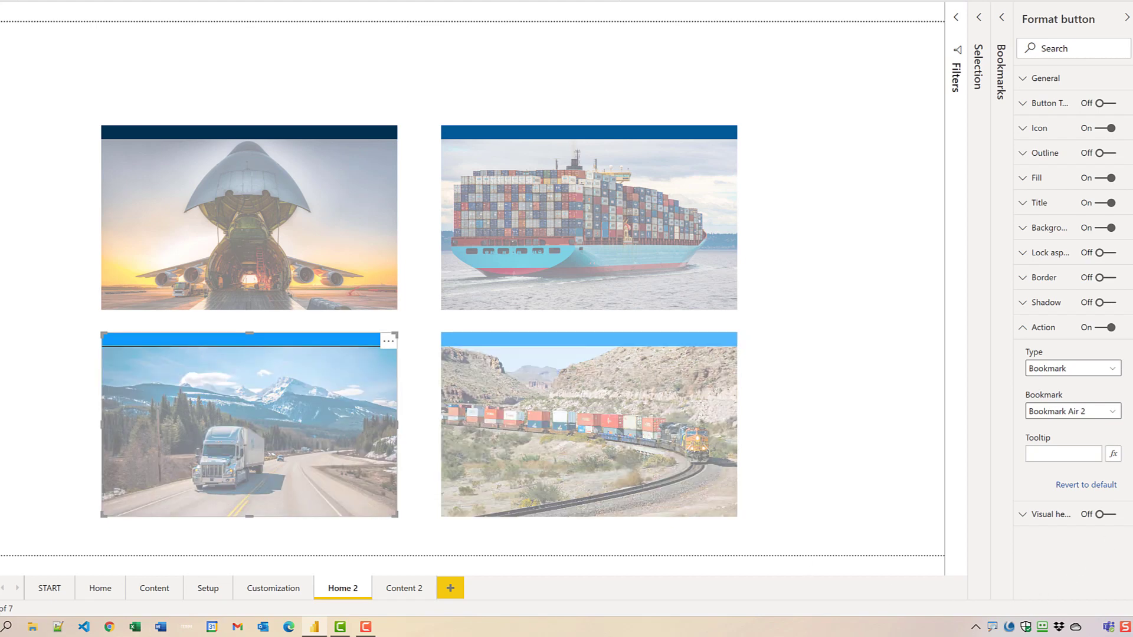
{"action": "left_click", "coordinate": [1077, 419]}
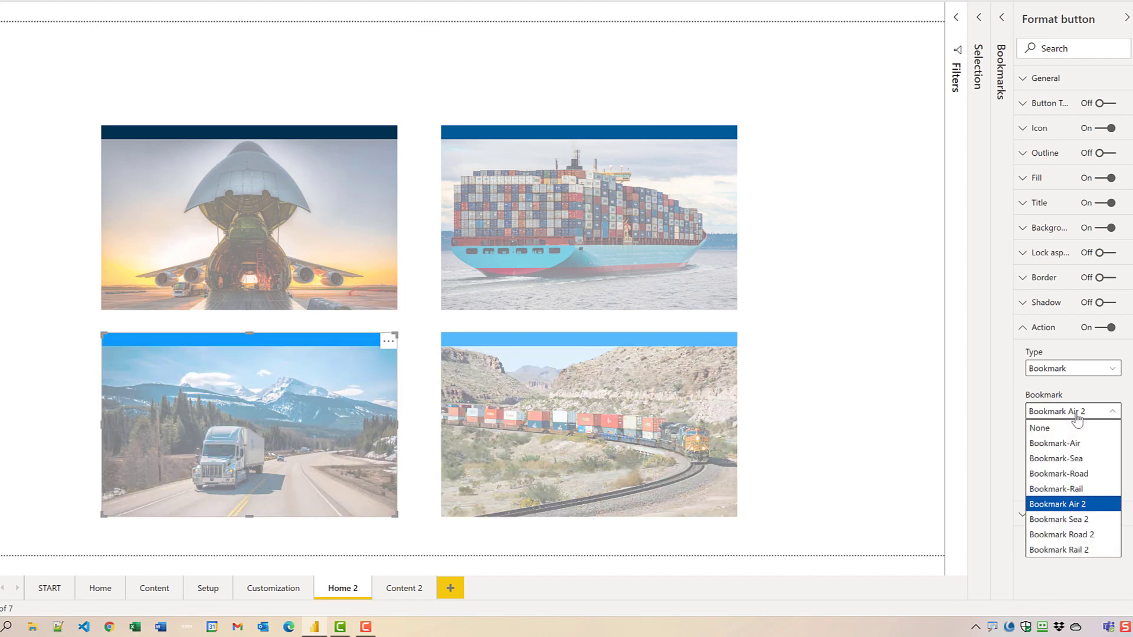
{"action": "left_click", "coordinate": [1072, 534]}
{"action": "left_click", "coordinate": [646, 426]}
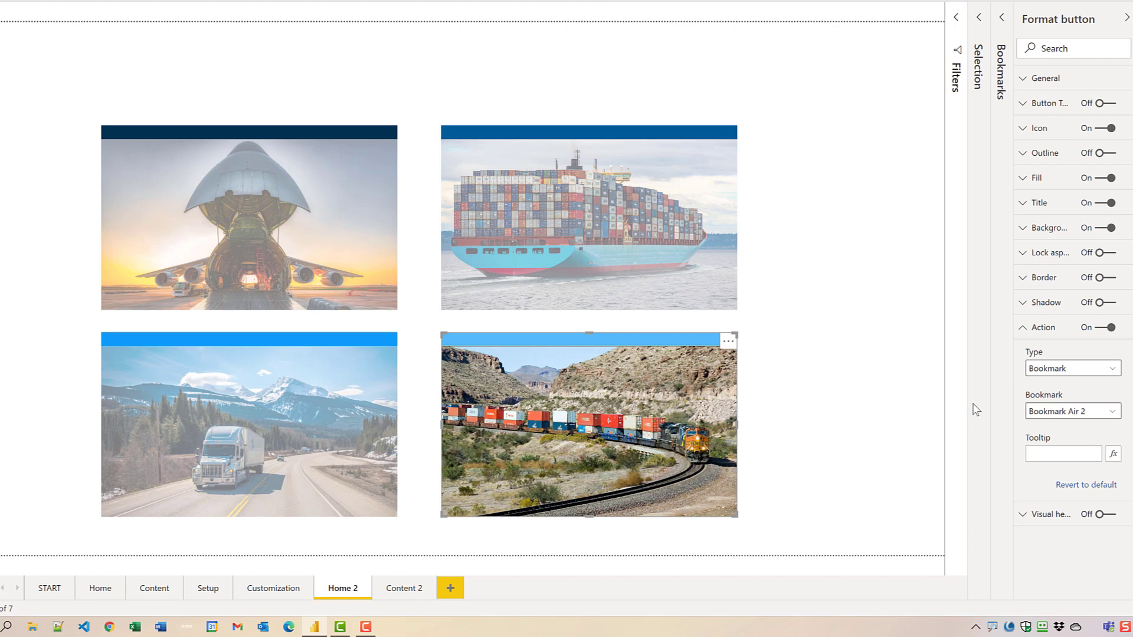
{"action": "left_click", "coordinate": [1072, 412]}
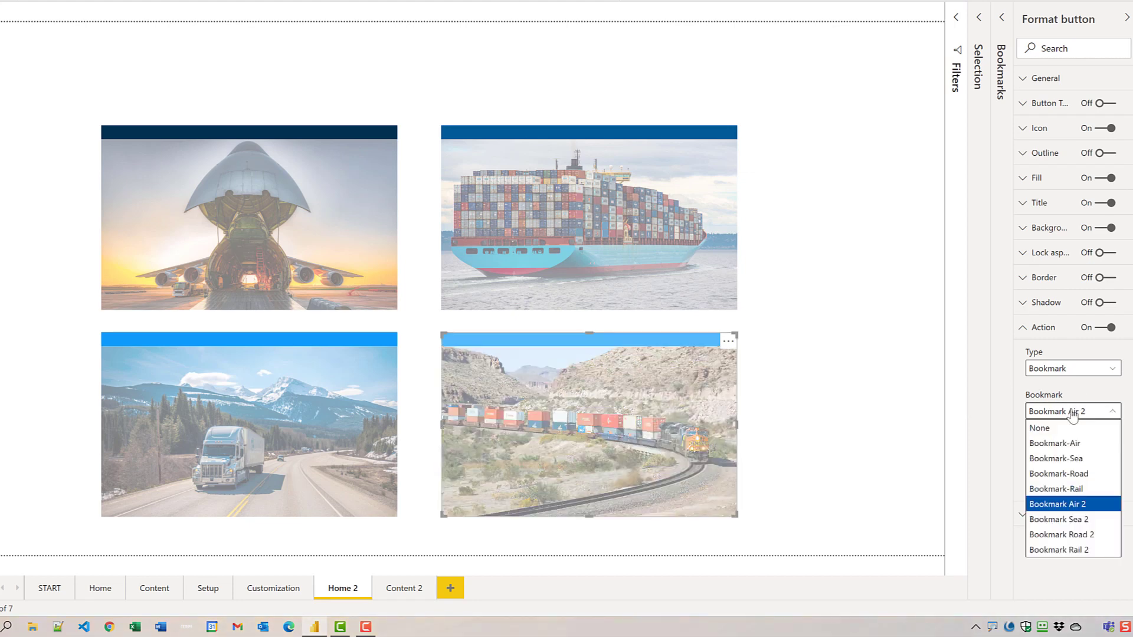
{"action": "left_click", "coordinate": [1074, 549]}
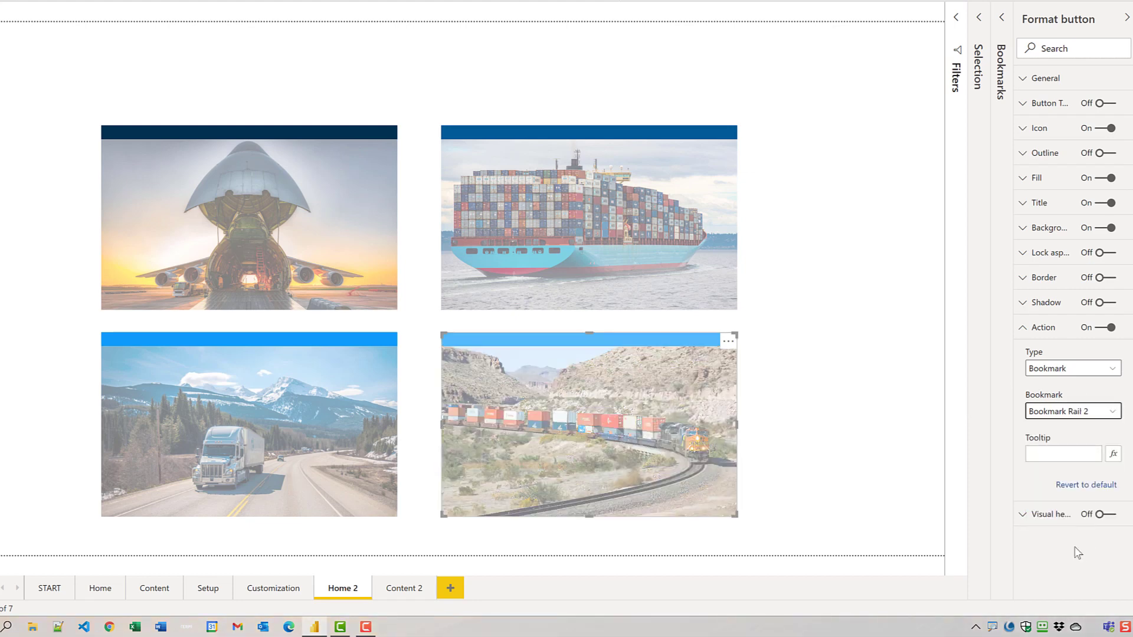
{"action": "left_click", "coordinate": [845, 357]}
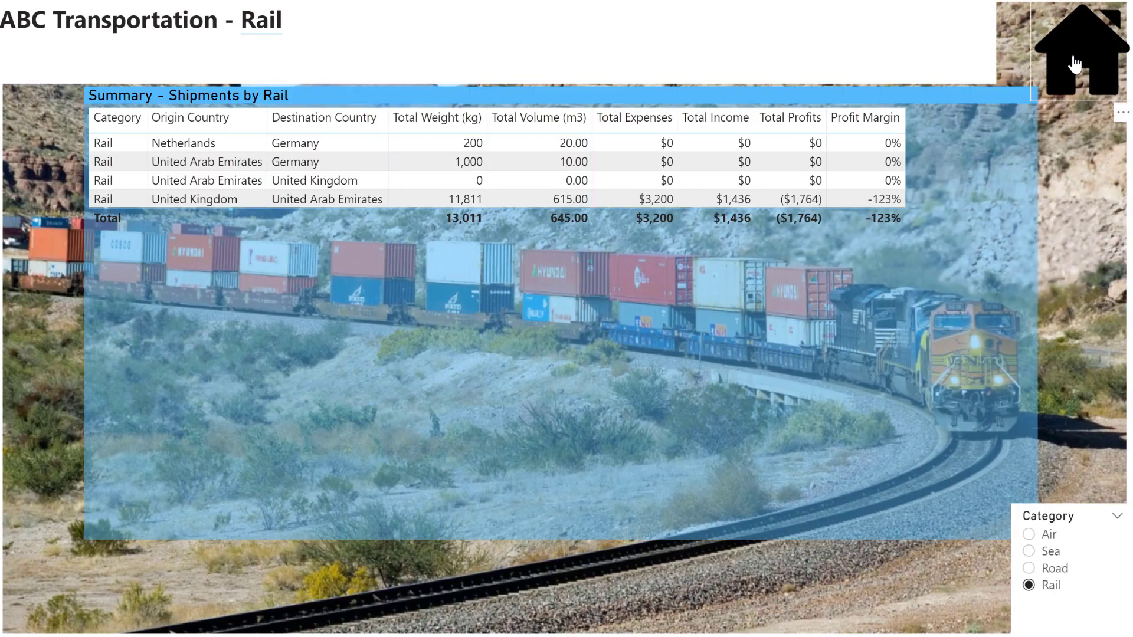
{"action": "left_click", "coordinate": [1075, 63]}
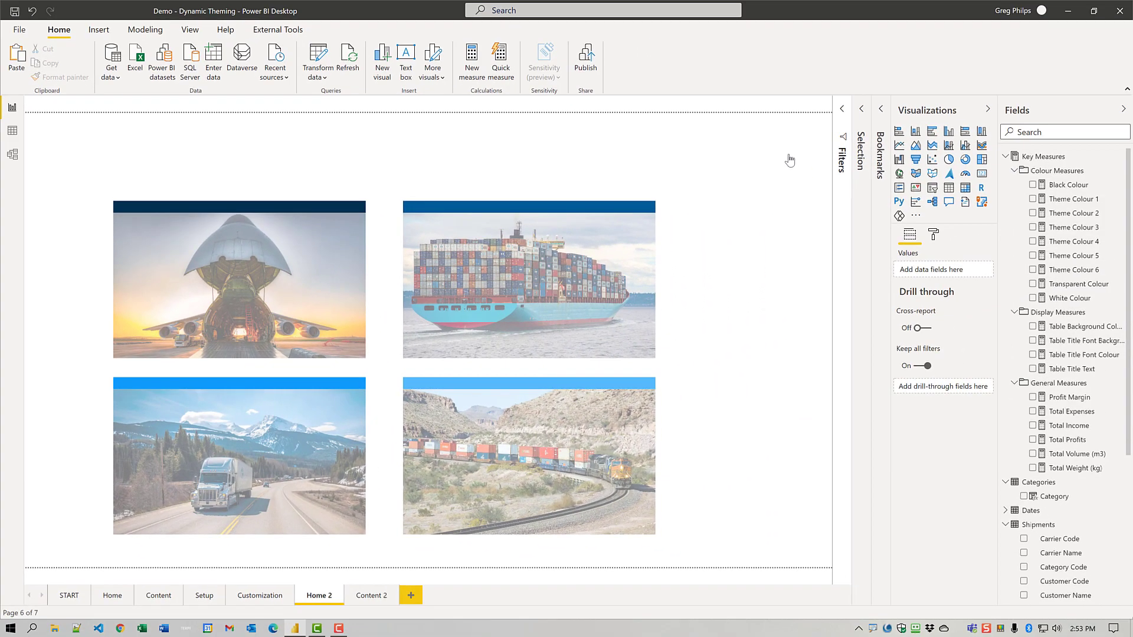
- Go to the Customization page showing the Table Customization checklist
{"action": "left_click", "coordinate": [268, 597]}
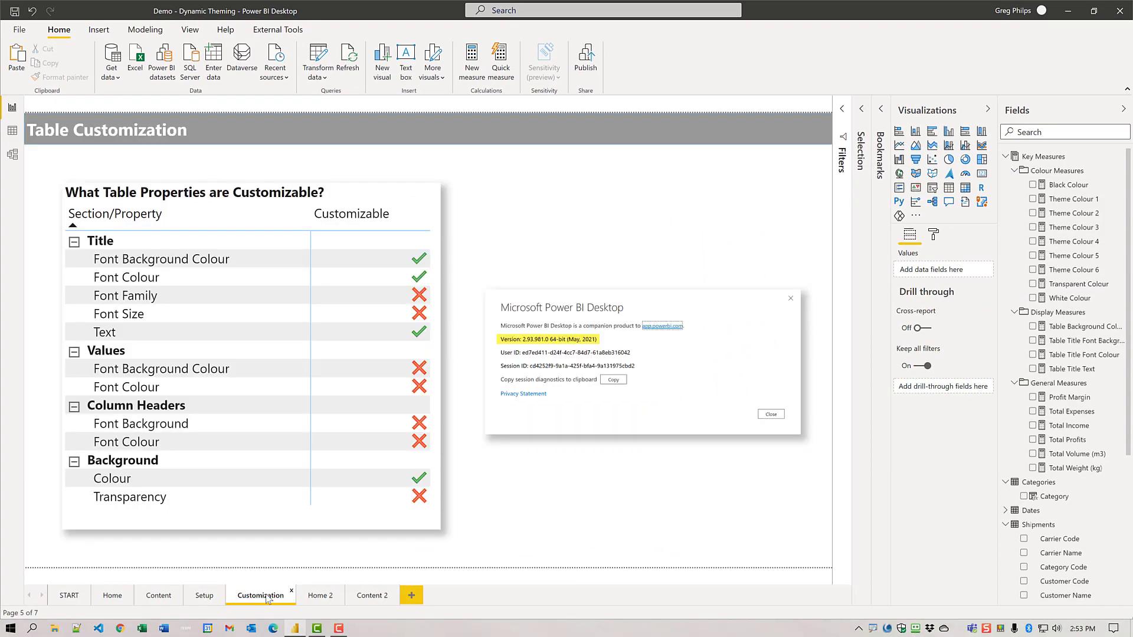